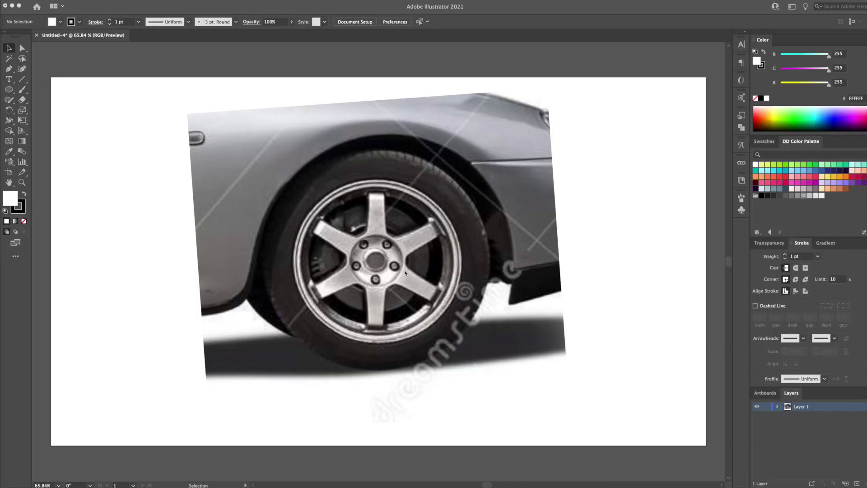
- Pan the artboard slightly and confirm the artboard settings unchanged
{"action": "left_click", "coordinate": [413, 262]}
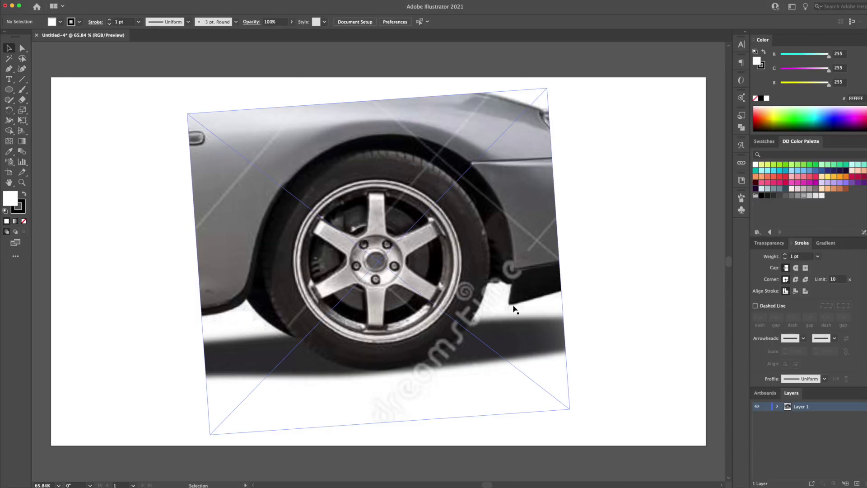
{"action": "key", "text": "space"}
{"action": "left_click_drag", "start_coordinate": [494, 296], "coordinate": [492, 314]}
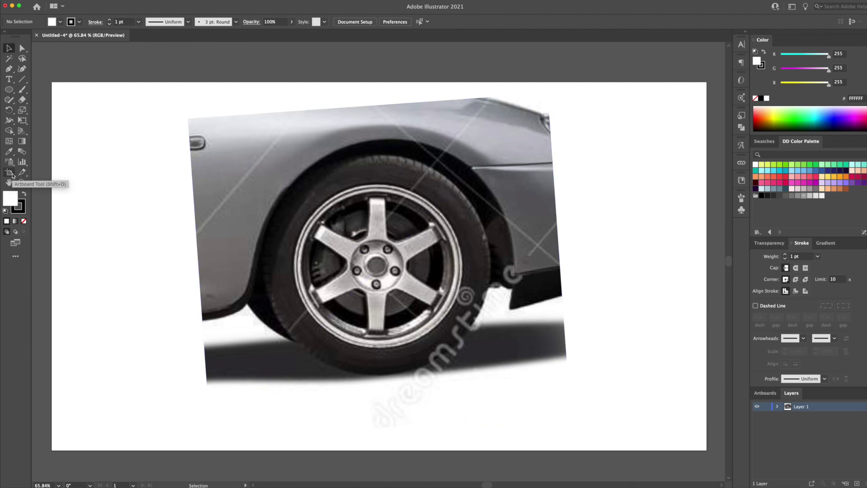
{"action": "double_click", "coordinate": [10, 173]}
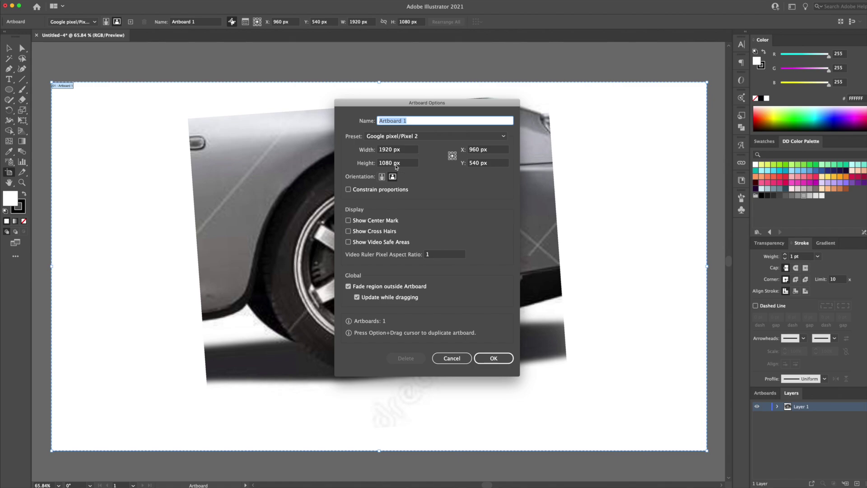
{"action": "left_click", "coordinate": [493, 359]}
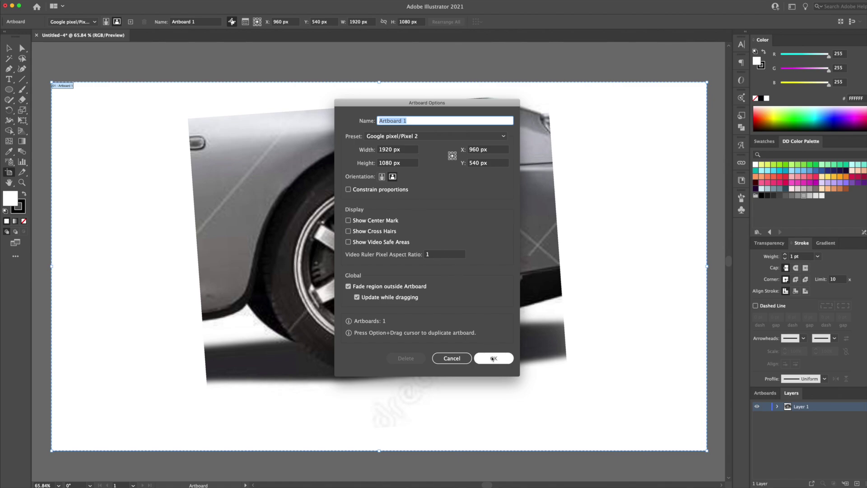
{"action": "key", "text": "Escape"}
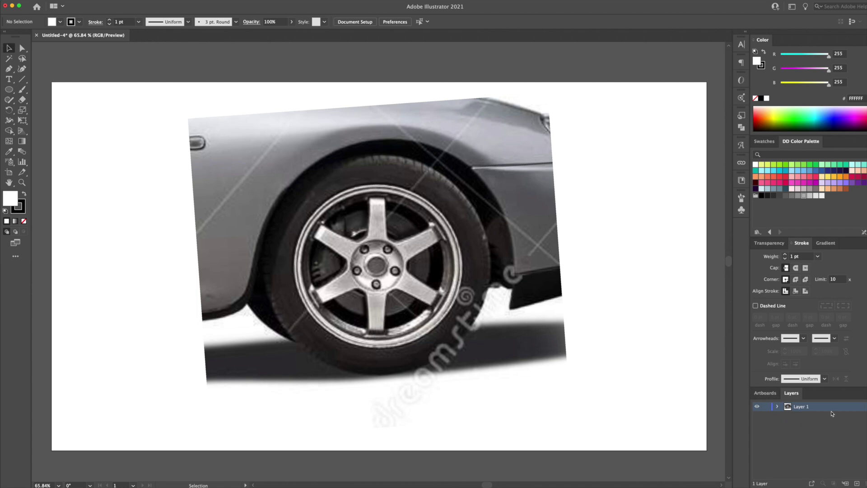
- Rename Layer 1 to 'Template' and make it a template layer dimmed to 50%
{"action": "double_click", "coordinate": [788, 407]}
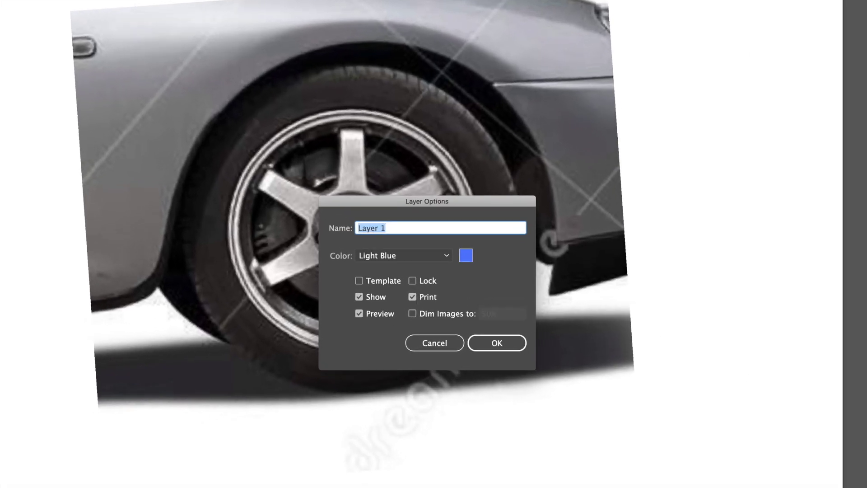
{"action": "type", "text": "Tem"}
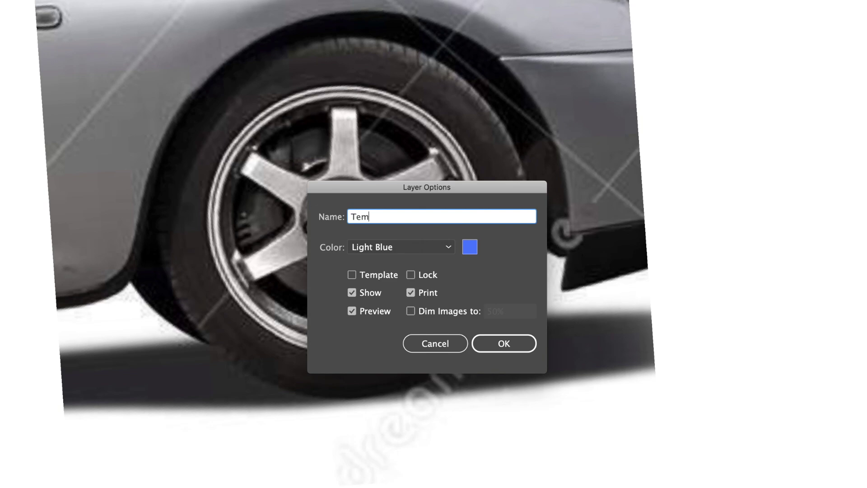
{"action": "type", "text": "plate"}
{"action": "left_click", "coordinate": [364, 280]}
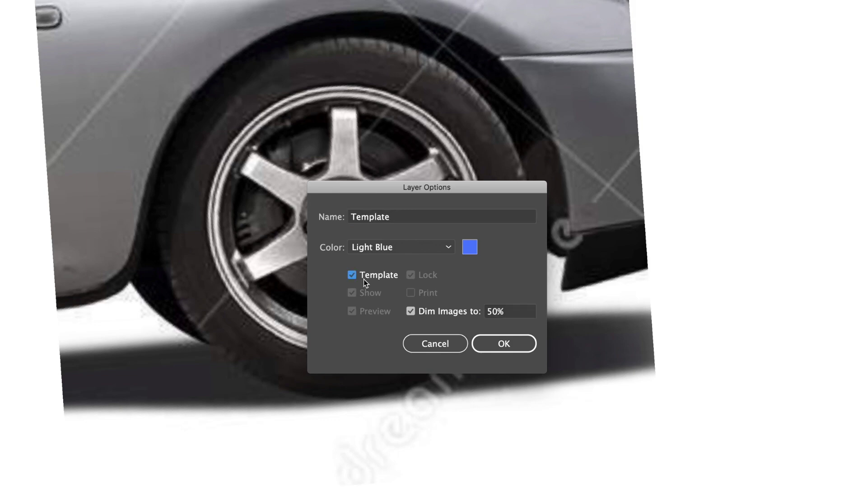
{"action": "left_click", "coordinate": [504, 311]}
{"action": "left_click", "coordinate": [514, 312]}
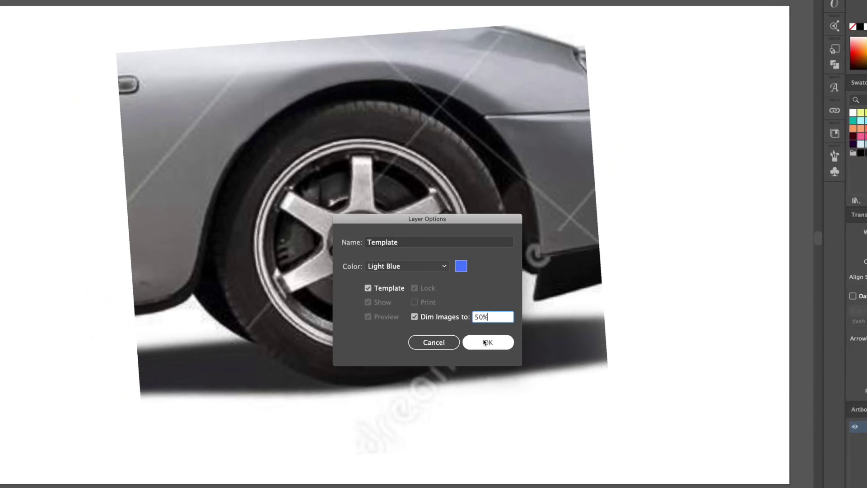
{"action": "left_click", "coordinate": [504, 346]}
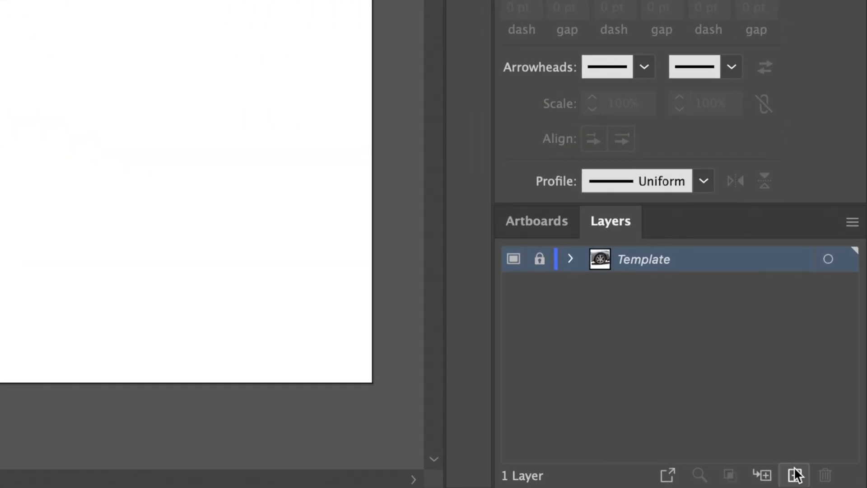
- Add a new layer above Template named 'Outline'
{"action": "left_click", "coordinate": [795, 475]}
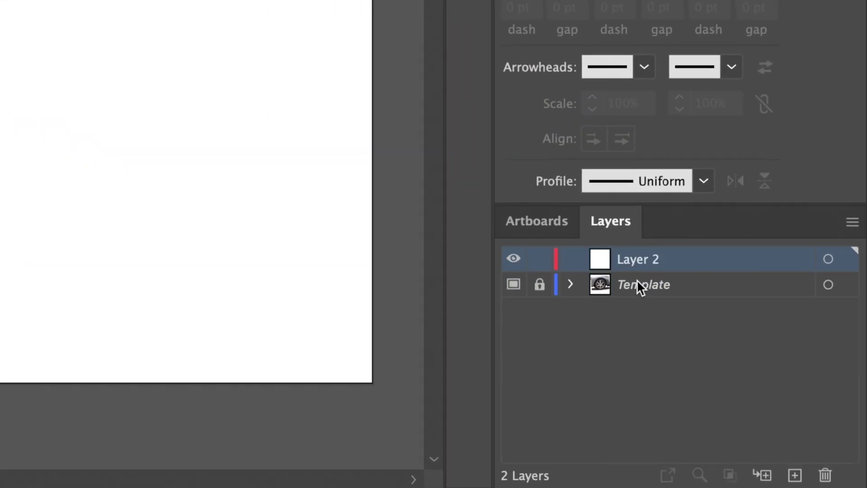
{"action": "double_click", "coordinate": [633, 259]}
{"action": "type", "text": "Out"}
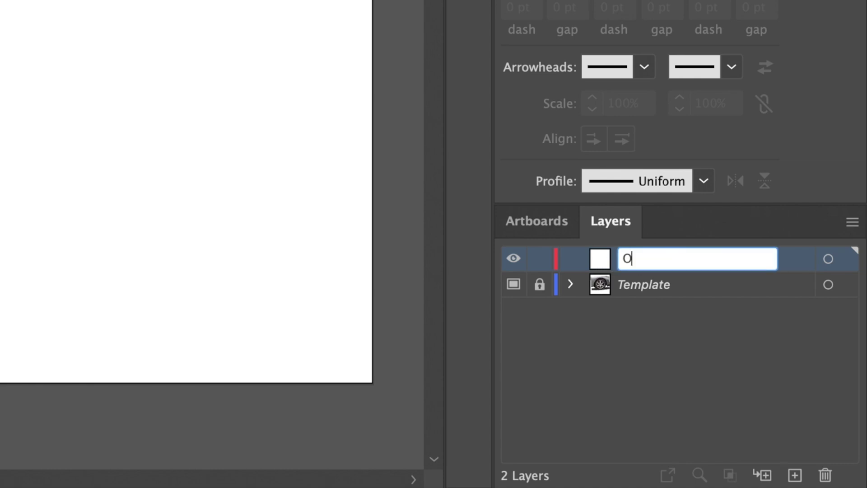
{"action": "type", "text": "line"}
{"action": "key", "text": "Return"}
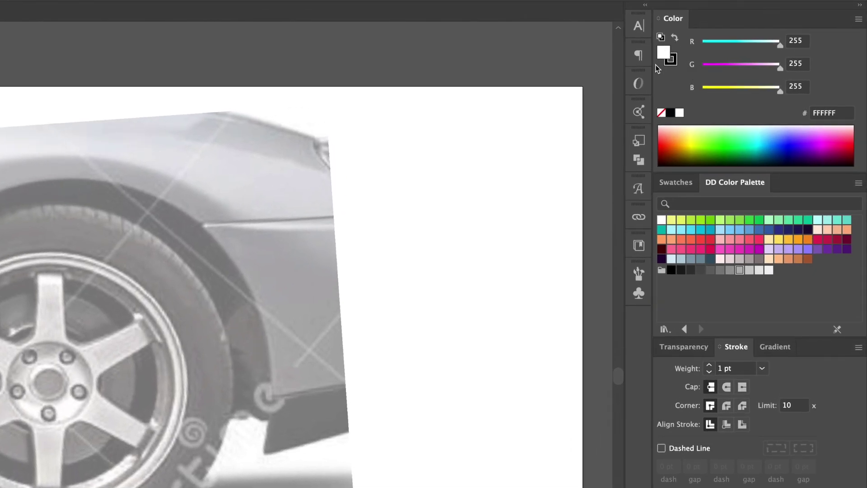
- Use no fill and a black 10 pt stroke with Round Cap and Round Join
{"action": "left_click", "coordinate": [662, 113]}
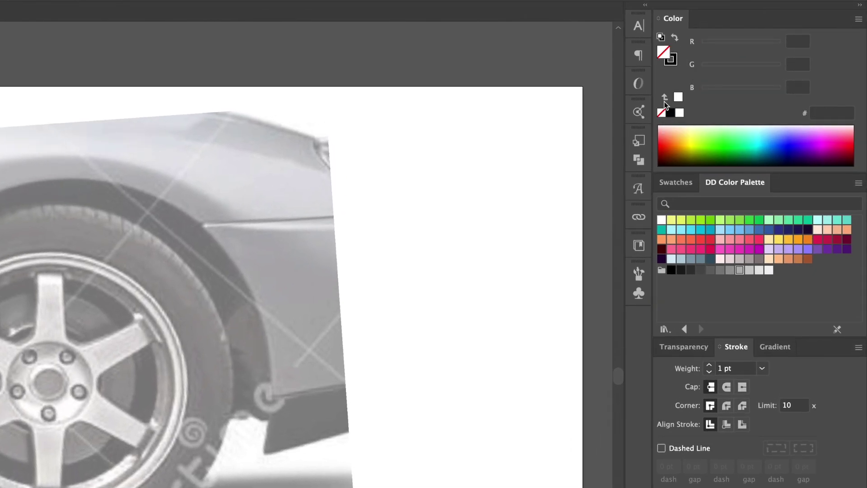
{"action": "left_click", "coordinate": [671, 61]}
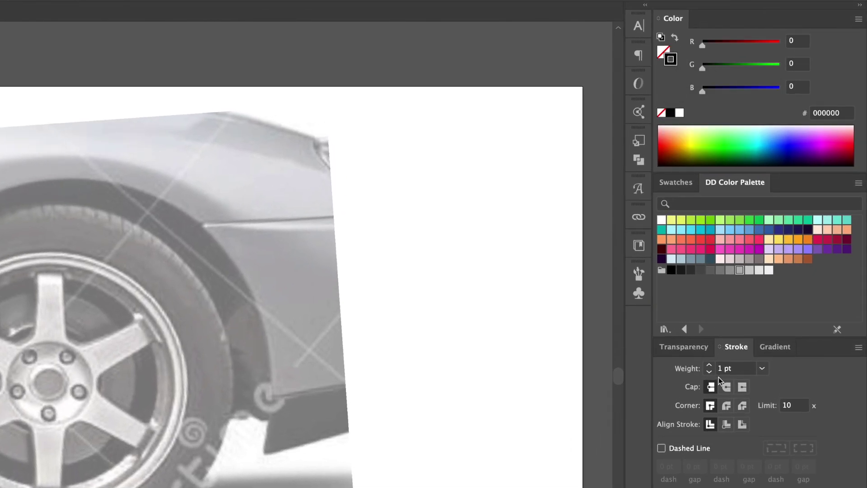
{"action": "left_click", "coordinate": [726, 386]}
{"action": "left_click", "coordinate": [726, 405]}
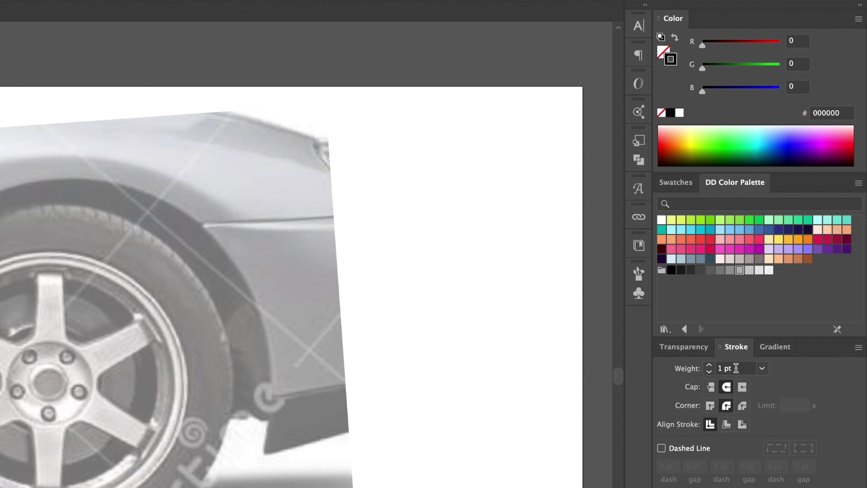
{"action": "left_click", "coordinate": [688, 368]}
{"action": "type", "text": "10"}
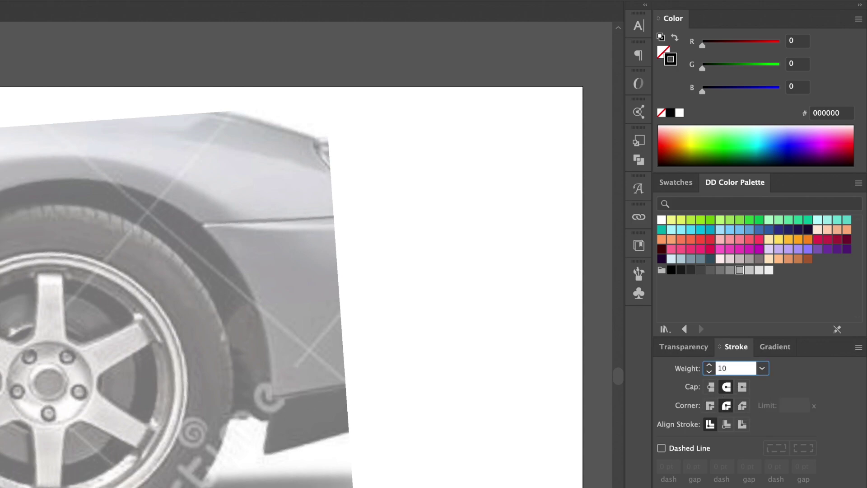
{"action": "key", "text": "Return"}
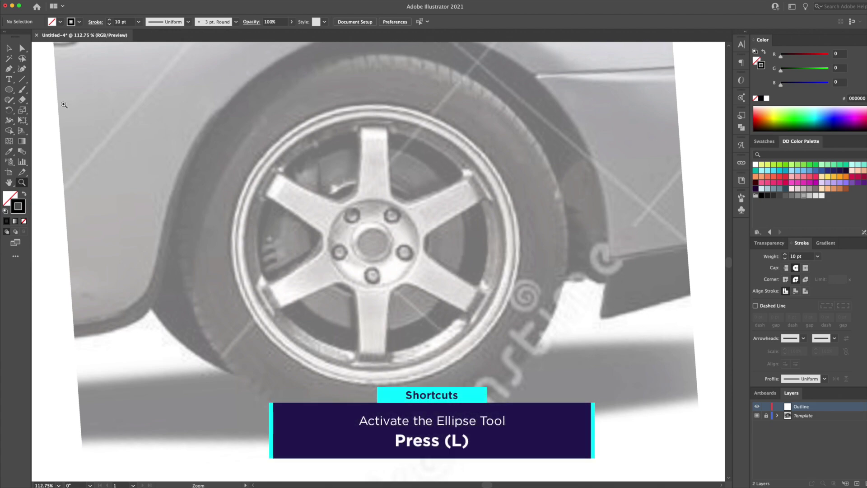
- Draw an outline circle around the whole tyre with the Ellipse tool
{"action": "left_click", "coordinate": [10, 90]}
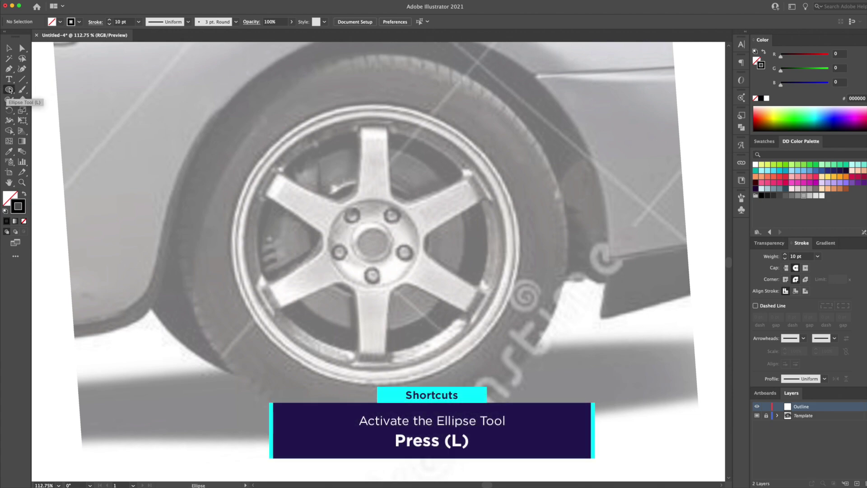
{"action": "left_click_drag", "start_coordinate": [373, 244], "coordinate": [566, 362]}
{"action": "key", "text": "v"}
{"action": "left_click", "coordinate": [521, 325]}
{"action": "left_click", "coordinate": [544, 347]}
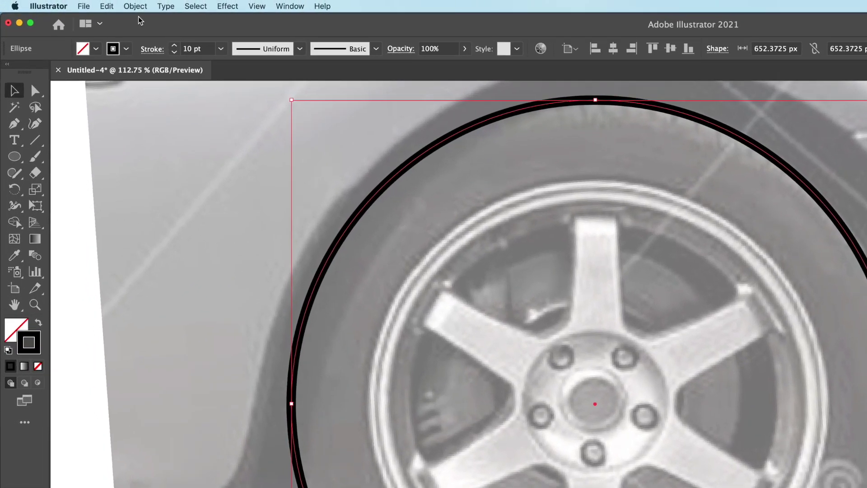
- Copy the tyre circle, paste it in front, and shrink the copy around its centre to 488 px
{"action": "left_click", "coordinate": [84, 0]}
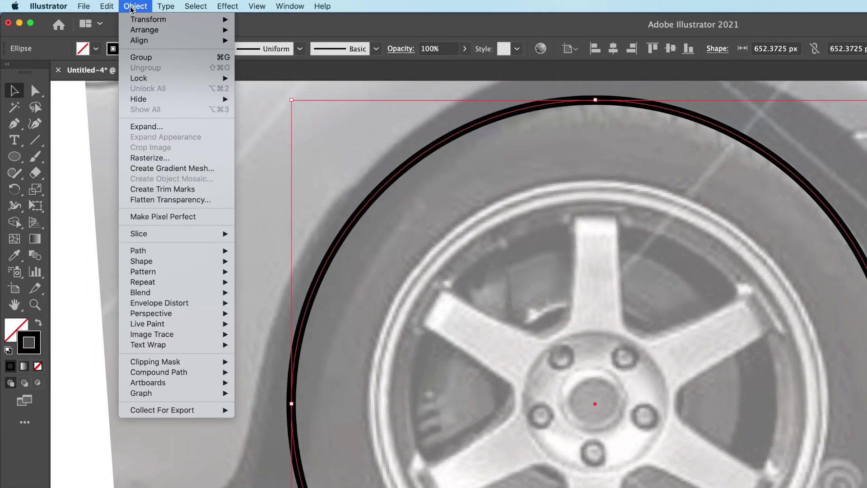
{"action": "mouse_move", "coordinate": [107, 8]}
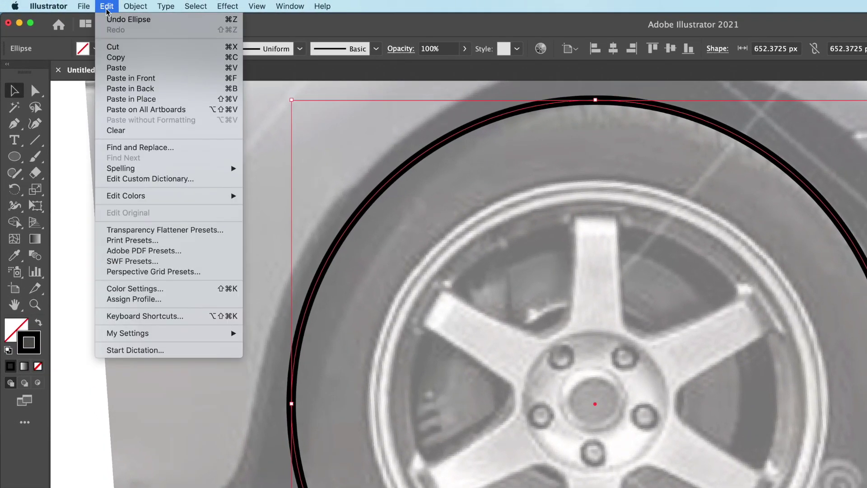
{"action": "left_click", "coordinate": [123, 61]}
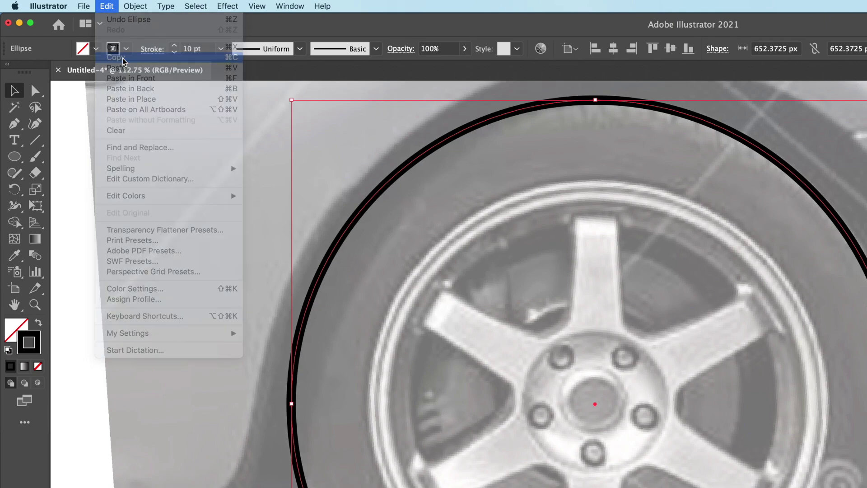
{"action": "left_click", "coordinate": [109, 7]}
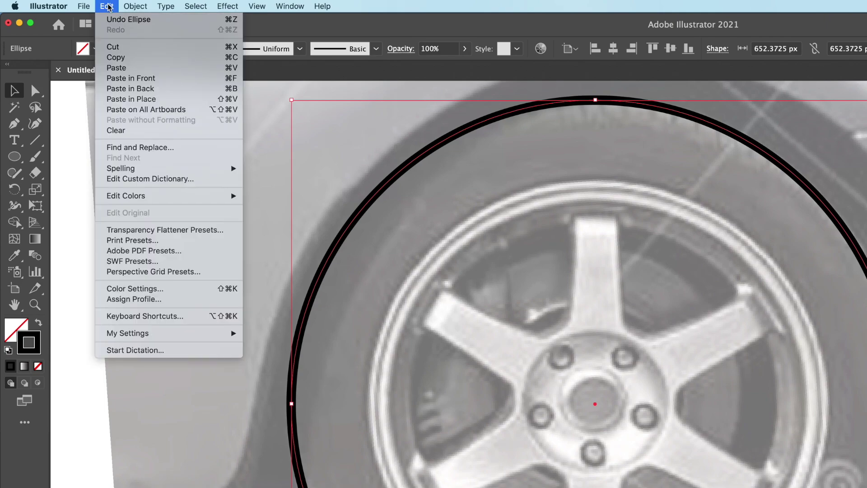
{"action": "left_click", "coordinate": [128, 80]}
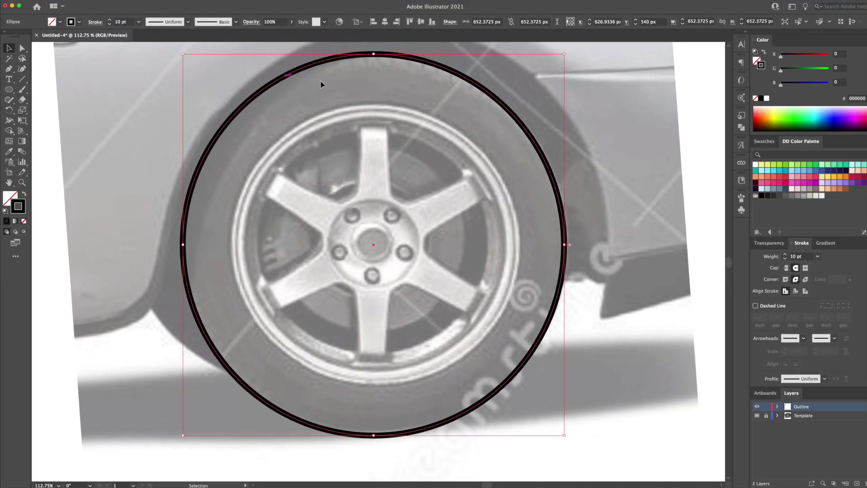
{"action": "left_click_drag", "start_coordinate": [566, 55], "coordinate": [390, 229]}
{"action": "left_click", "coordinate": [425, 199]}
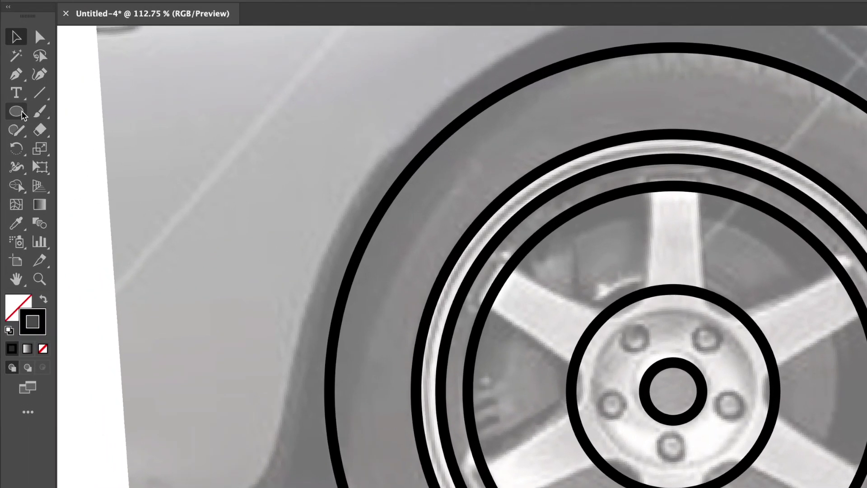
- Draw a narrow rectangle stretched along the top spoke
{"action": "left_click", "coordinate": [12, 91]}
{"action": "left_click", "coordinate": [21, 114]}
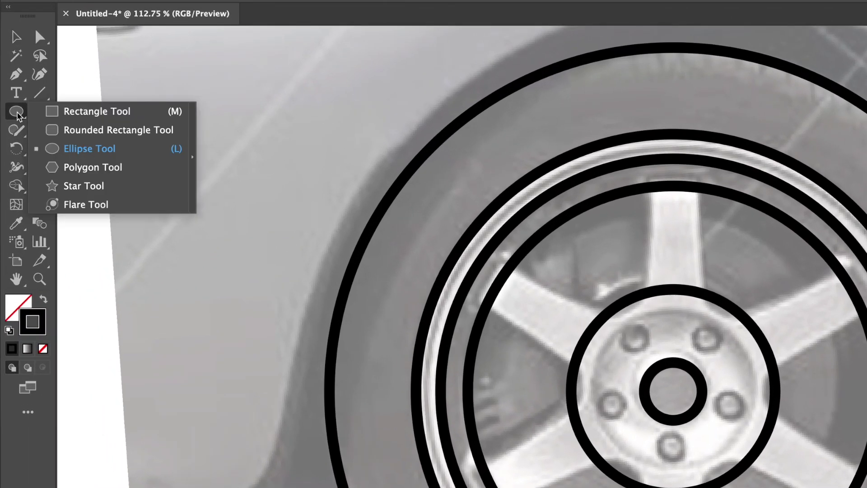
{"action": "left_click", "coordinate": [82, 117]}
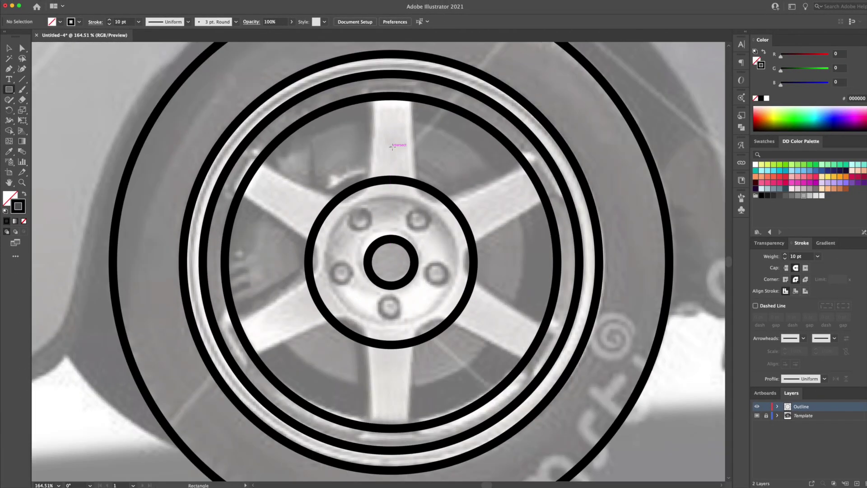
{"action": "mouse_move", "coordinate": [390, 147]}
{"action": "left_mouse_down"}
{"action": "mouse_move", "coordinate": [406, 142]}
{"action": "mouse_move", "coordinate": [411, 152]}
{"action": "mouse_move", "coordinate": [390, 171]}
{"action": "mouse_move", "coordinate": [391, 195]}
{"action": "left_mouse_up"}
{"action": "key", "text": "v"}
{"action": "left_click_drag", "start_coordinate": [392, 127], "coordinate": [392, 86]}
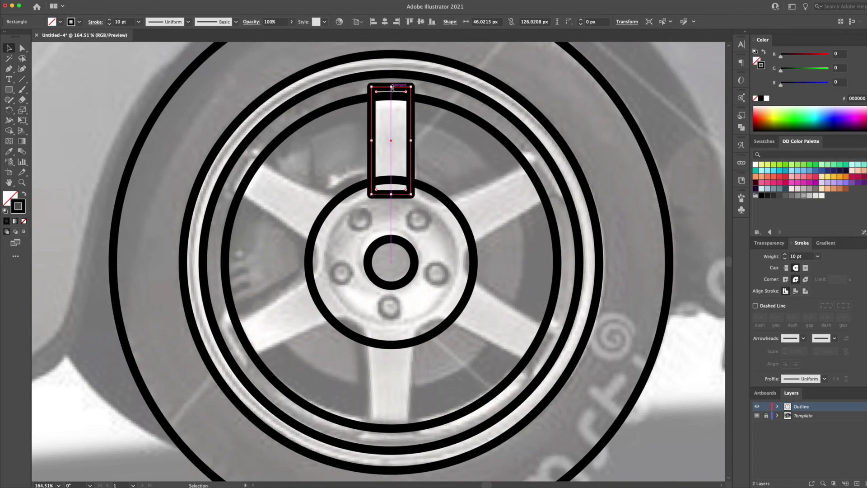
{"action": "left_click", "coordinate": [454, 164]}
- Nudge the rectangle's bottom anchors outward to widen the spoke's base
{"action": "key", "text": "a"}
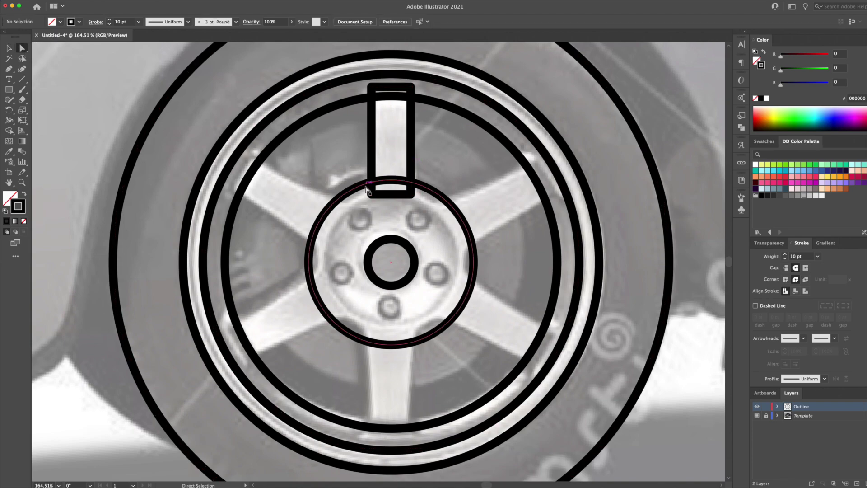
{"action": "left_click", "coordinate": [370, 194]}
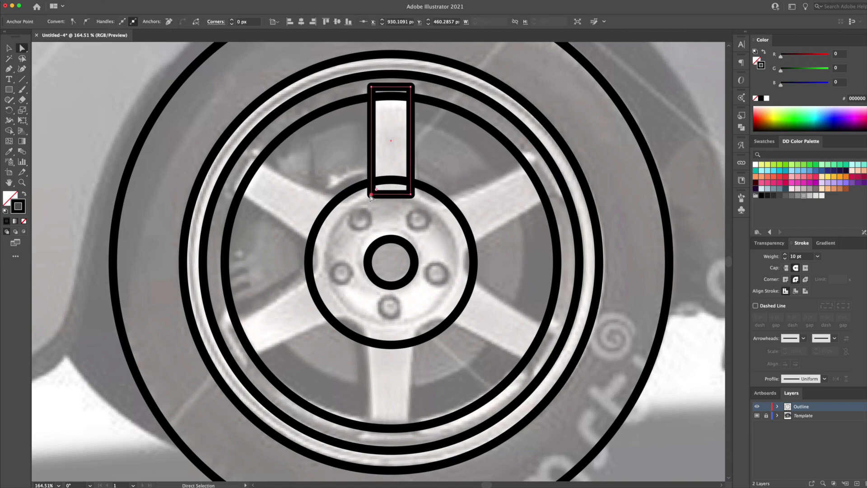
{"action": "key", "text": "Left"}
{"action": "key", "text": "Left"}
{"action": "key", "text": "Left"}
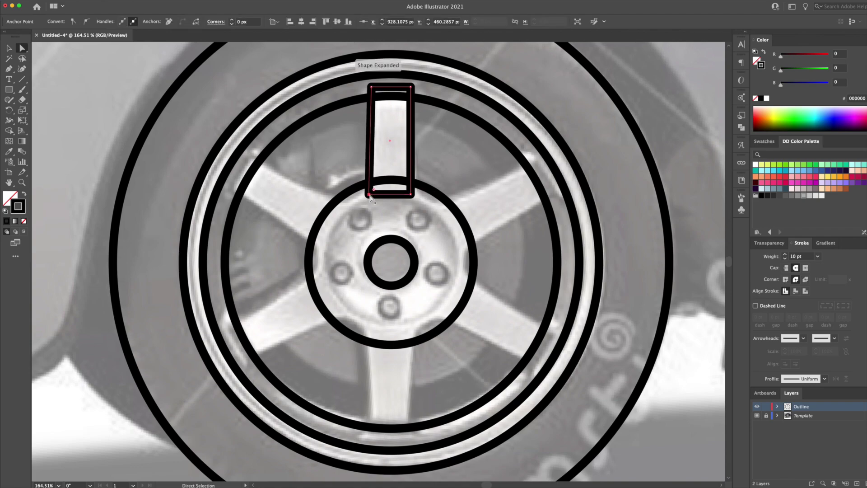
{"action": "key", "text": "Left"}
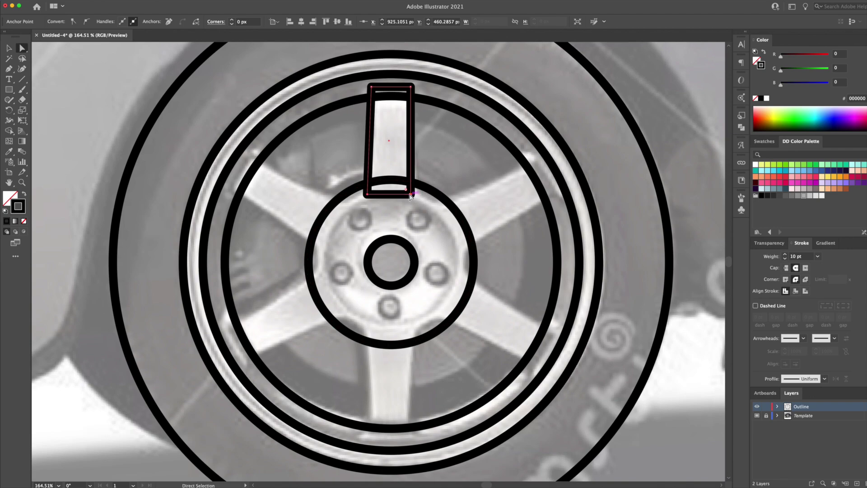
{"action": "key", "text": "Right"}
{"action": "key", "text": "Right"}
{"action": "key", "text": "Right"}
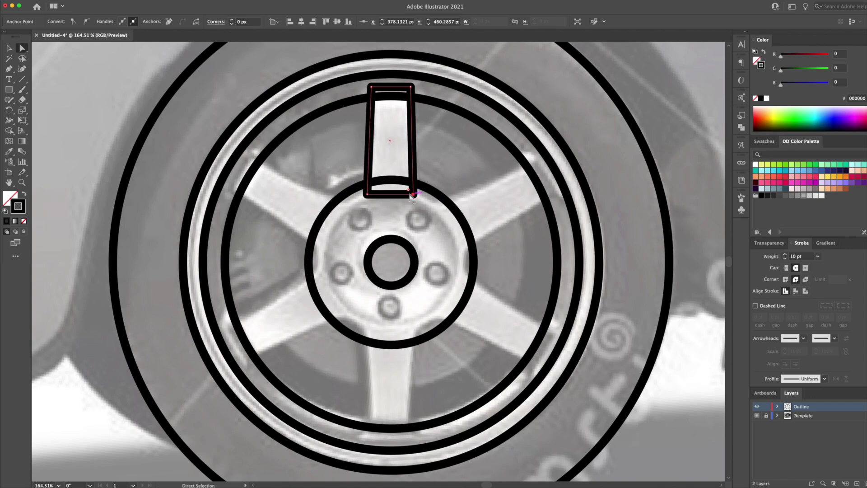
{"action": "key", "text": "Right"}
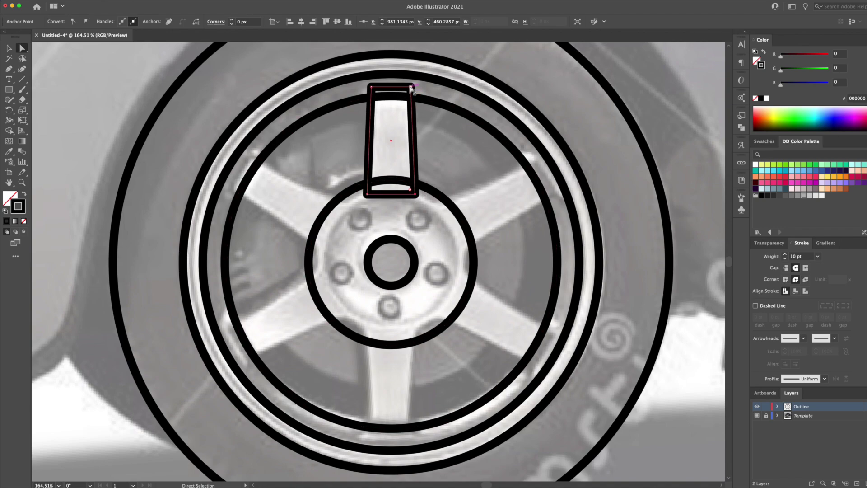
- Slightly round the spoke's two top corners and select the finished spoke
{"action": "left_click", "coordinate": [412, 87]}
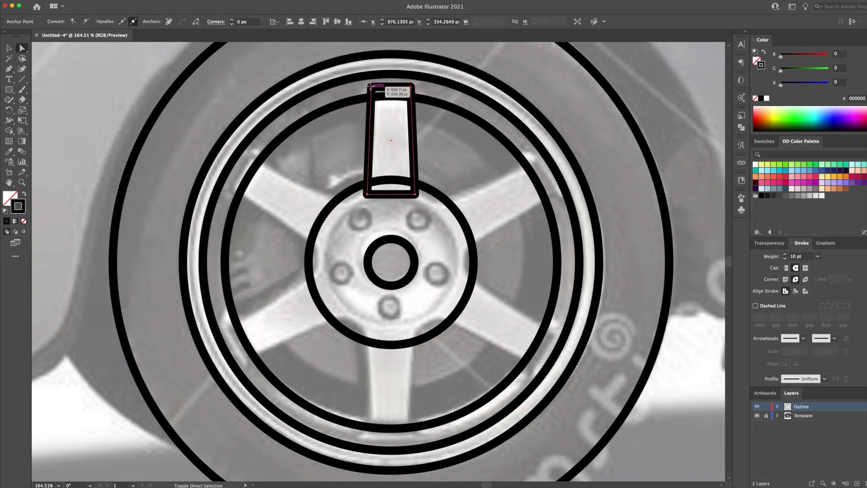
{"action": "left_click", "coordinate": [370, 86], "text": "shift"}
{"action": "left_click_drag", "start_coordinate": [376, 93], "coordinate": [379, 97]}
{"action": "left_click", "coordinate": [445, 130]}
{"action": "key", "text": "v"}
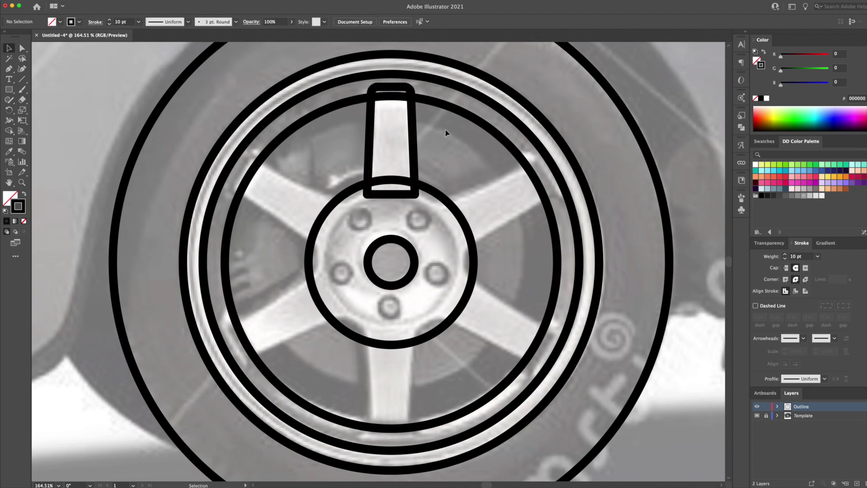
{"action": "left_click", "coordinate": [401, 145]}
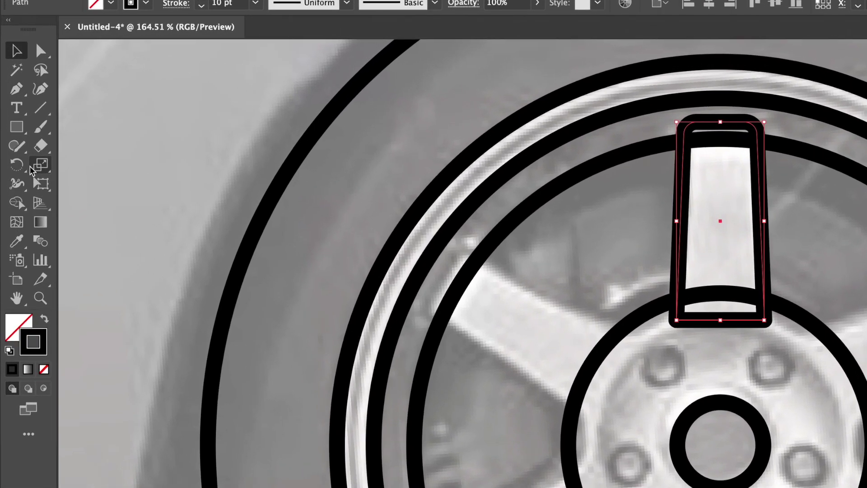
- Rotate a copy of the spoke 60° around the hub centre
{"action": "left_click", "coordinate": [17, 166]}
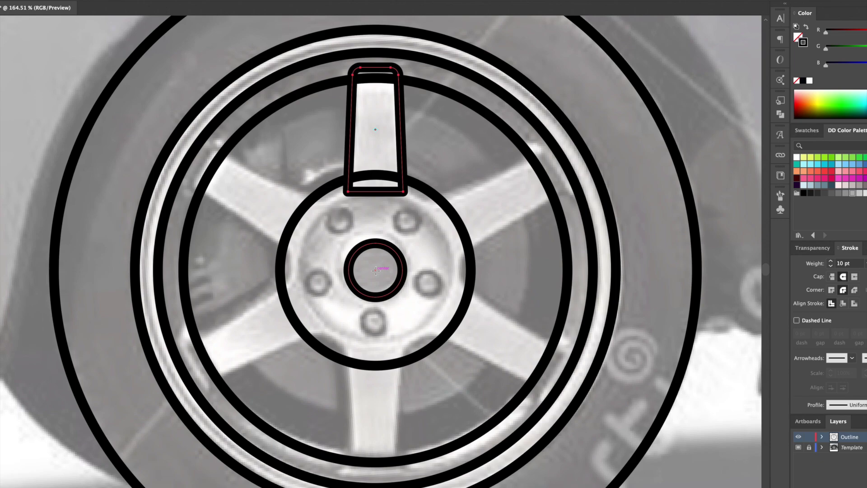
{"action": "left_click", "coordinate": [376, 270], "text": "alt"}
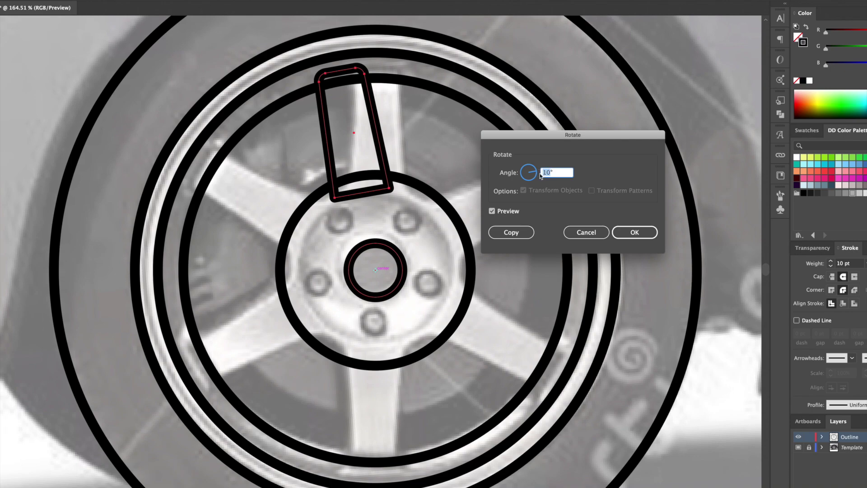
{"action": "type", "text": "60"}
{"action": "left_click", "coordinate": [512, 232]}
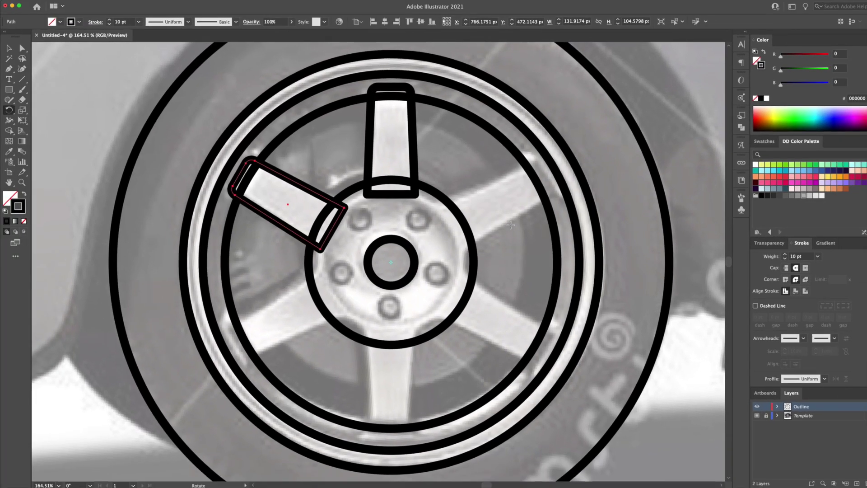
- Repeat the 60° rotated copy four more times to complete six spokes
{"action": "key", "text": "v"}
{"action": "key", "text": "super+d"}
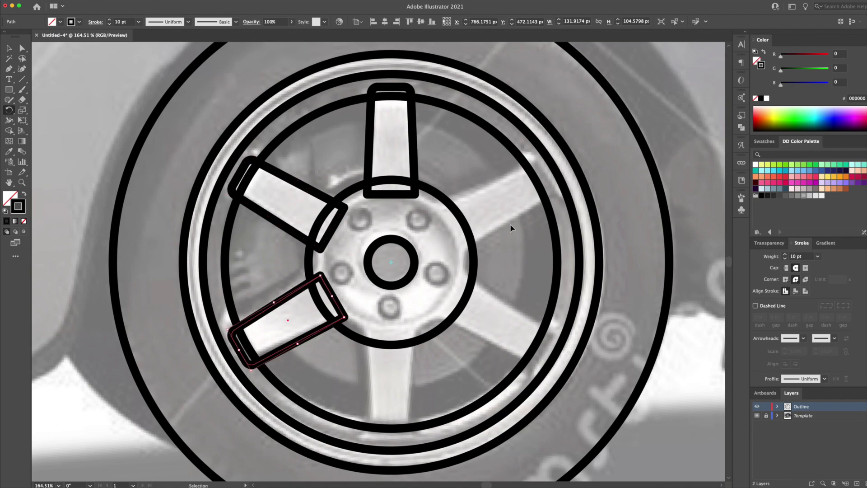
{"action": "key", "text": "super+d"}
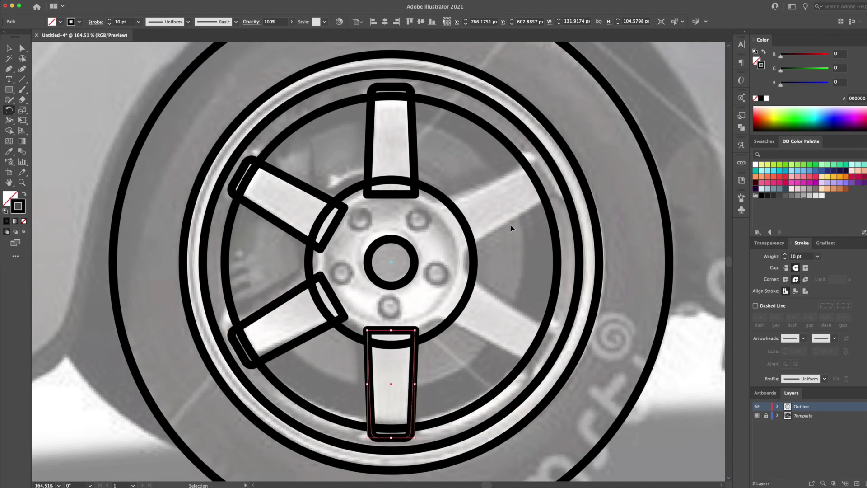
{"action": "key", "text": "super+d"}
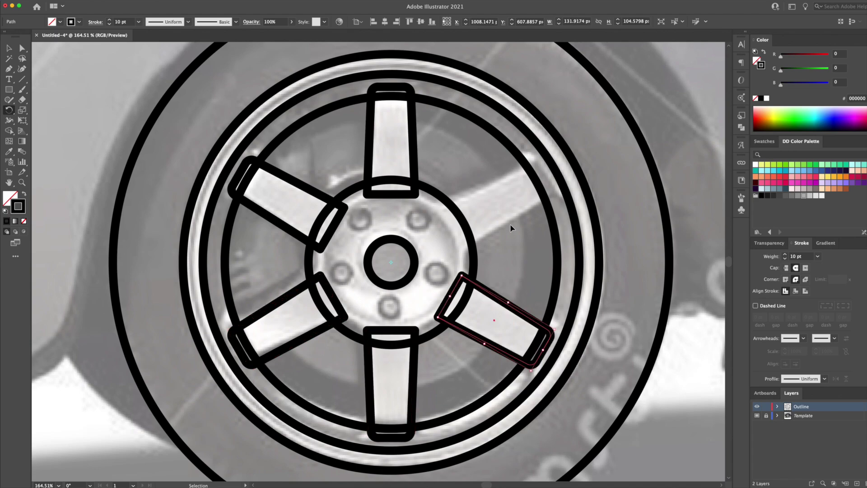
{"action": "key", "text": "super+d"}
{"action": "key", "text": "r"}
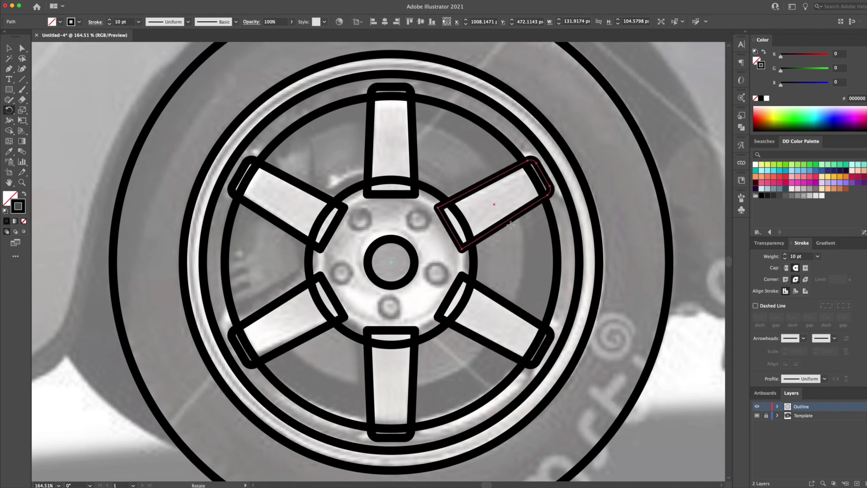
{"action": "key", "text": "v"}
{"action": "left_click", "coordinate": [309, 149]}
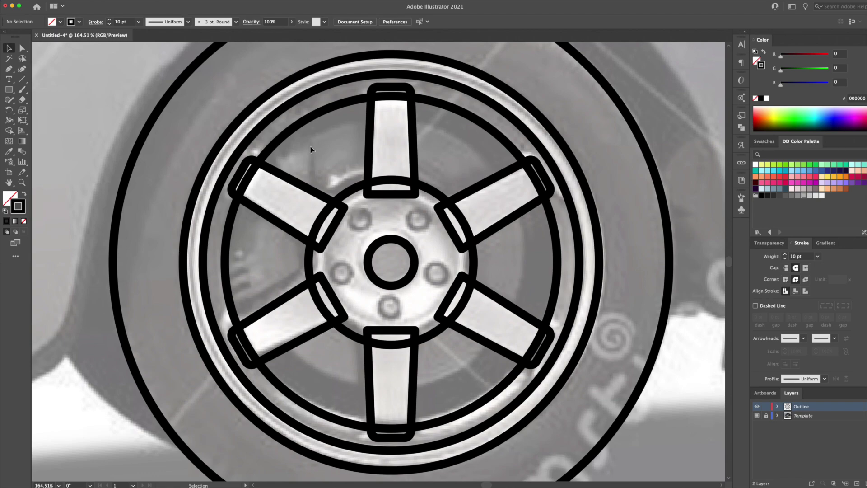
{"action": "left_click", "coordinate": [393, 158]}
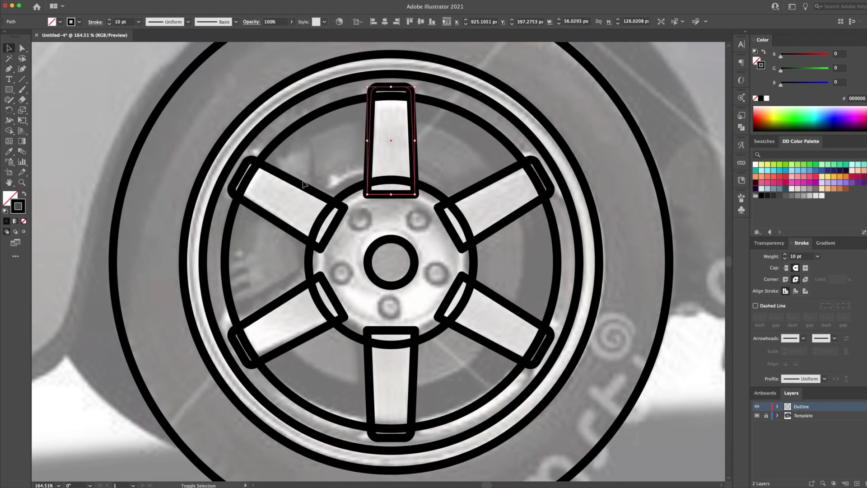
- Select all six spokes together with the hub ring
{"action": "left_click", "coordinate": [294, 199], "text": "shift"}
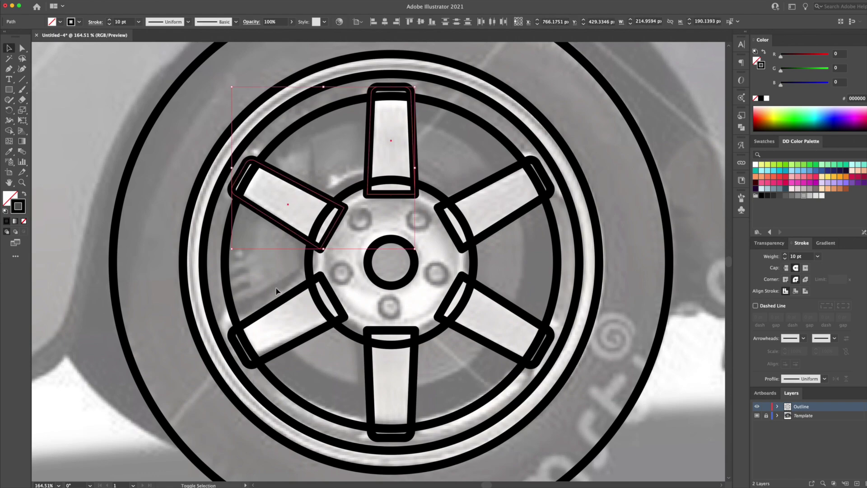
{"action": "left_click", "coordinate": [285, 313], "text": "shift"}
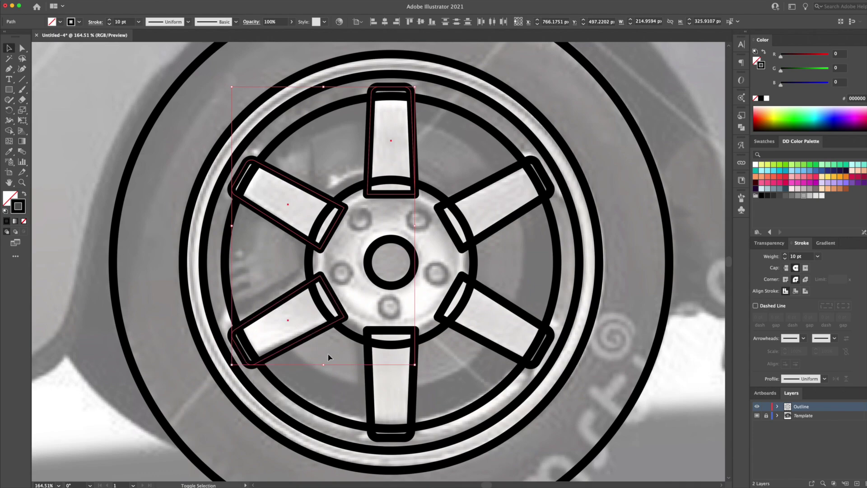
{"action": "left_click", "coordinate": [379, 383], "text": "shift"}
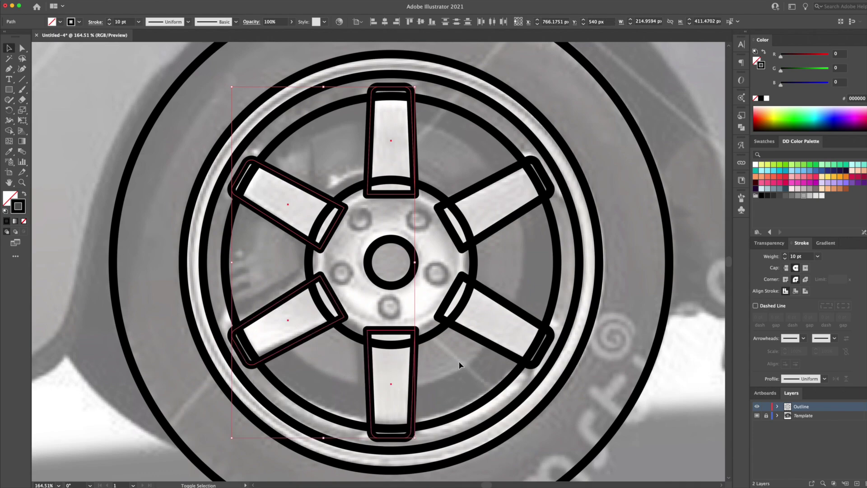
{"action": "left_click", "coordinate": [493, 332], "text": "shift"}
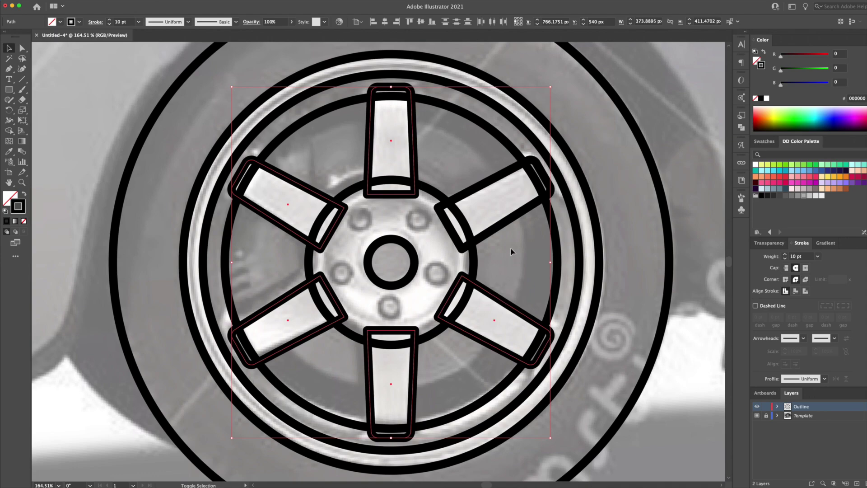
{"action": "left_click", "coordinate": [504, 218], "text": "shift"}
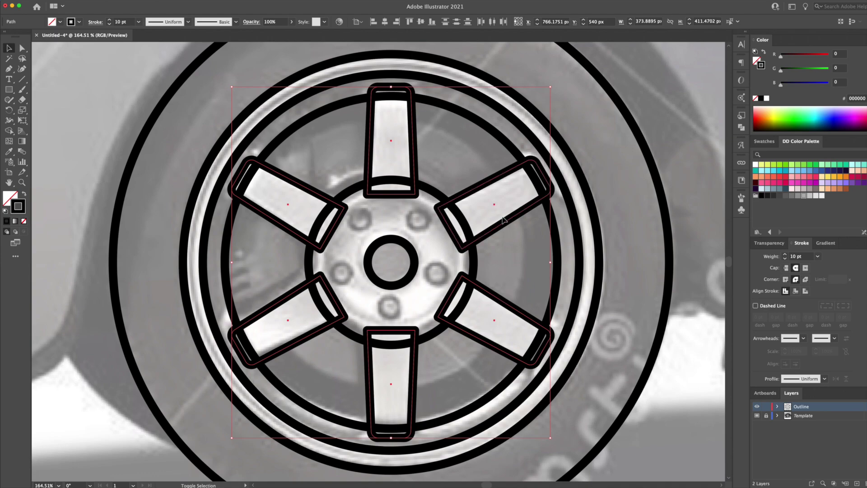
{"action": "left_click", "coordinate": [461, 269], "text": "shift"}
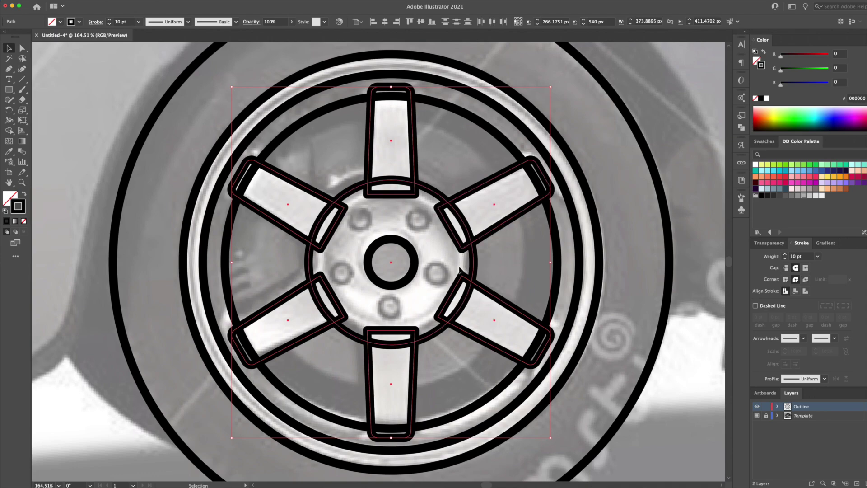
- Unite the selected spokes and hub ring into one shape with Pathfinder
{"action": "left_click", "coordinate": [742, 129]}
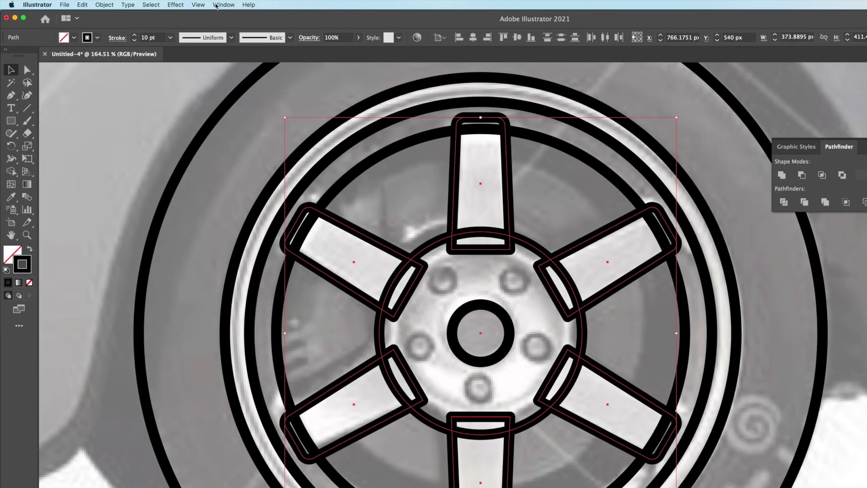
{"action": "left_click", "coordinate": [216, 6]}
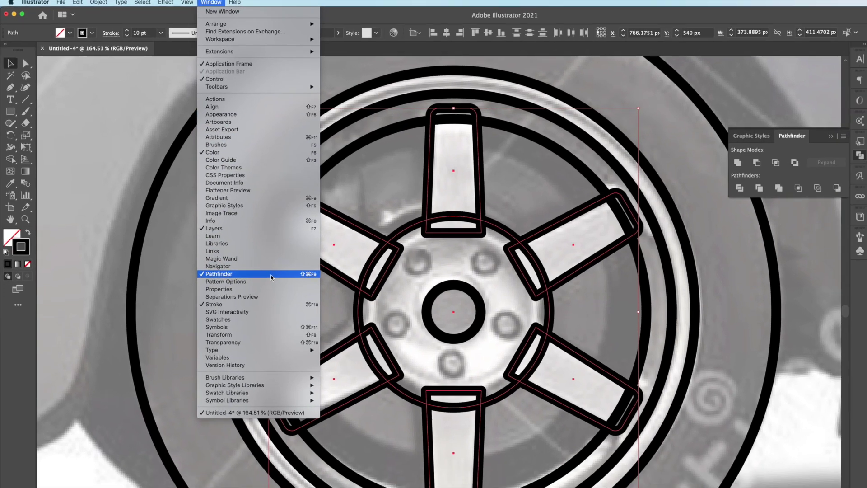
{"action": "left_click", "coordinate": [245, 293]}
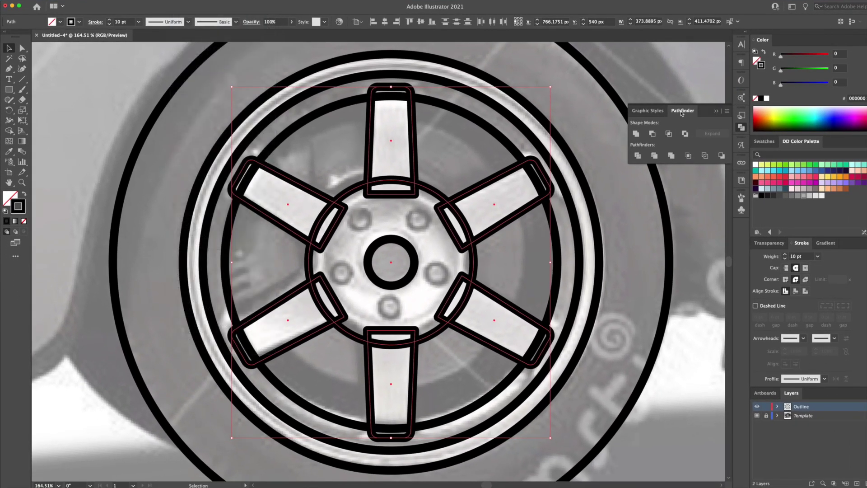
{"action": "left_click", "coordinate": [637, 134]}
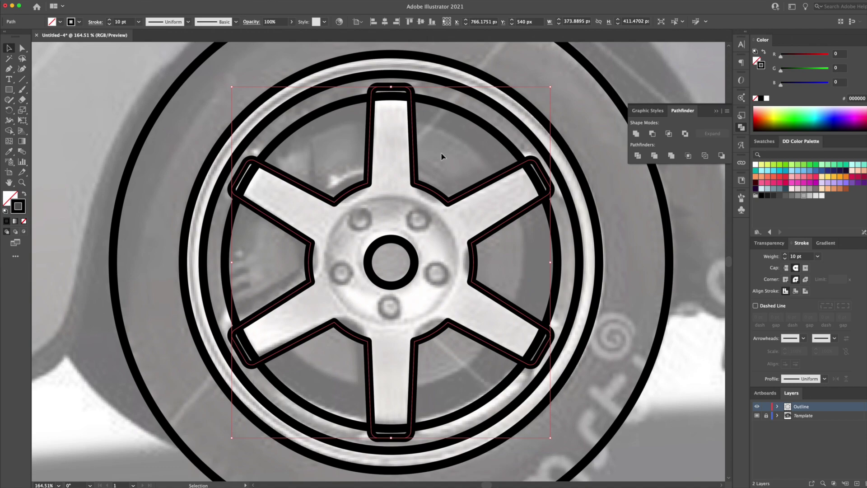
{"action": "key", "text": "a"}
{"action": "left_click", "coordinate": [357, 183]}
- Round the inner corners at the upper left, top-right and right side
{"action": "left_click_drag", "start_coordinate": [377, 195], "coordinate": [333, 142]}
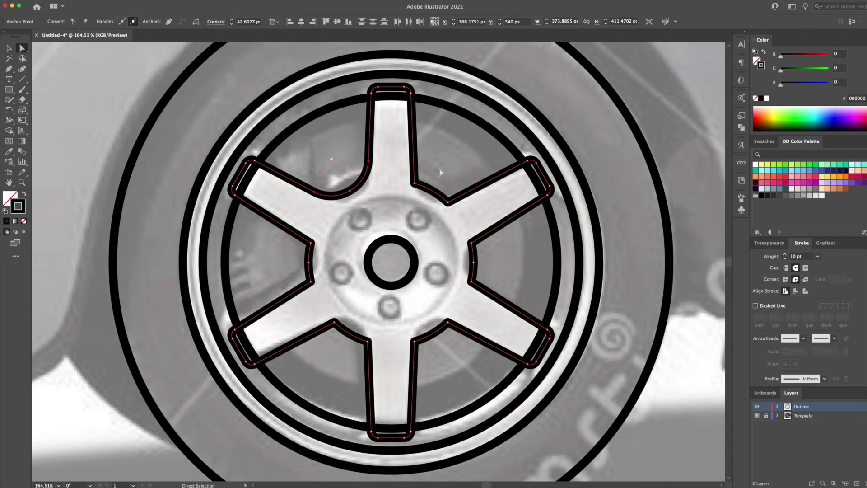
{"action": "left_click", "coordinate": [454, 179]}
{"action": "left_click", "coordinate": [412, 190]}
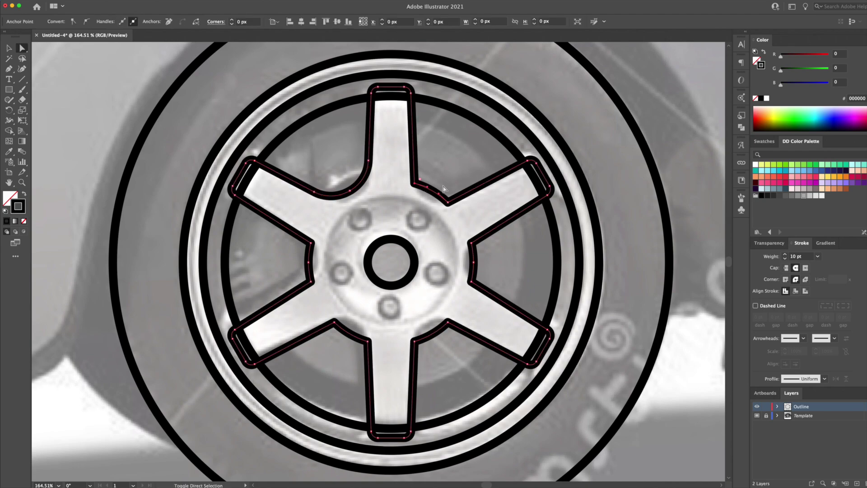
{"action": "left_click_drag", "start_coordinate": [450, 190], "coordinate": [465, 164]}
{"action": "left_click", "coordinate": [472, 281]}
{"action": "left_click_drag", "start_coordinate": [479, 282], "coordinate": [475, 269]}
- Round the remaining bottom-right, lower-left and left inner corners to about 42.6 px
{"action": "left_click", "coordinate": [447, 322]}
{"action": "left_click_drag", "start_coordinate": [445, 326], "coordinate": [436, 337]}
{"action": "left_click", "coordinate": [362, 347]}
{"action": "left_click_drag", "start_coordinate": [361, 347], "coordinate": [306, 336]}
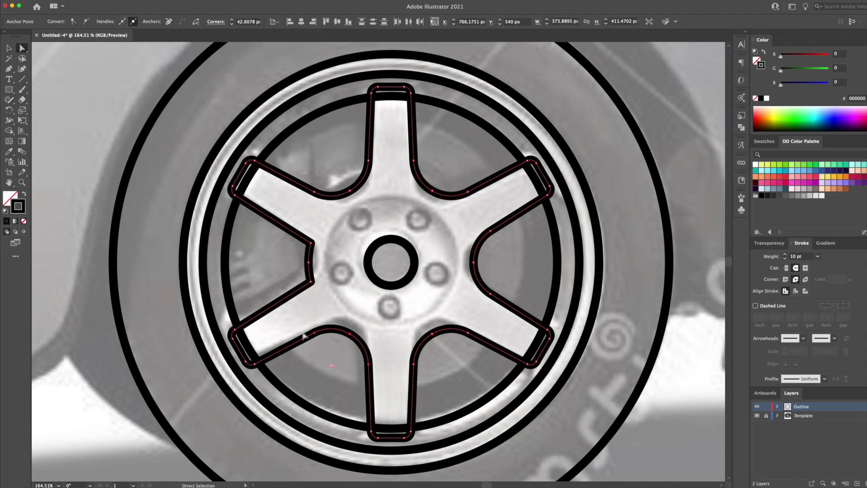
{"action": "left_click", "coordinate": [311, 247]}
{"action": "left_click_drag", "start_coordinate": [316, 258], "coordinate": [280, 251]}
{"action": "key", "text": "v"}
{"action": "left_click", "coordinate": [330, 234]}
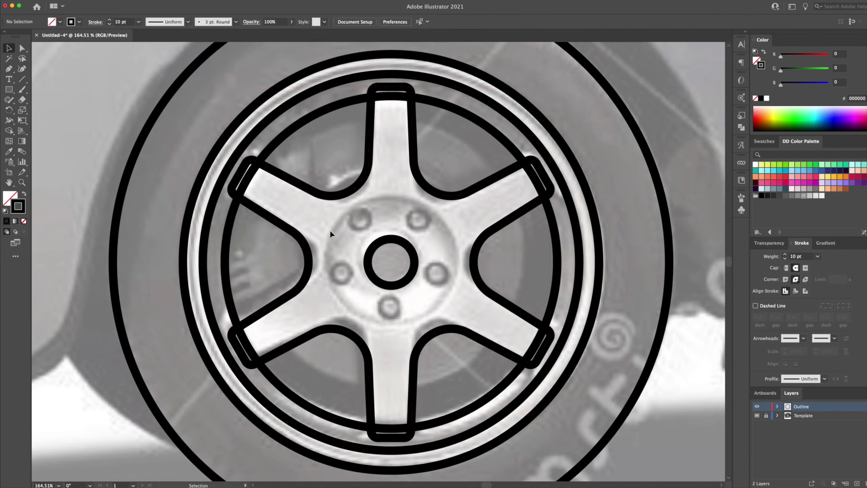
- Zoom in on the top spoke and remove the rim arc crossing its tip with Shape Builder
{"action": "left_click", "coordinate": [412, 154]}
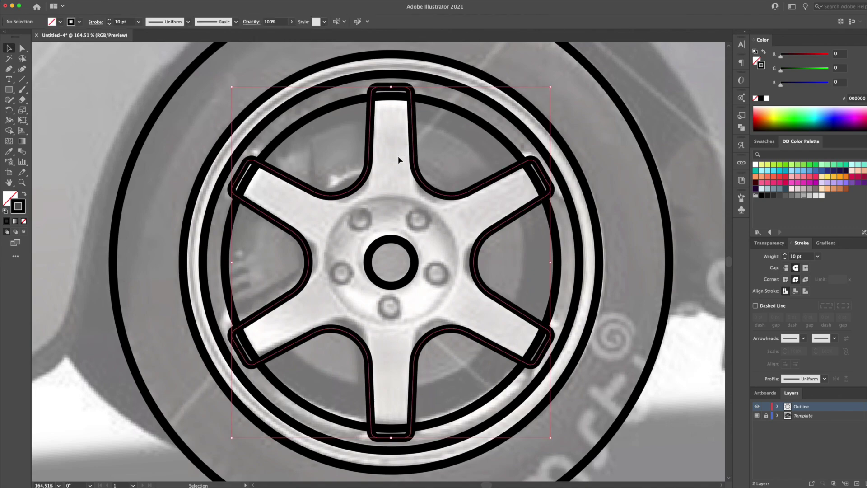
{"action": "left_click", "coordinate": [396, 98]}
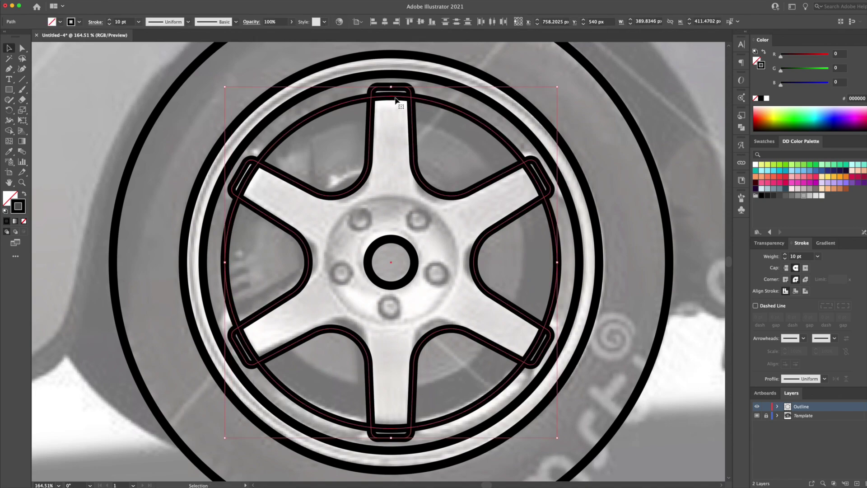
{"action": "key", "text": "z"}
{"action": "left_click_drag", "start_coordinate": [397, 99], "coordinate": [443, 198]}
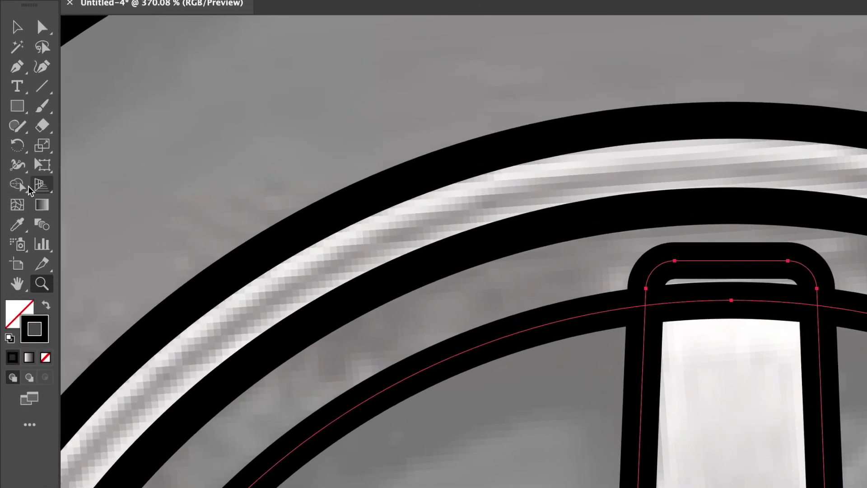
{"action": "left_click", "coordinate": [18, 185]}
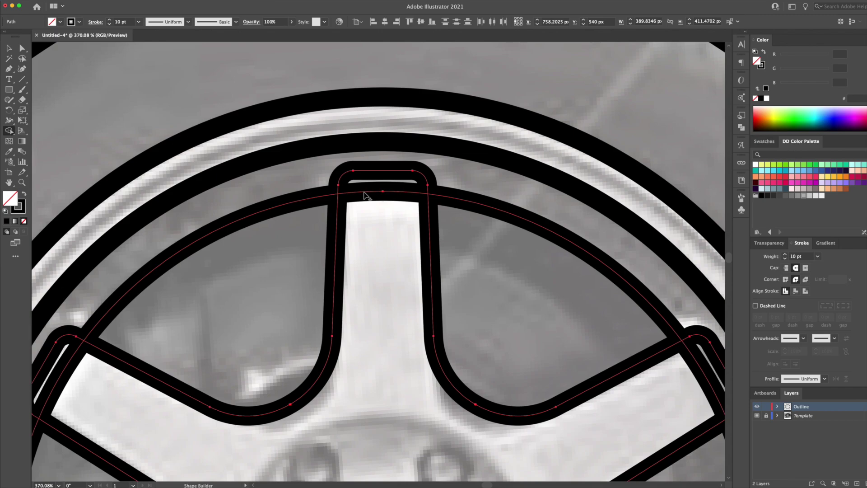
{"action": "left_click", "coordinate": [365, 195], "text": "alt"}
{"action": "key", "text": "v"}
{"action": "left_click", "coordinate": [350, 83]}
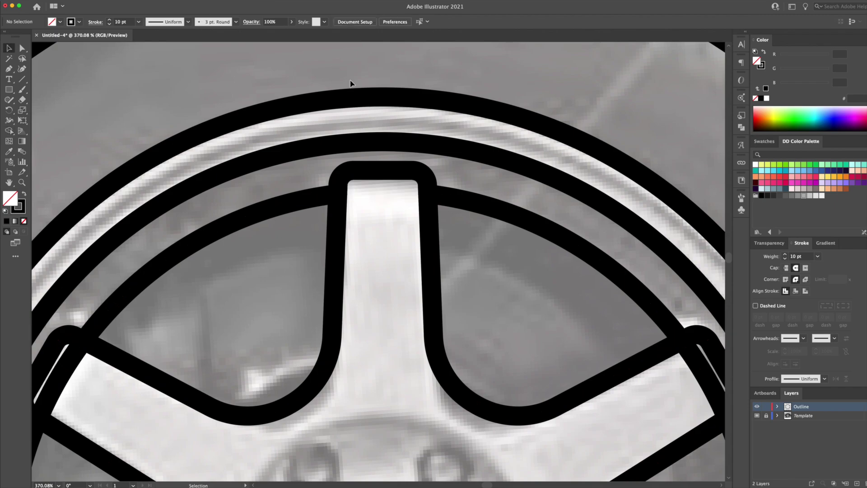
{"action": "left_click", "coordinate": [444, 204]}
{"action": "key", "text": "super+0"}
- Merge the split tips of the upper-right, bottom, lower-left and upper-left spokes
{"action": "key", "text": "shift+m"}
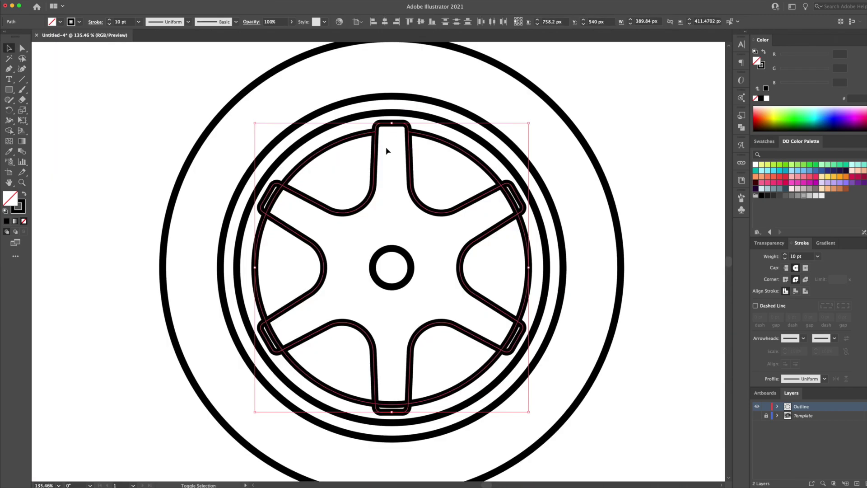
{"action": "left_click", "coordinate": [392, 151]}
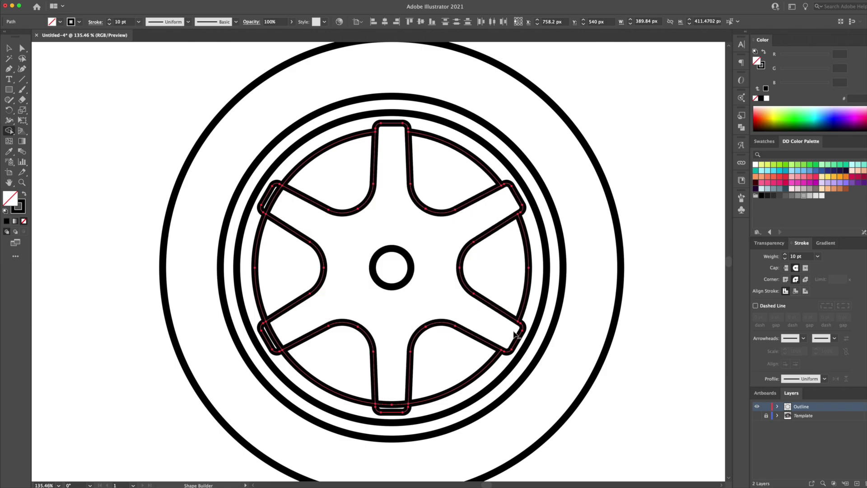
{"action": "left_click", "coordinate": [392, 407]}
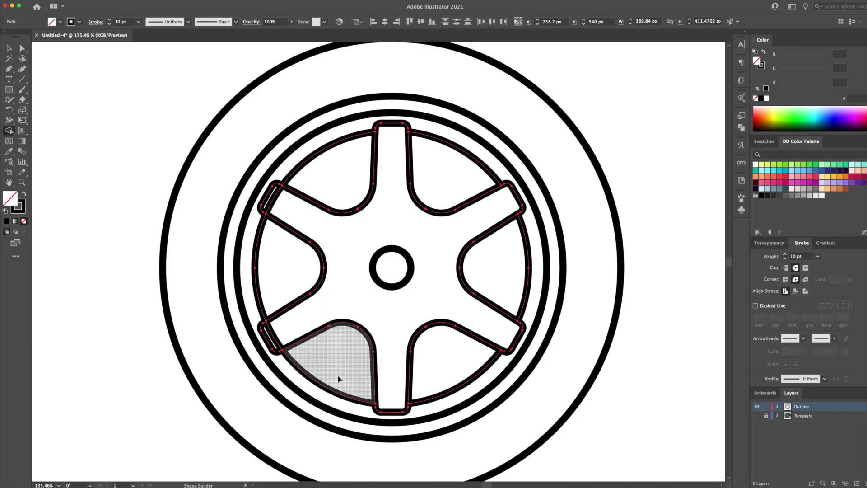
{"action": "left_click", "coordinate": [268, 332]}
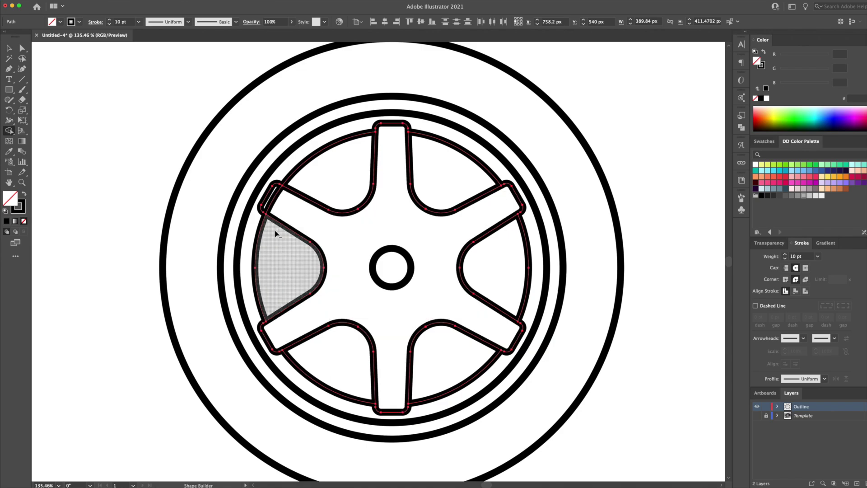
{"action": "left_click", "coordinate": [271, 203]}
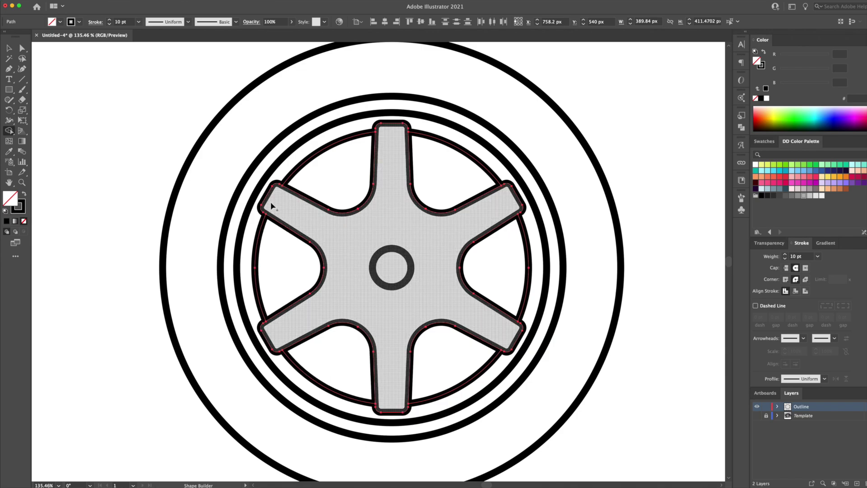
{"action": "key", "text": "v"}
{"action": "left_click", "coordinate": [141, 152]}
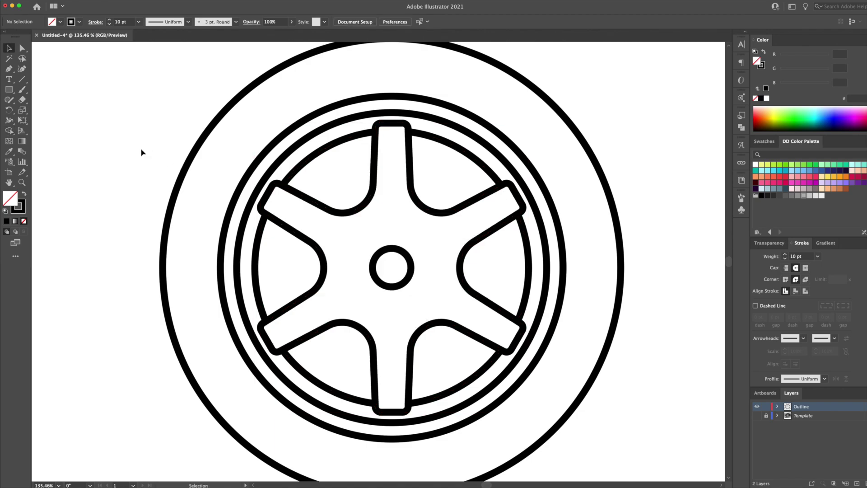
- Show the wheel photo again and zoom in on the hub
{"action": "left_click", "coordinate": [758, 416]}
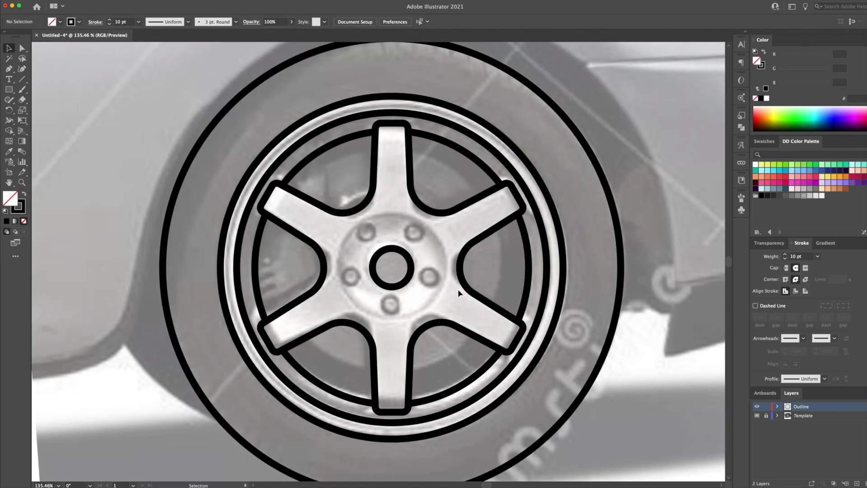
{"action": "left_click", "coordinate": [412, 280]}
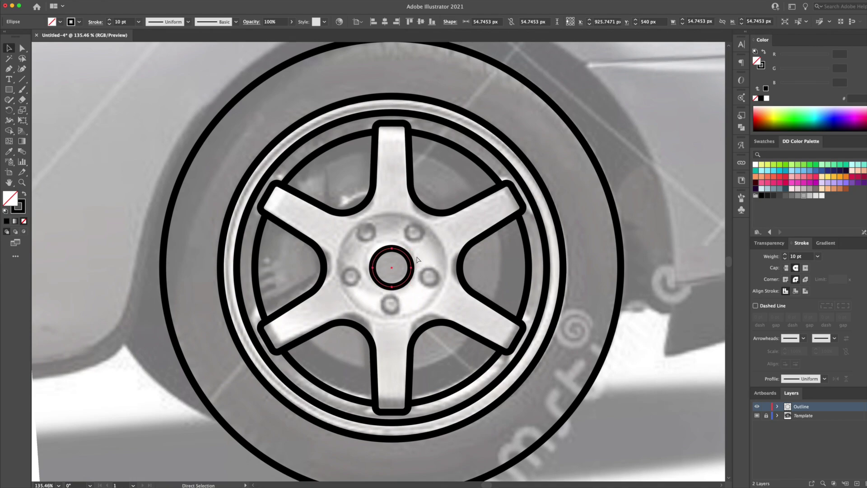
{"action": "key", "text": "z"}
{"action": "left_click_drag", "start_coordinate": [413, 248], "coordinate": [465, 261]}
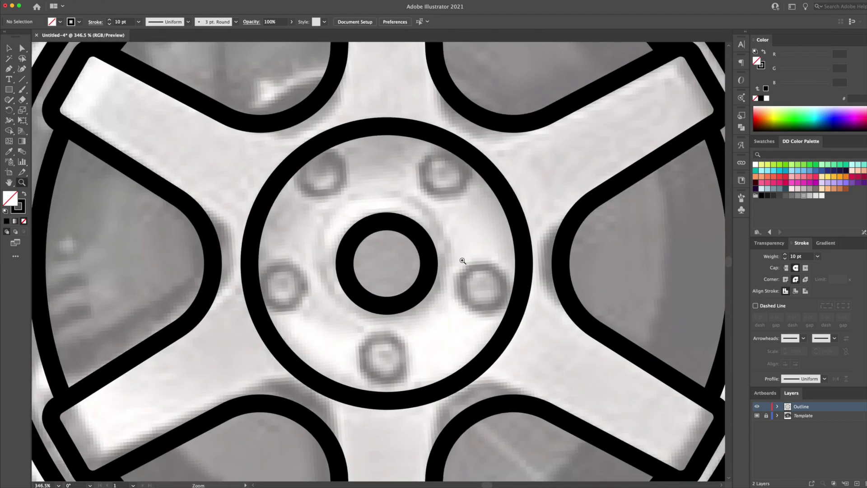
- Draw a 21.97 px solid black circle, no stroke, over the top lug nut
{"action": "left_click", "coordinate": [24, 90]}
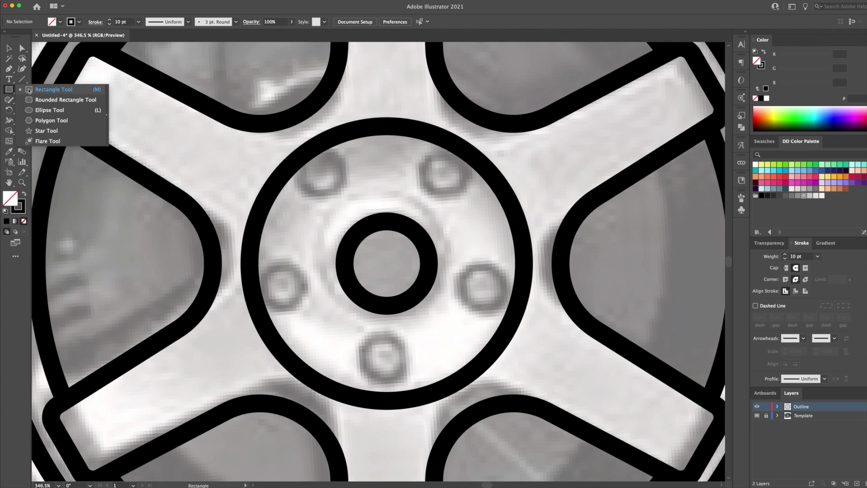
{"action": "left_click", "coordinate": [50, 109]}
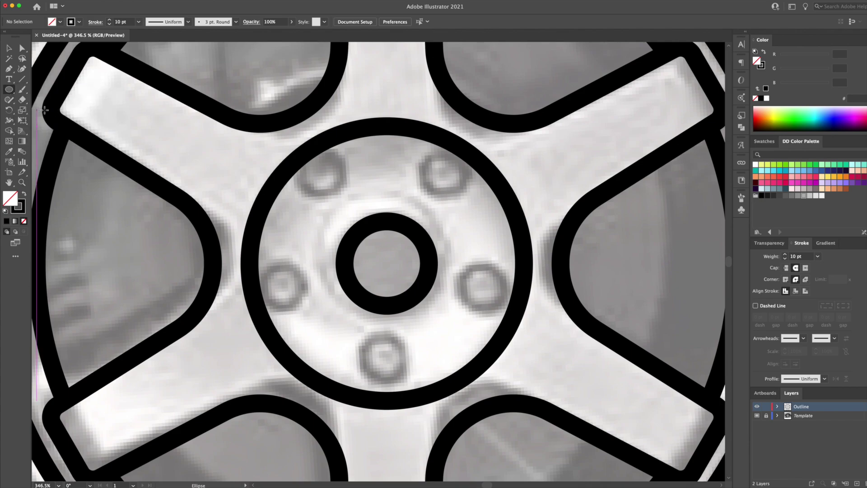
{"action": "left_click", "coordinate": [763, 52]}
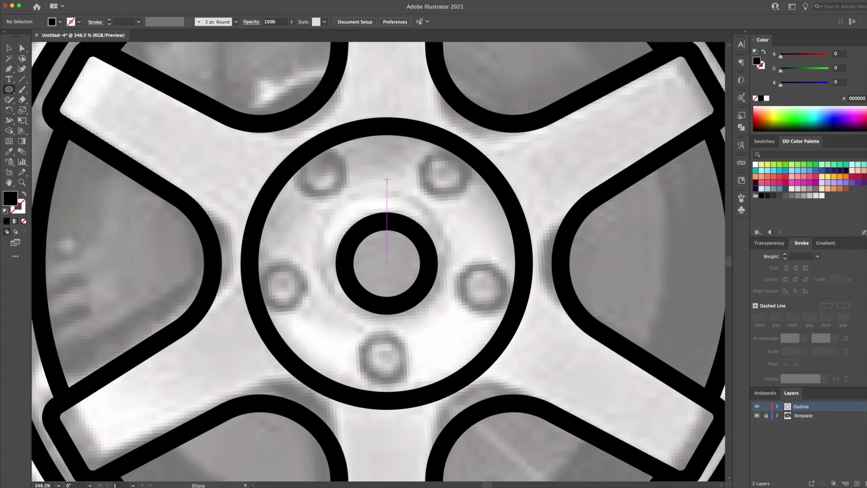
{"action": "left_click_drag", "start_coordinate": [387, 180], "coordinate": [407, 190]}
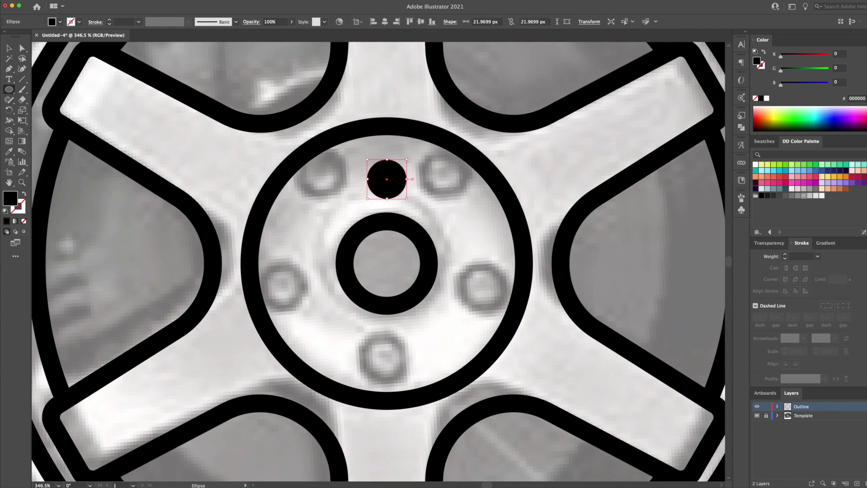
{"action": "key", "text": "v"}
{"action": "left_click", "coordinate": [451, 188]}
{"action": "left_click", "coordinate": [385, 186]}
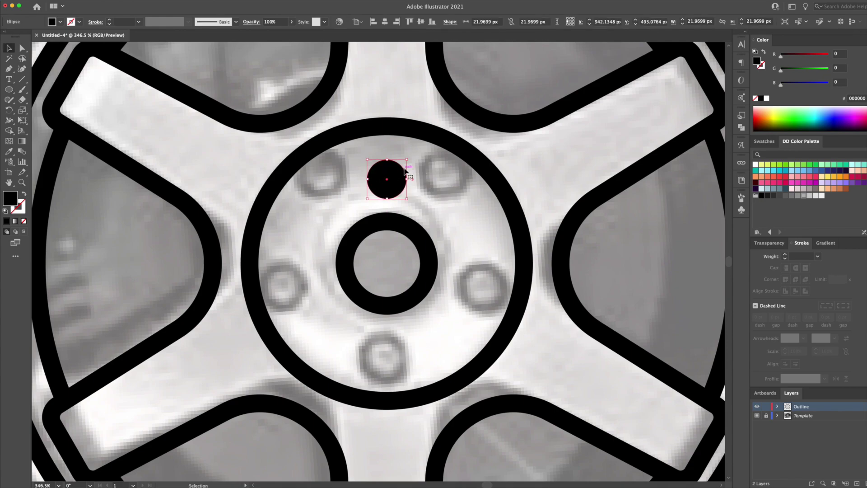
{"action": "left_click_drag", "start_coordinate": [398, 180], "coordinate": [397, 178]}
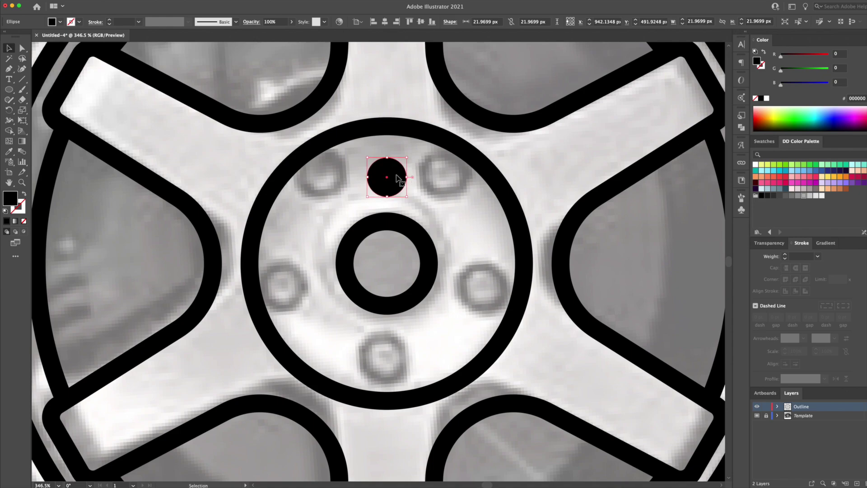
{"action": "key", "text": "r"}
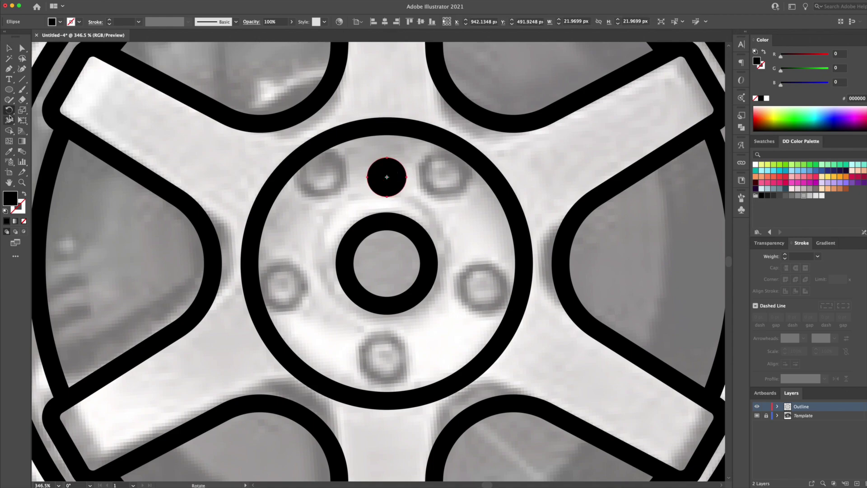
- Rotate copies of the lug circle by 72° around the hub centre
{"action": "left_click", "coordinate": [386, 263], "text": "alt"}
{"action": "left_click", "coordinate": [543, 179]}
{"action": "type", "text": "72"}
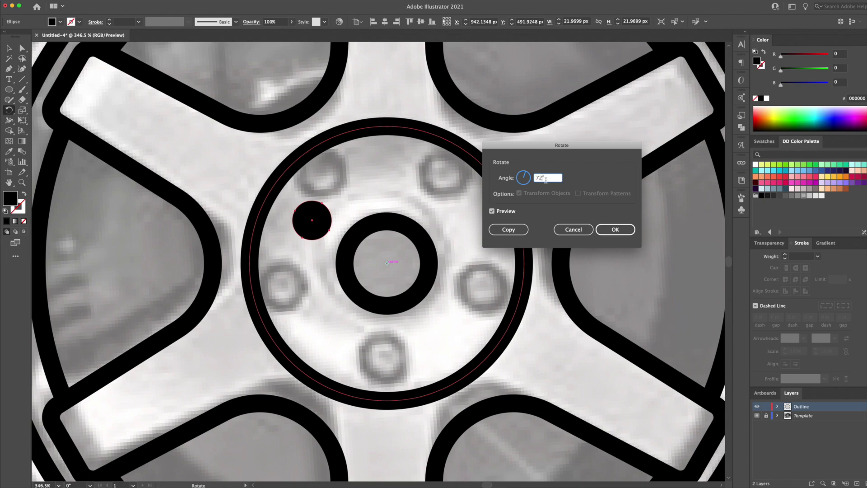
{"action": "type", "text": "2"}
{"action": "left_click", "coordinate": [508, 229]}
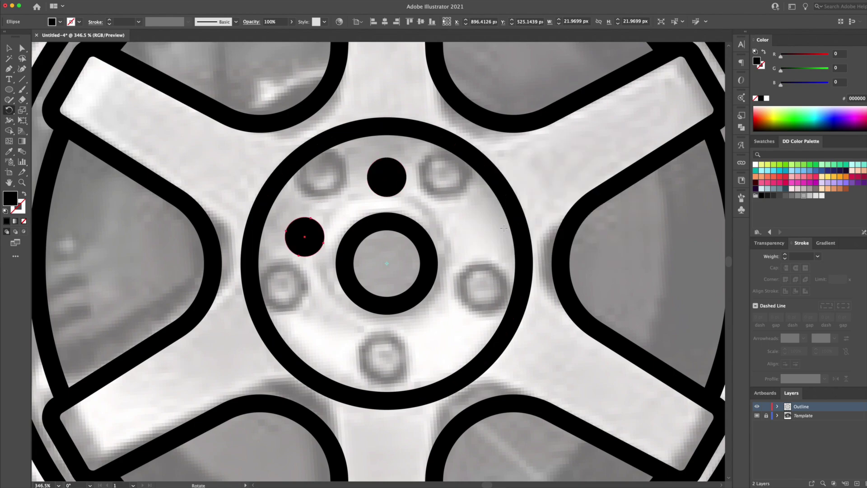
{"action": "key", "text": "super+d"}
{"action": "key", "text": "super+d"}
{"action": "key", "text": "super+d"}
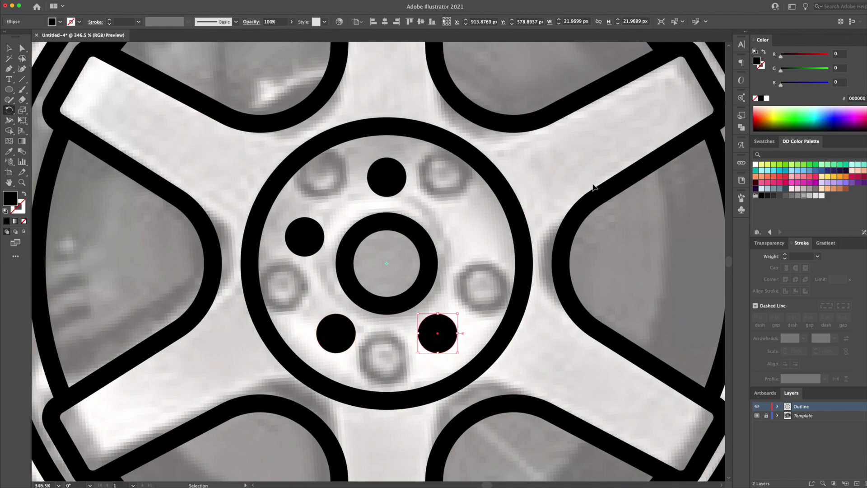
- Select the five lug circles, group them, and shift the group into place
{"action": "left_click", "coordinate": [8, 48]}
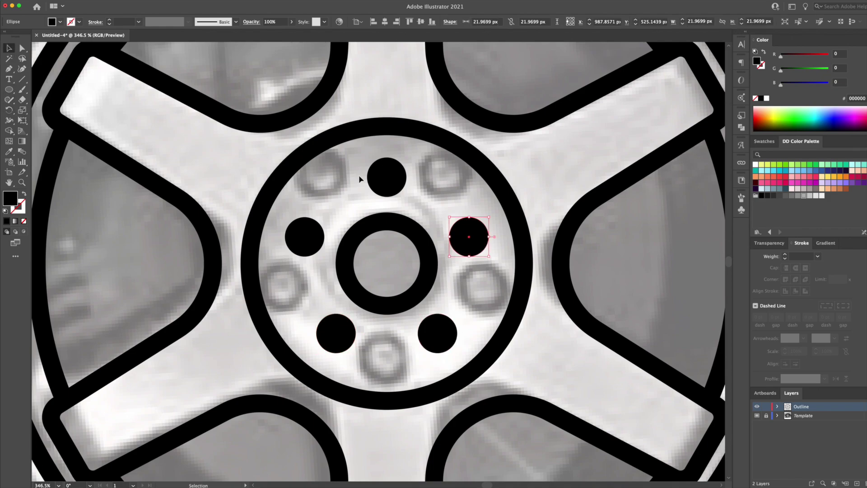
{"action": "left_click", "coordinate": [423, 186]}
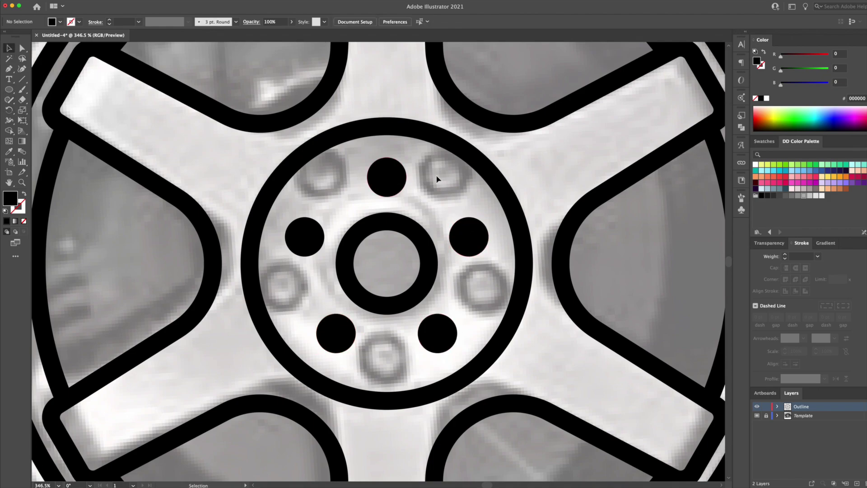
{"action": "left_click", "coordinate": [388, 181]}
{"action": "left_click", "coordinate": [472, 229], "text": "shift"}
{"action": "left_click", "coordinate": [447, 333], "text": "shift"}
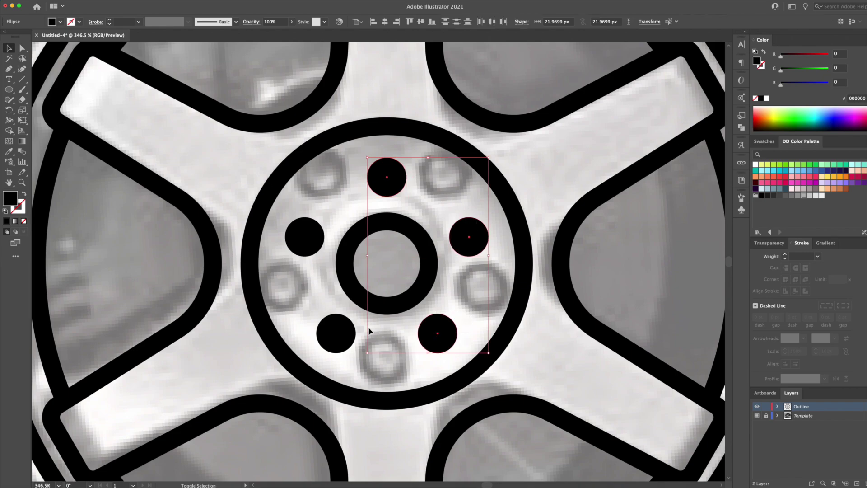
{"action": "left_click", "coordinate": [346, 334], "text": "shift"}
{"action": "left_click", "coordinate": [308, 234], "text": "shift"}
{"action": "right_click", "coordinate": [304, 241]}
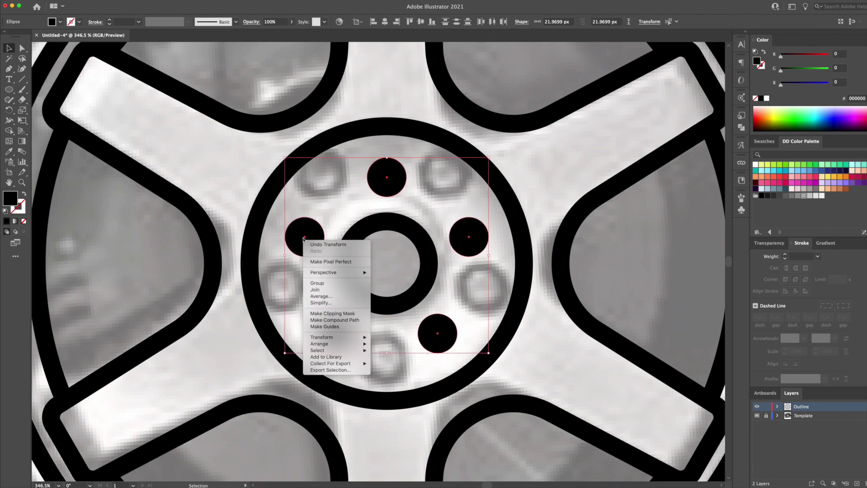
{"action": "left_click", "coordinate": [327, 283]}
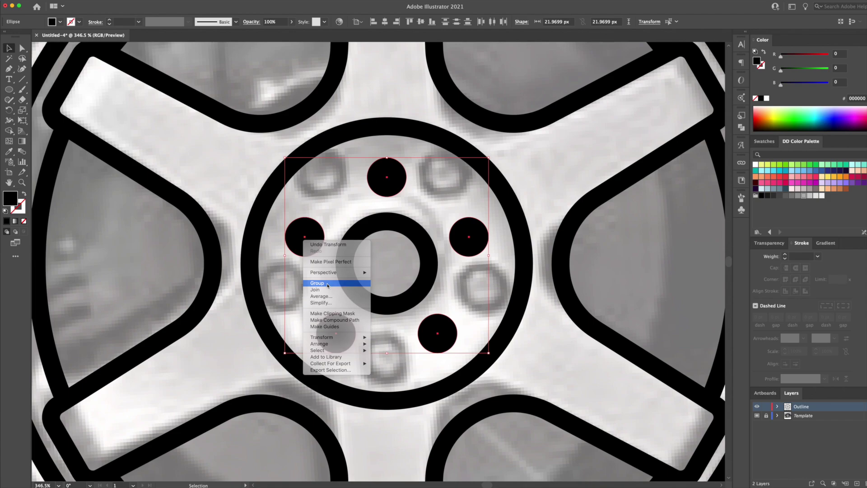
{"action": "mouse_move", "coordinate": [486, 239]}
{"action": "left_mouse_down"}
{"action": "mouse_move", "coordinate": [446, 236]}
{"action": "mouse_move", "coordinate": [485, 239]}
{"action": "left_mouse_up"}
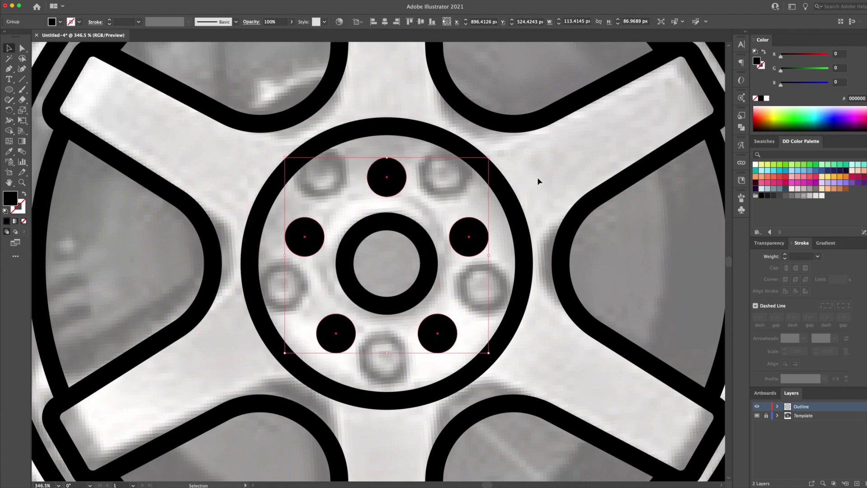
{"action": "left_click", "coordinate": [538, 180]}
- Draw a short vertical line up from the tire's bottom edge and swap its fill and stroke
{"action": "key", "text": "z"}
{"action": "key", "text": "super+0"}
{"action": "key", "text": "super+shift+w"}
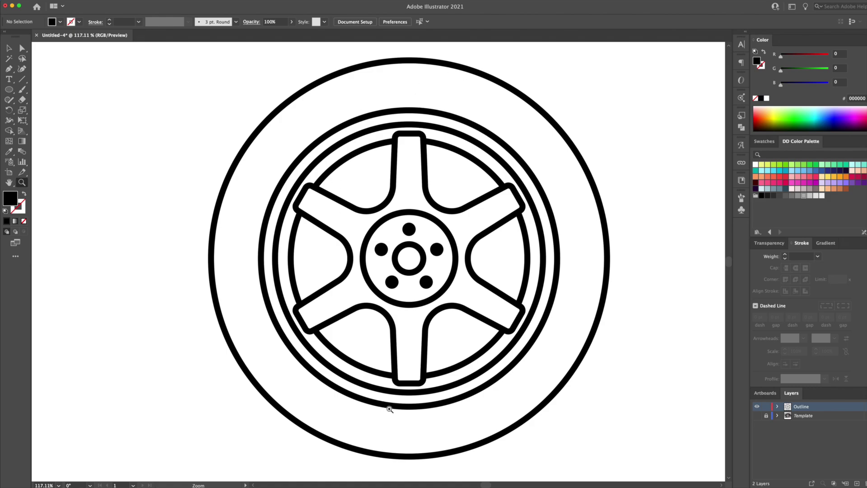
{"action": "left_click_drag", "start_coordinate": [420, 465], "coordinate": [515, 369]}
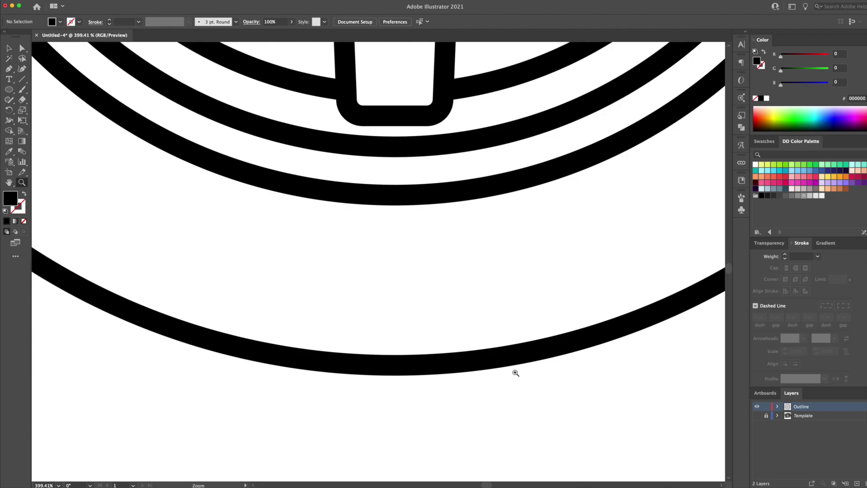
{"action": "key", "text": "p"}
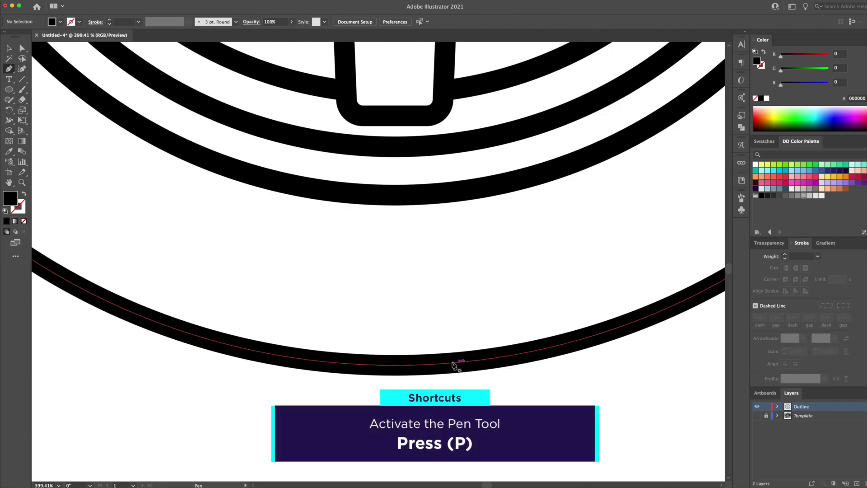
{"action": "left_click", "coordinate": [395, 365]}
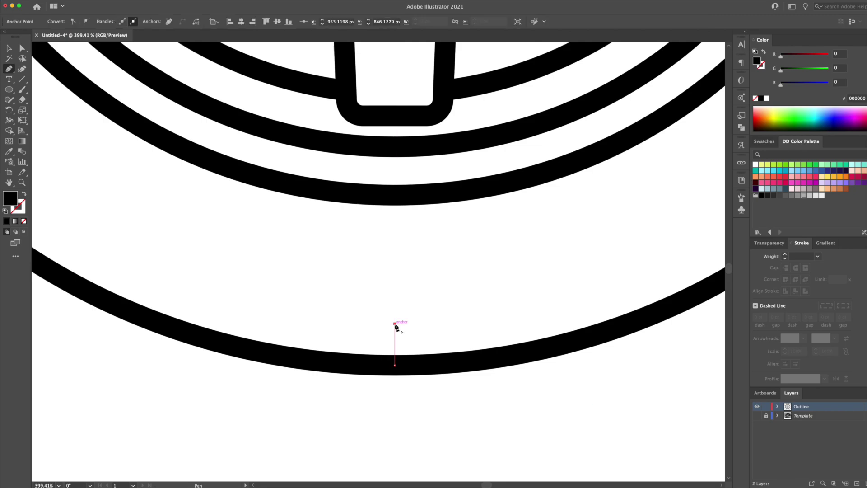
{"action": "left_click", "coordinate": [395, 323]}
{"action": "key", "text": "shift+x"}
{"action": "key", "text": "v"}
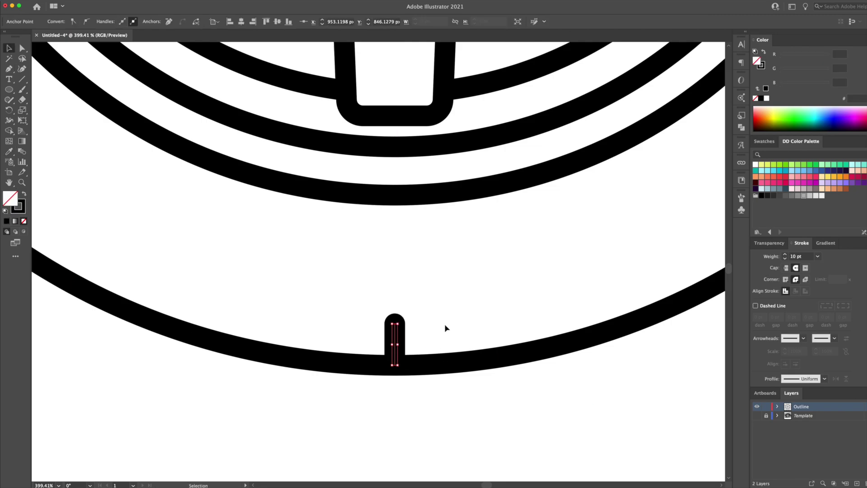
- Taper the top of the short line to a point with the Width tool
{"action": "left_click", "coordinate": [444, 324]}
{"action": "left_click", "coordinate": [389, 334]}
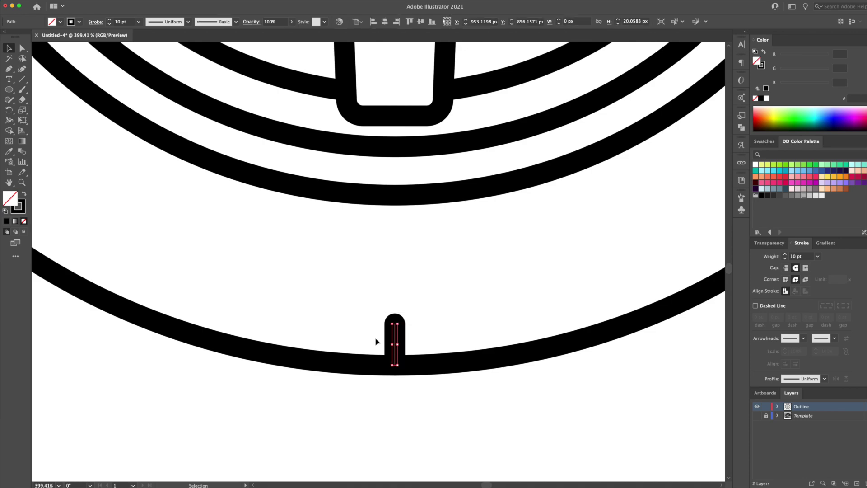
{"action": "key", "text": "shift+w"}
{"action": "left_click_drag", "start_coordinate": [399, 324], "coordinate": [396, 323]}
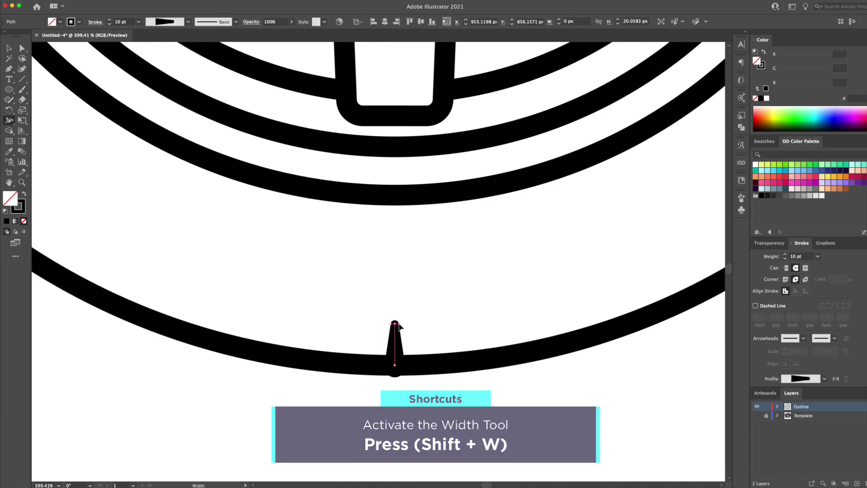
{"action": "key", "text": "v"}
- Shift the line's top anchor left so the tread tick slants
{"action": "left_click", "coordinate": [419, 329]}
{"action": "key", "text": "a"}
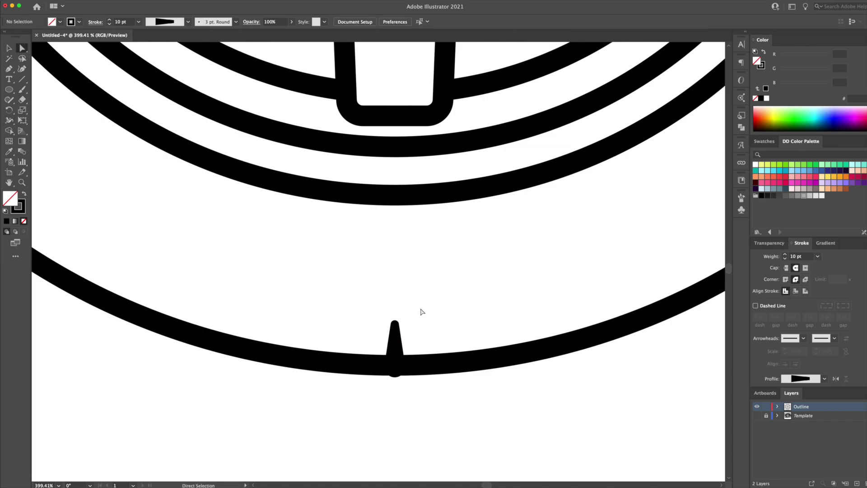
{"action": "left_click_drag", "start_coordinate": [420, 311], "coordinate": [379, 335]}
{"action": "key", "text": "shift+Left"}
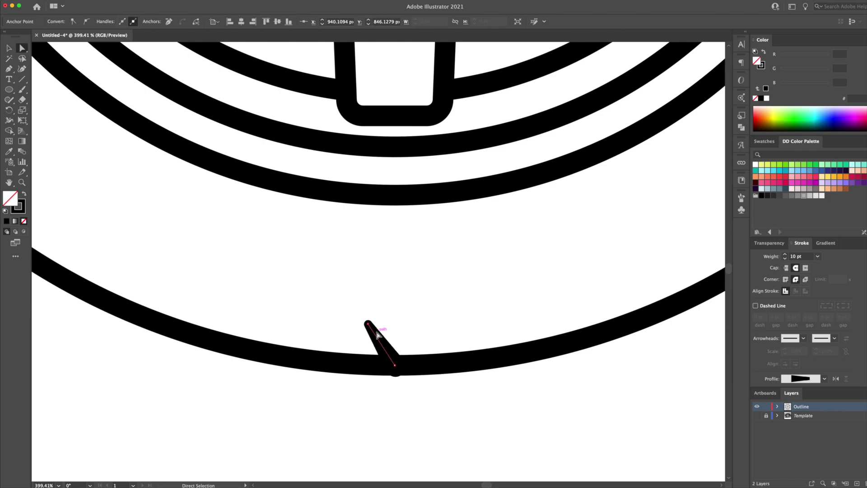
{"action": "left_click_drag", "start_coordinate": [368, 324], "coordinate": [370, 327]}
{"action": "key", "text": "v"}
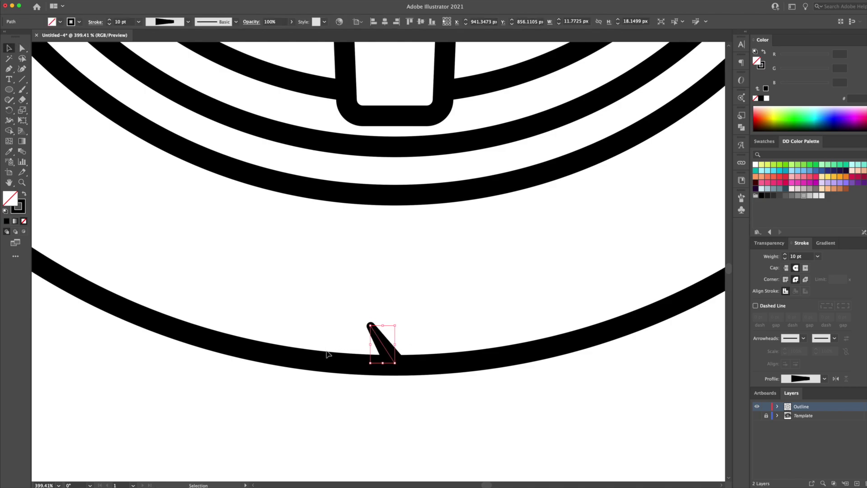
- Make a 10° rotated copy of the tread tick around the hub centre
{"action": "left_click", "coordinate": [455, 303]}
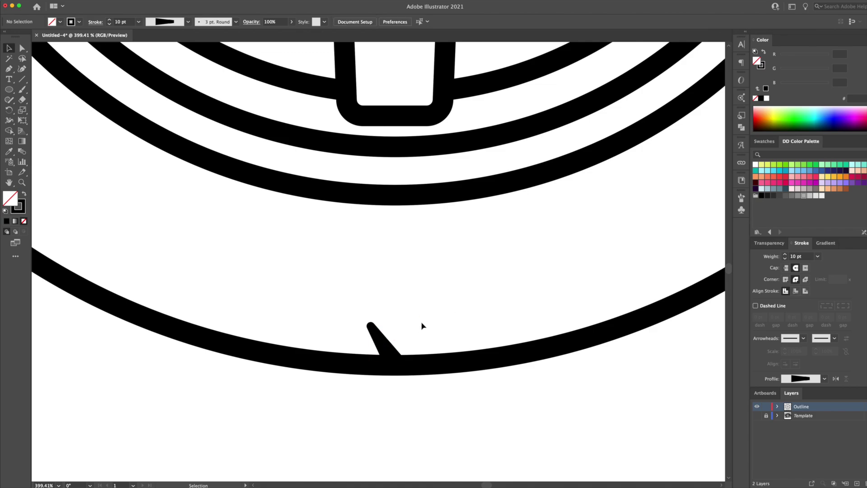
{"action": "key", "text": "super+0"}
{"action": "left_click_drag", "start_coordinate": [424, 329], "coordinate": [466, 372]}
{"action": "key", "text": "v"}
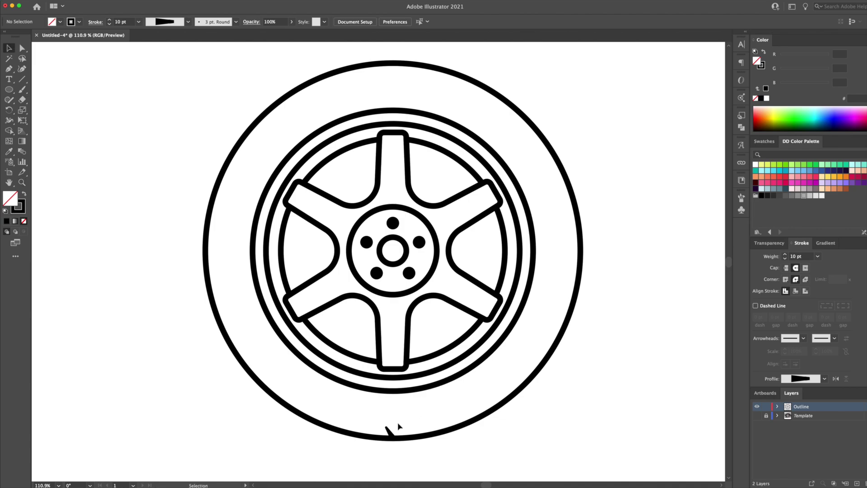
{"action": "left_click", "coordinate": [390, 433]}
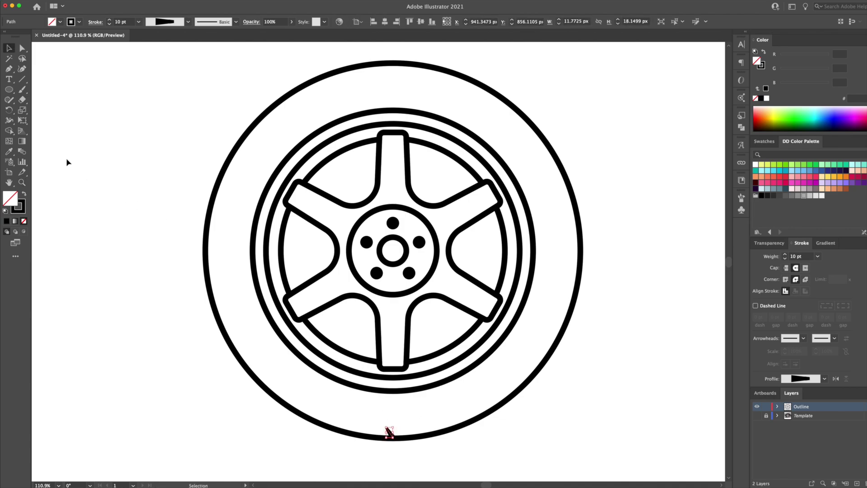
{"action": "left_click", "coordinate": [8, 110]}
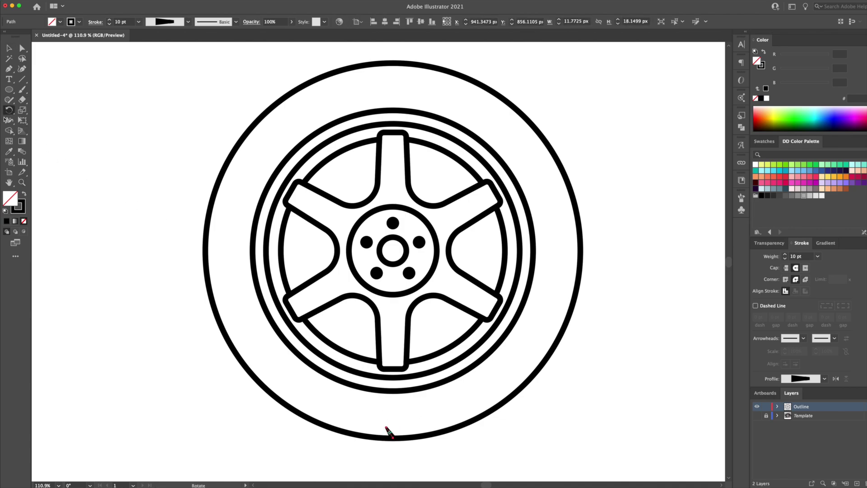
{"action": "left_click", "coordinate": [393, 250], "text": "alt"}
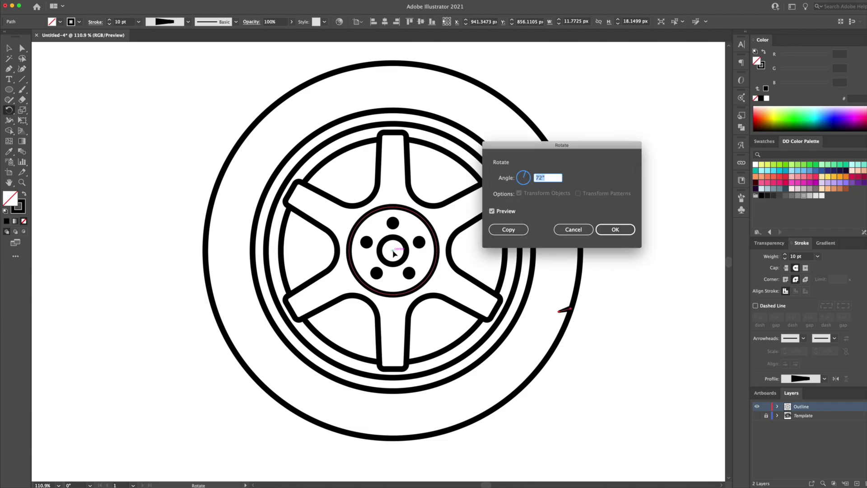
{"action": "left_click", "coordinate": [542, 178]}
{"action": "type", "text": "10"}
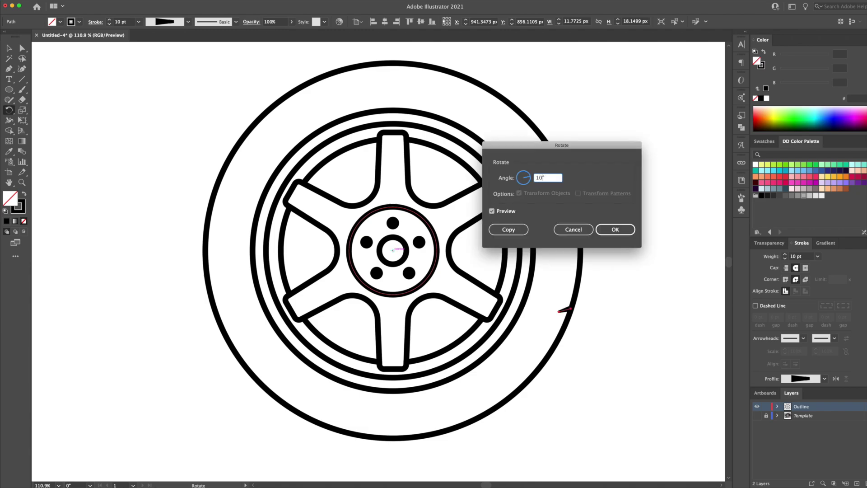
{"action": "left_click", "coordinate": [509, 229]}
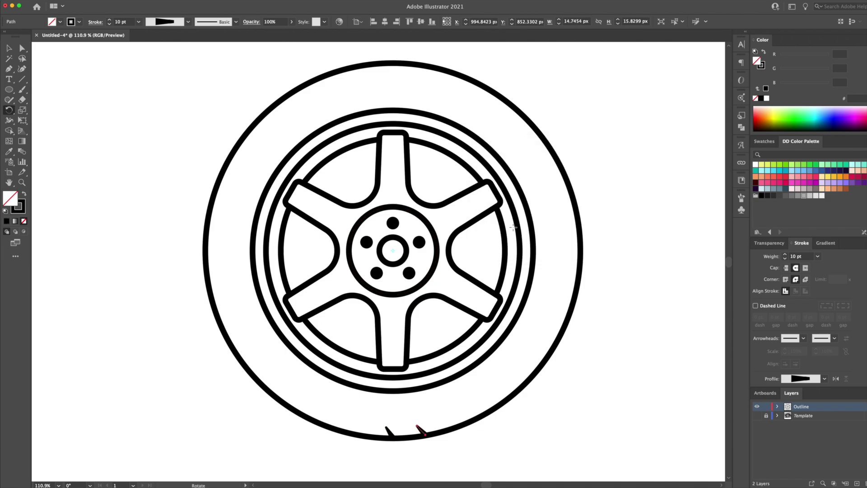
- Repeat the 10° copies all around the tire, then select and shift the ticks
{"action": "key", "text": "super+d"}
{"action": "key", "text": "super+d"}
{"action": "key", "text": "super+d"}
{"action": "key", "text": "super+d"}
{"action": "key", "text": "super+d"}
{"action": "key", "text": "super+d"}
{"action": "key", "text": "super+d"}
{"action": "key", "text": "super+d"}
{"action": "key", "text": "super+d"}
{"action": "key", "text": "super+d"}
{"action": "key", "text": "super+d"}
{"action": "key", "text": "super+d"}
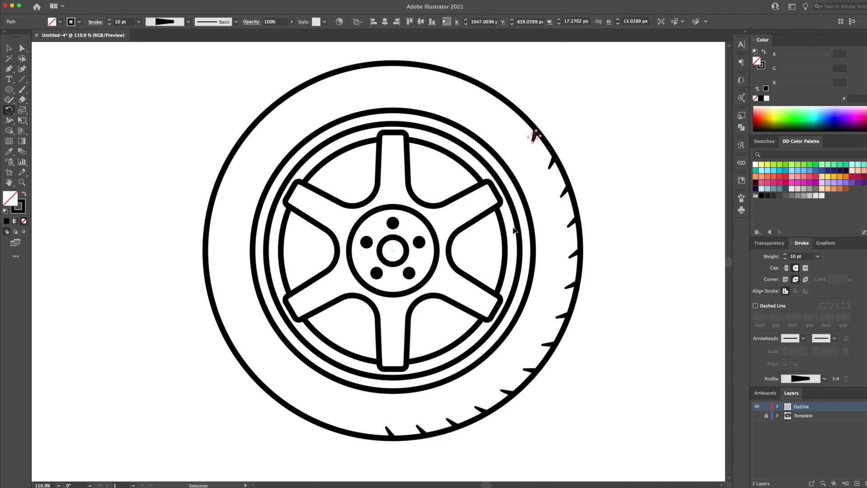
{"action": "key", "text": "super+d"}
{"action": "key", "text": "super+d"}
{"action": "key", "text": "super+d"}
{"action": "key", "text": "super+d"}
{"action": "key", "text": "super+d"}
{"action": "key", "text": "super+d"}
{"action": "key", "text": "super+d"}
{"action": "key", "text": "super+d"}
{"action": "key", "text": "super+d"}
{"action": "key", "text": "super+d"}
{"action": "key", "text": "super+d"}
{"action": "key", "text": "super+d"}
{"action": "key", "text": "super+d"}
{"action": "key", "text": "super+d"}
{"action": "key", "text": "super+d"}
{"action": "key", "text": "super+d"}
{"action": "key", "text": "super+d"}
{"action": "key", "text": "super+d"}
{"action": "key", "text": "super+d"}
{"action": "key", "text": "super+d"}
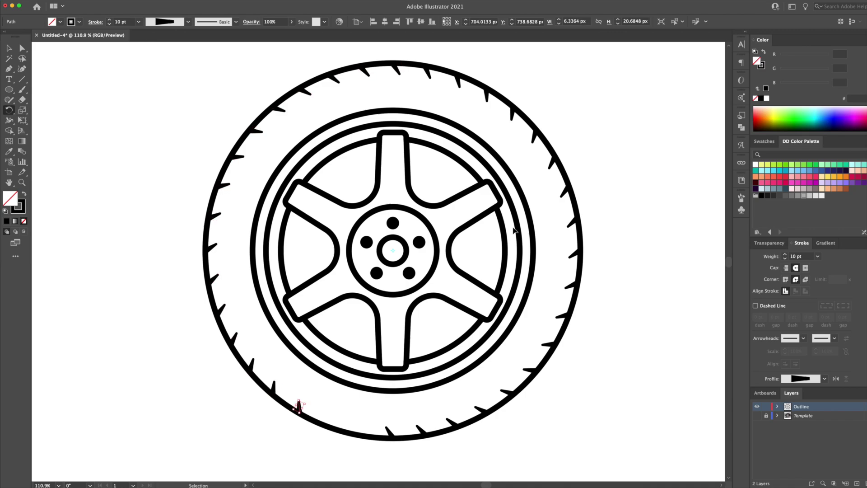
{"action": "key", "text": "super+d"}
{"action": "key", "text": "super+d"}
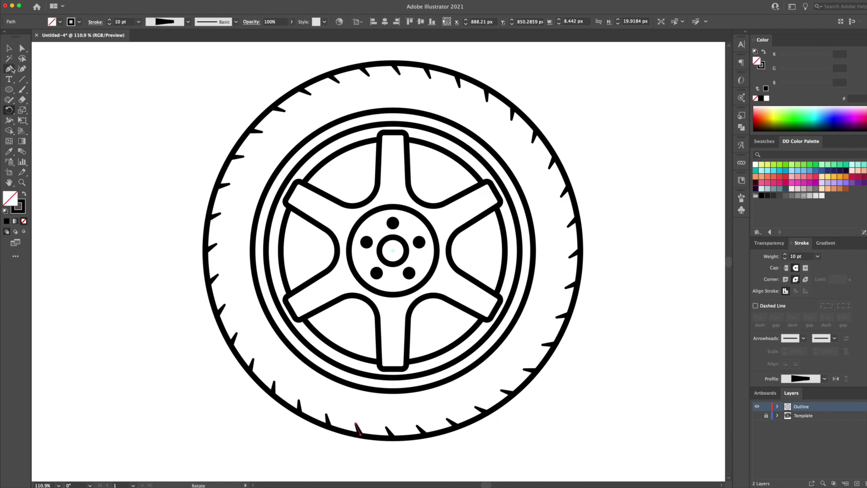
{"action": "key", "text": "v"}
{"action": "scroll", "coordinate": [166, 120], "scroll_direction": "up", "scroll_amount": 1}
{"action": "key", "text": "super+a"}
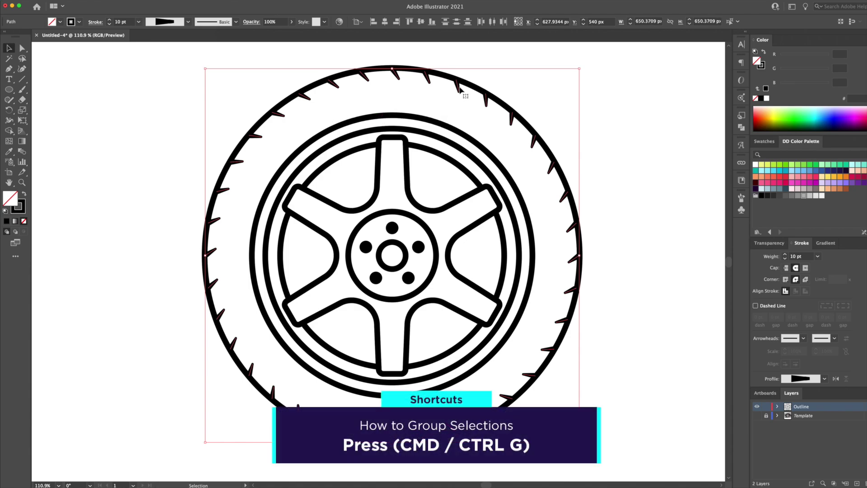
{"action": "left_click_drag", "start_coordinate": [461, 90], "coordinate": [388, 90]}
- Undo the tick move and group all the tread ticks together
{"action": "key", "text": "super+z"}
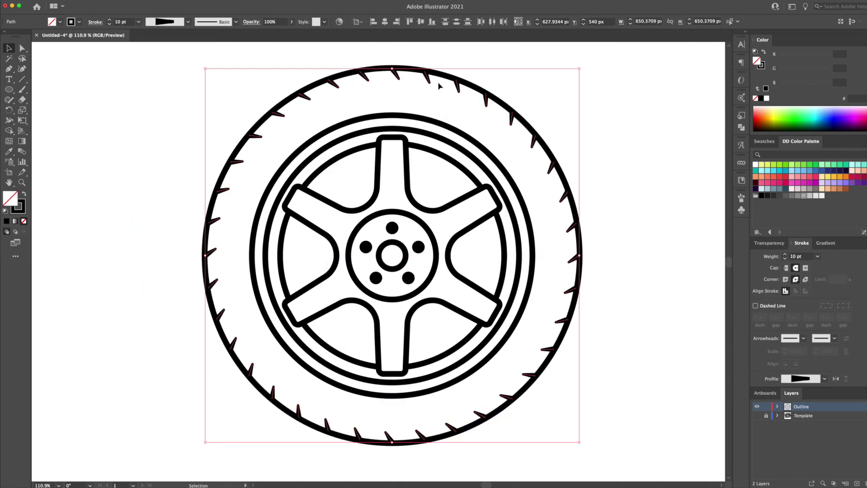
{"action": "right_click", "coordinate": [455, 83]}
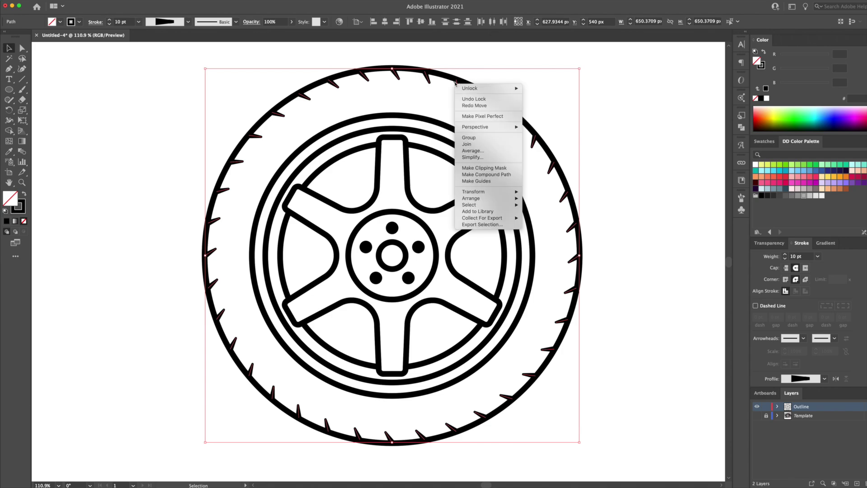
{"action": "left_click", "coordinate": [471, 138]}
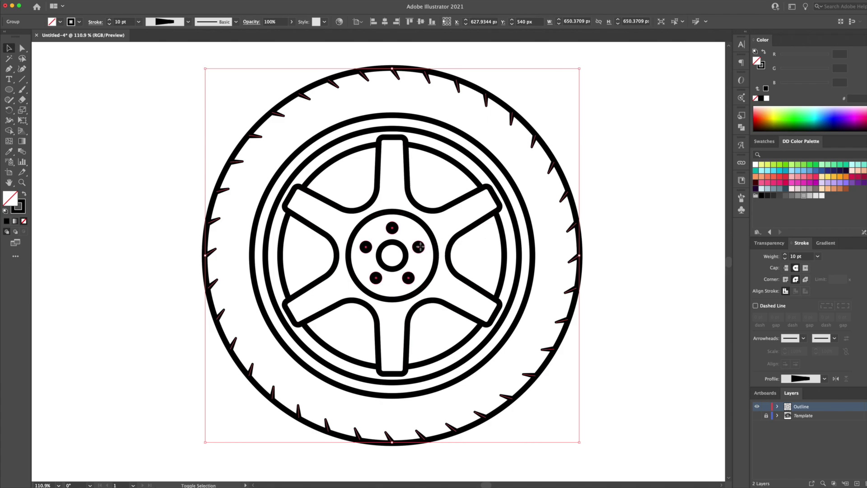
- Lock the tick group, five lug-nut holes and hub centre ring, then select remaining artwork
{"action": "left_click", "coordinate": [420, 247], "text": "shift"}
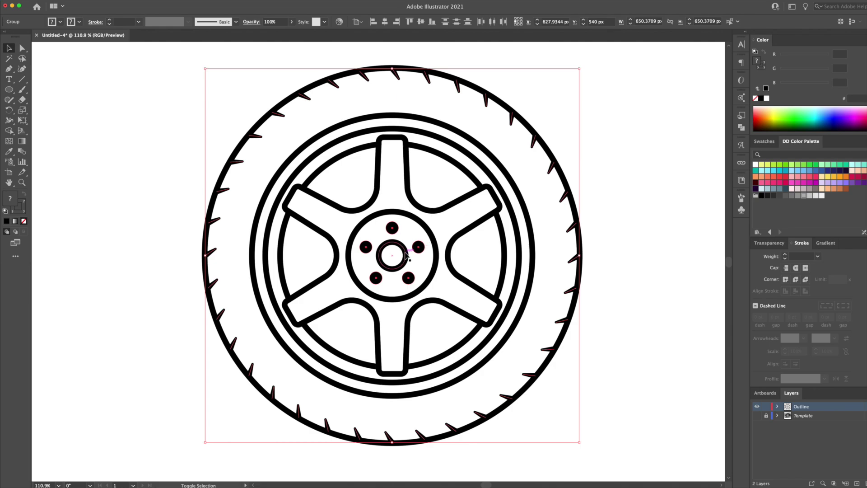
{"action": "left_click", "coordinate": [406, 255], "text": "shift"}
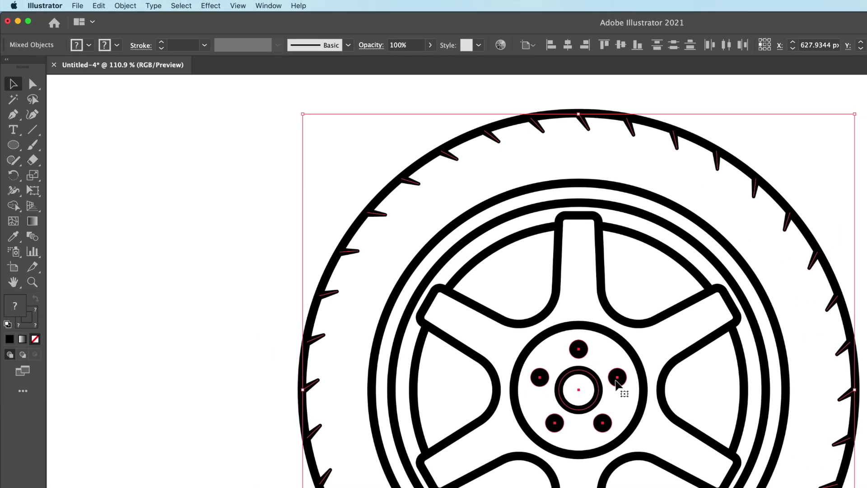
{"action": "left_click", "coordinate": [126, 6]}
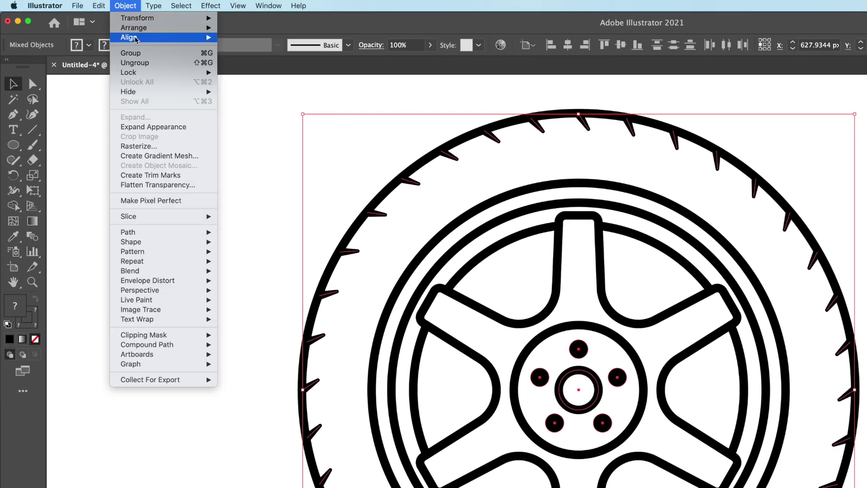
{"action": "mouse_move", "coordinate": [194, 73]}
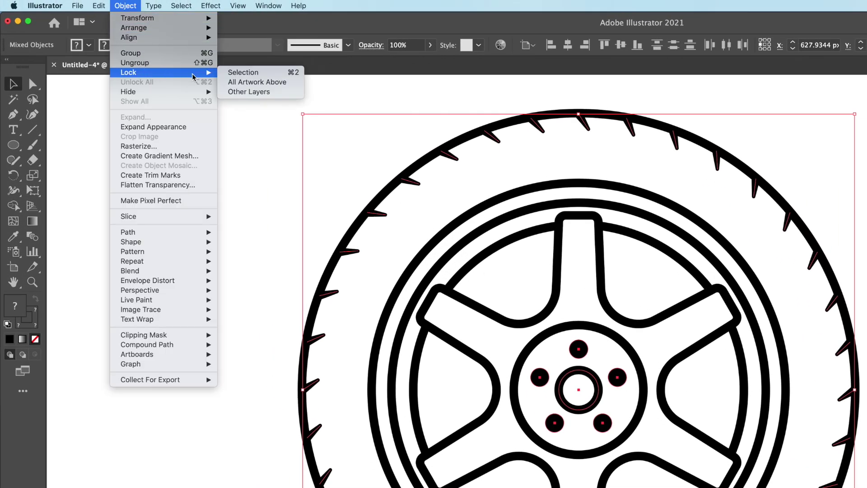
{"action": "left_click", "coordinate": [240, 73]}
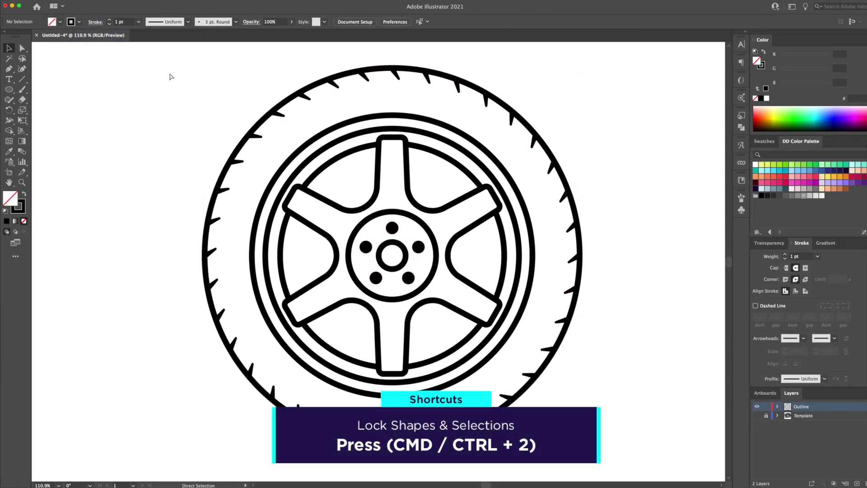
{"action": "key", "text": "ctrl+alt+2"}
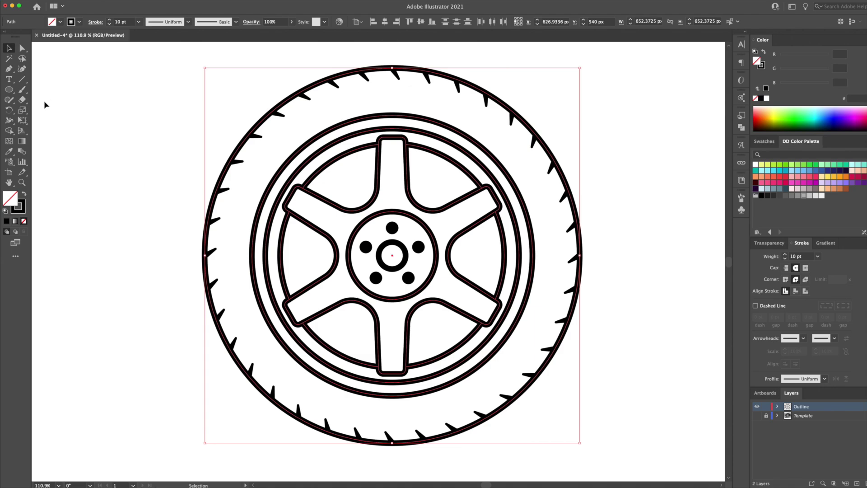
- Use Shape Builder to make the outer, middle and inner rim bands, spoke star and hub into shapes
{"action": "left_click", "coordinate": [10, 131]}
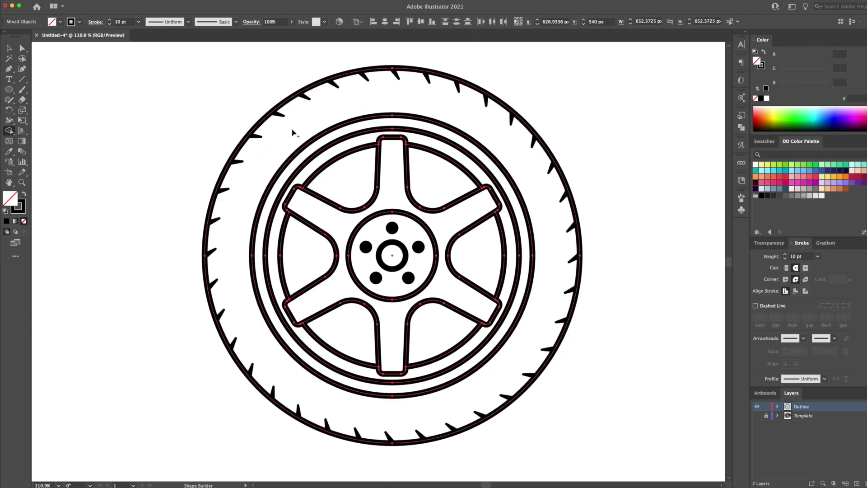
{"action": "left_click", "coordinate": [292, 133]}
{"action": "left_click", "coordinate": [320, 148]}
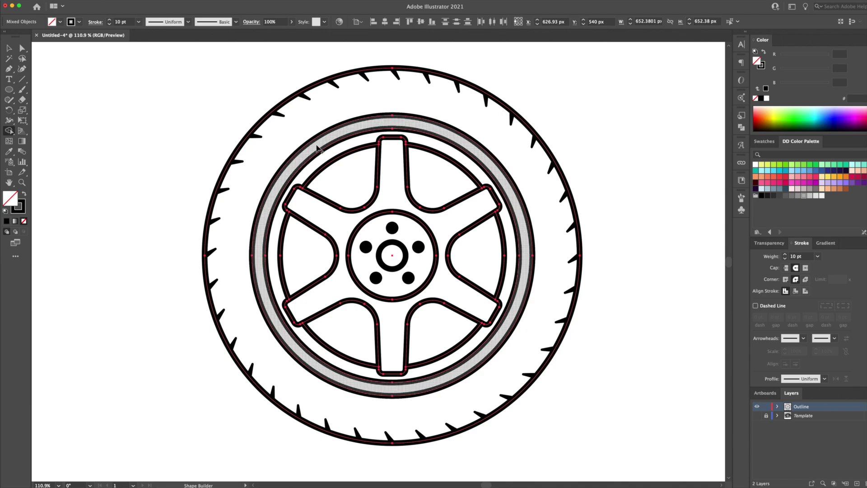
{"action": "left_click", "coordinate": [330, 159]}
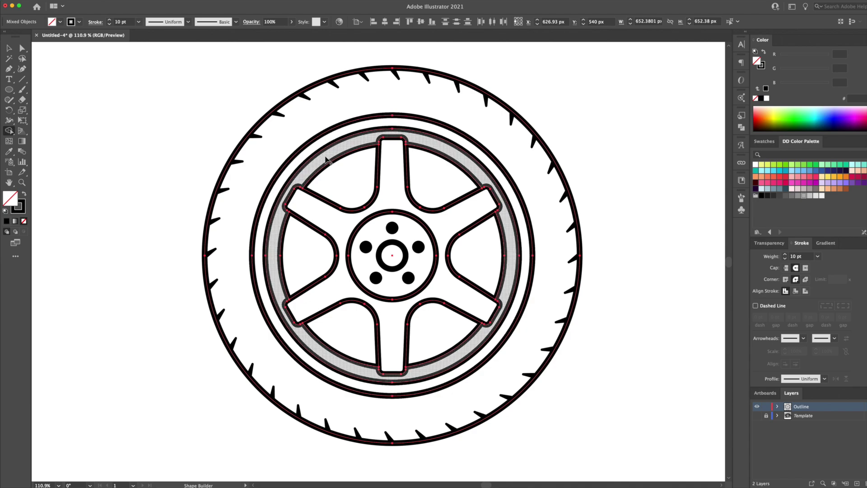
{"action": "left_click", "coordinate": [389, 170]}
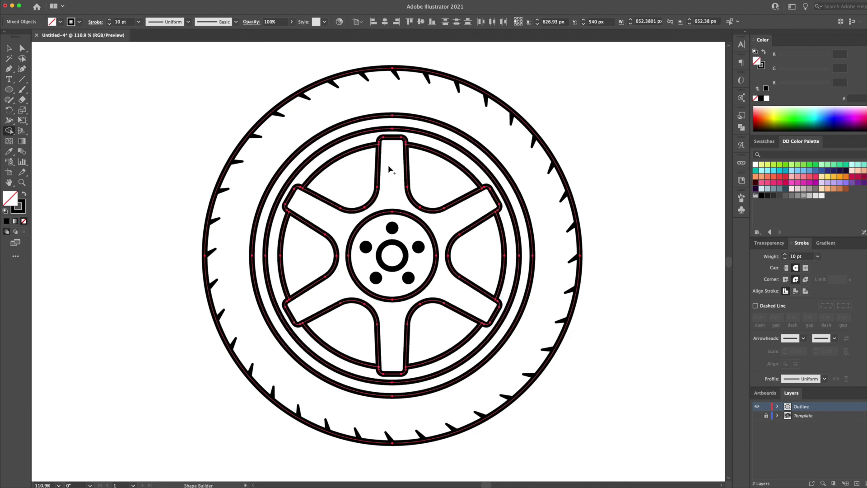
{"action": "left_click", "coordinate": [404, 228]}
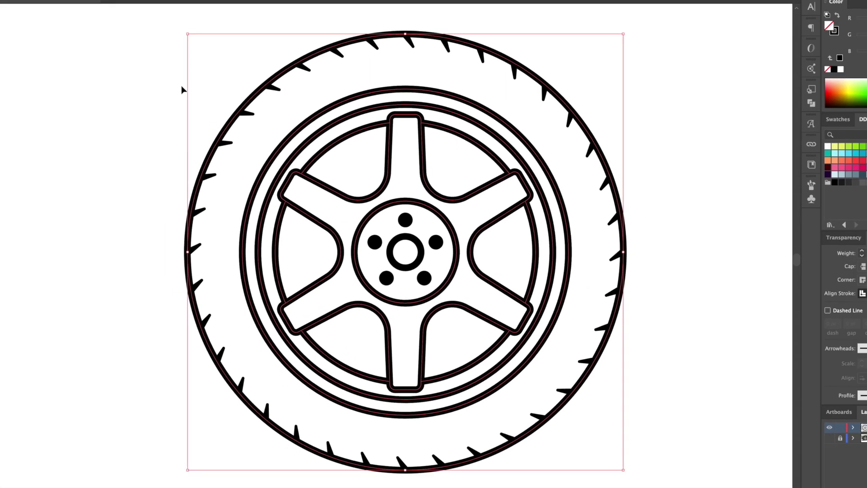
{"action": "left_click", "coordinate": [145, 35]}
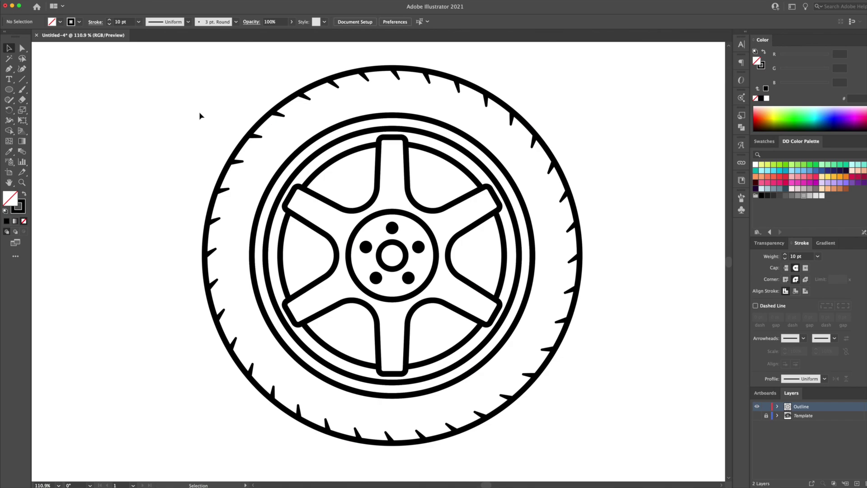
{"action": "key", "text": "z"}
{"action": "left_click_drag", "start_coordinate": [425, 183], "coordinate": [403, 147]}
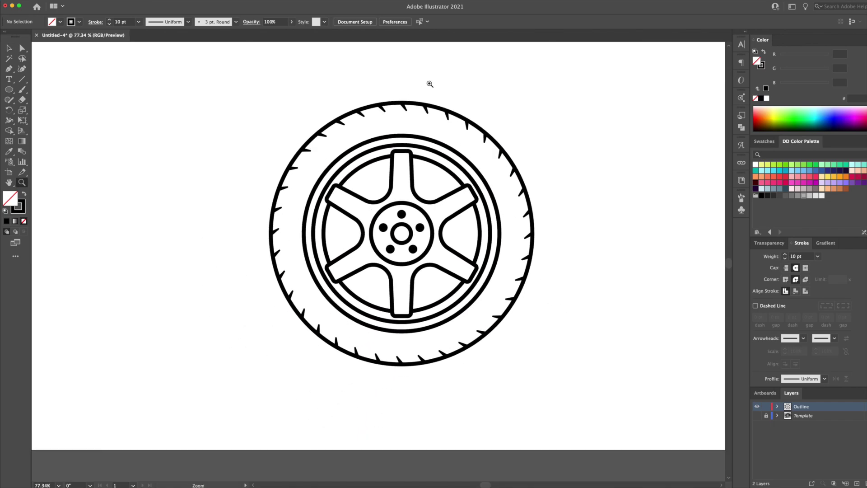
{"action": "key", "text": "v"}
{"action": "left_click_drag", "start_coordinate": [459, 116], "coordinate": [175, 111]}
{"action": "left_click_drag", "start_coordinate": [361, 147], "coordinate": [600, 147]}
{"action": "left_click_drag", "start_coordinate": [444, 156], "coordinate": [444, 323]}
{"action": "left_click_drag", "start_coordinate": [463, 262], "coordinate": [494, 142]}
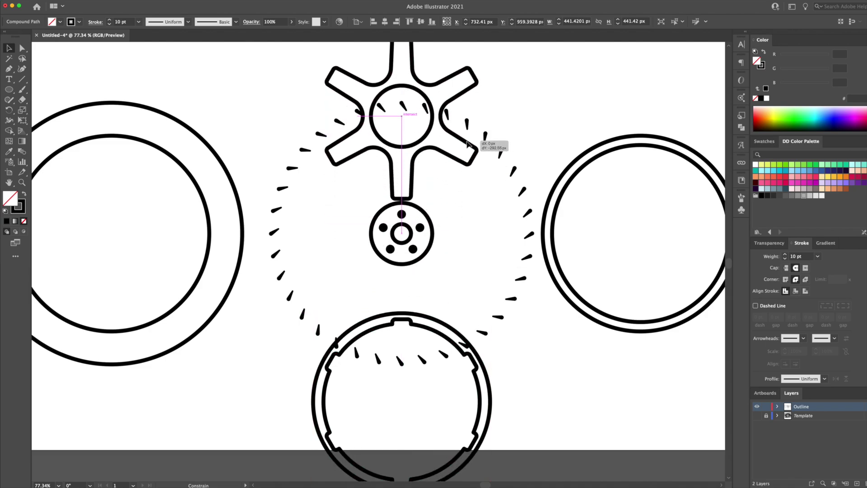
{"action": "left_click", "coordinate": [537, 124]}
{"action": "left_click_drag", "start_coordinate": [421, 211], "coordinate": [422, 251]}
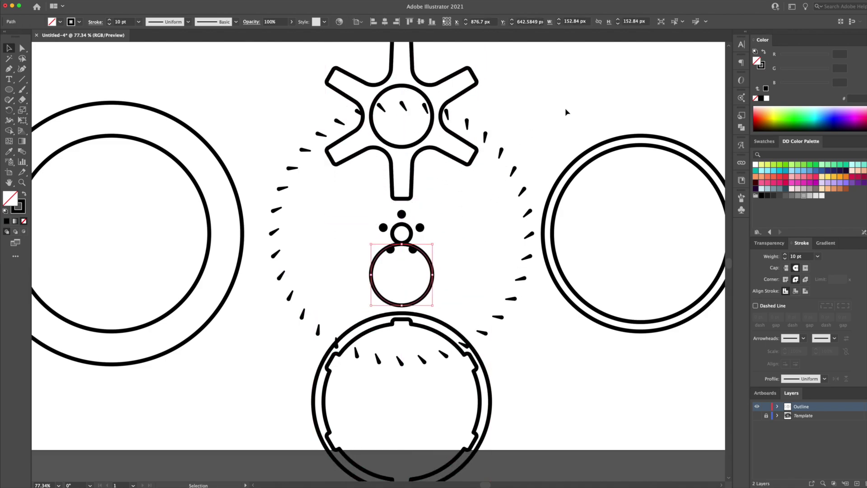
{"action": "key", "text": "super+z"}
{"action": "key", "text": "super+z"}
{"action": "key", "text": "super+z"}
{"action": "key", "text": "super+z"}
{"action": "key", "text": "super+z"}
{"action": "key", "text": "super+z"}
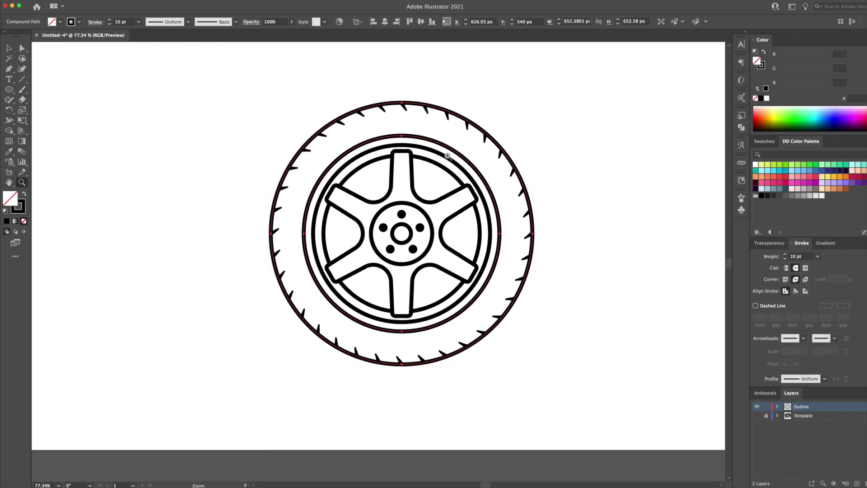
- Zoom in to frame the reassembled wheel and clear the selection
{"action": "key", "text": "z"}
{"action": "left_click", "coordinate": [487, 148]}
{"action": "left_click_drag", "start_coordinate": [488, 148], "coordinate": [484, 147]}
{"action": "key", "text": "v"}
{"action": "left_click", "coordinate": [576, 111]}
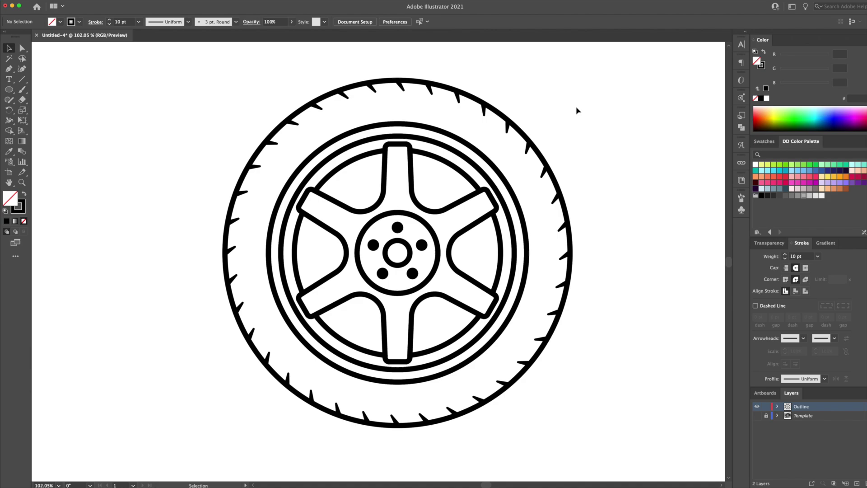
{"action": "key", "text": "super+a"}
{"action": "left_click", "coordinate": [593, 111]}
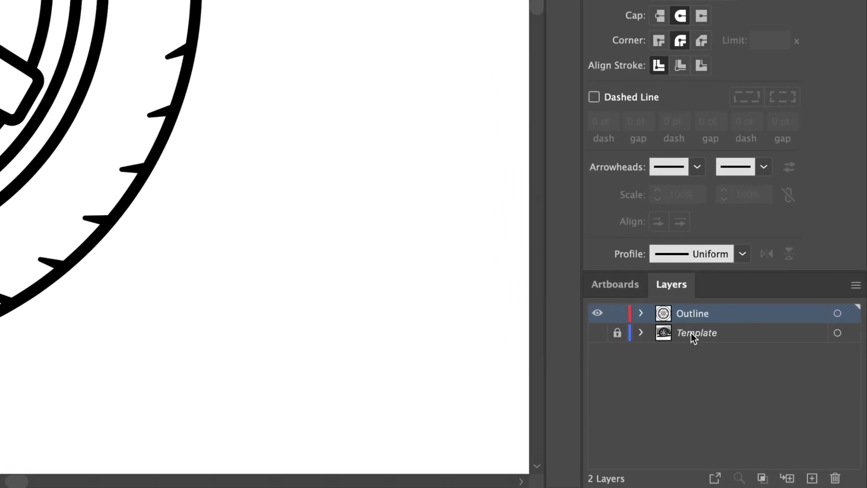
- Create a new layer above Template and name it Color
{"action": "left_click", "coordinate": [801, 416]}
{"action": "left_click", "coordinate": [812, 478]}
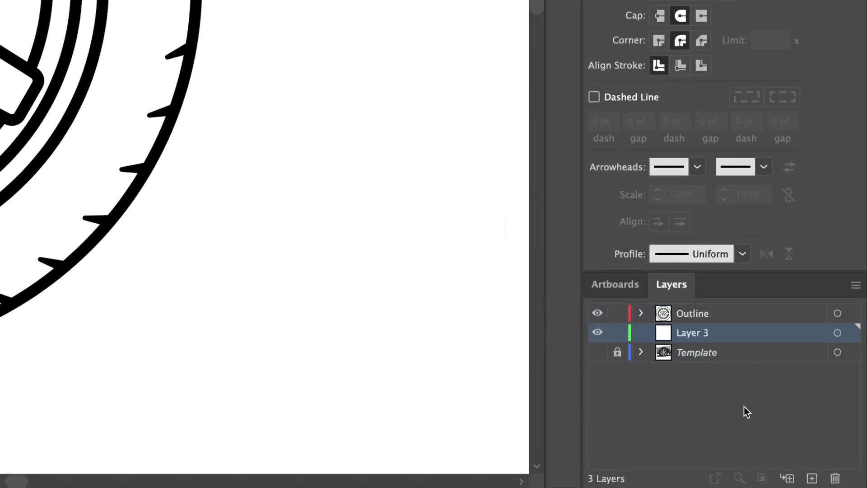
{"action": "double_click", "coordinate": [693, 332]}
{"action": "type", "text": "Col"}
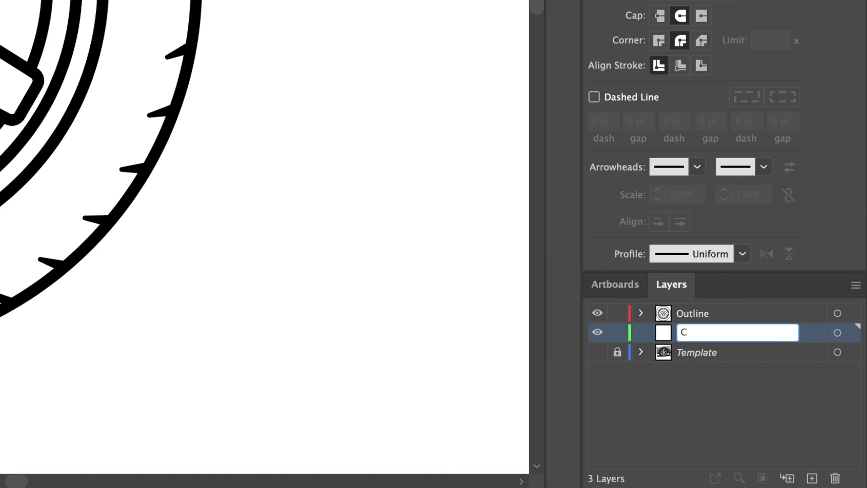
{"action": "type", "text": "or"}
{"action": "key", "text": "Return"}
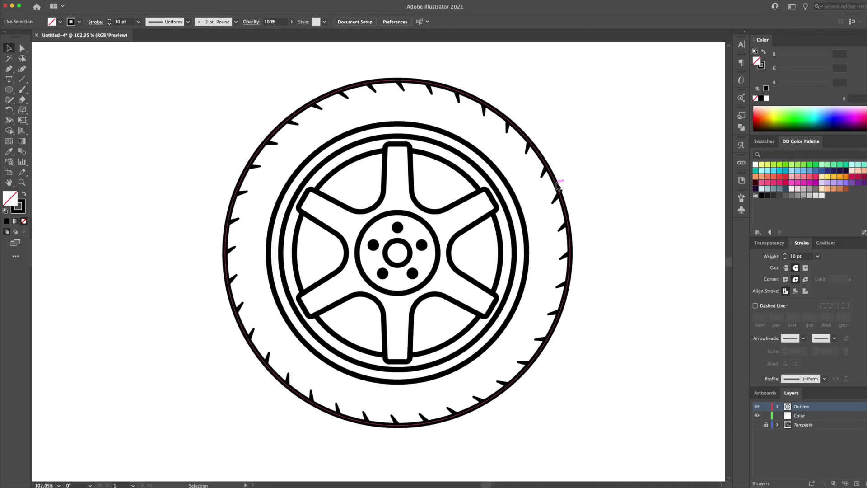
- Move the tire outline onto the Color layer and fill it grey
{"action": "left_click", "coordinate": [557, 185]}
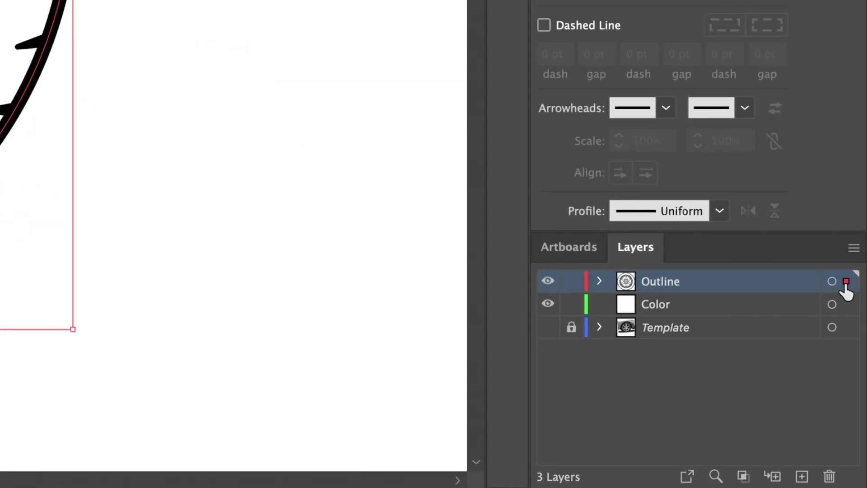
{"action": "left_click_drag", "start_coordinate": [846, 284], "coordinate": [848, 308]}
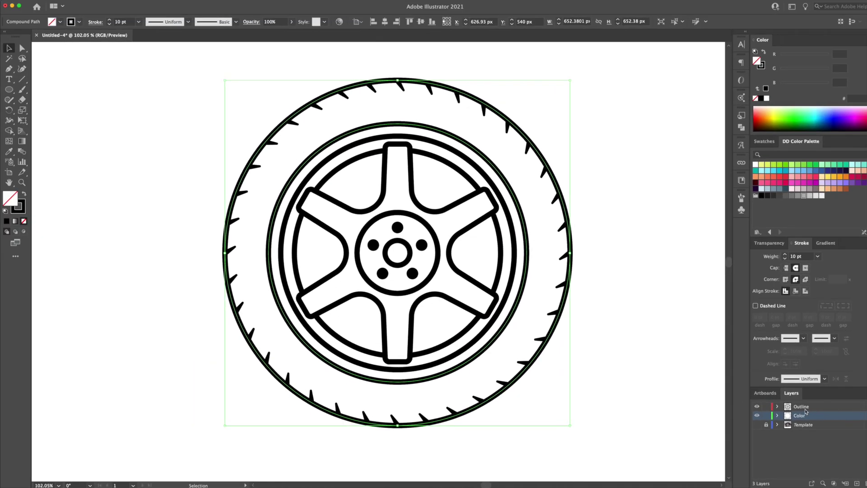
{"action": "left_click", "coordinate": [763, 53]}
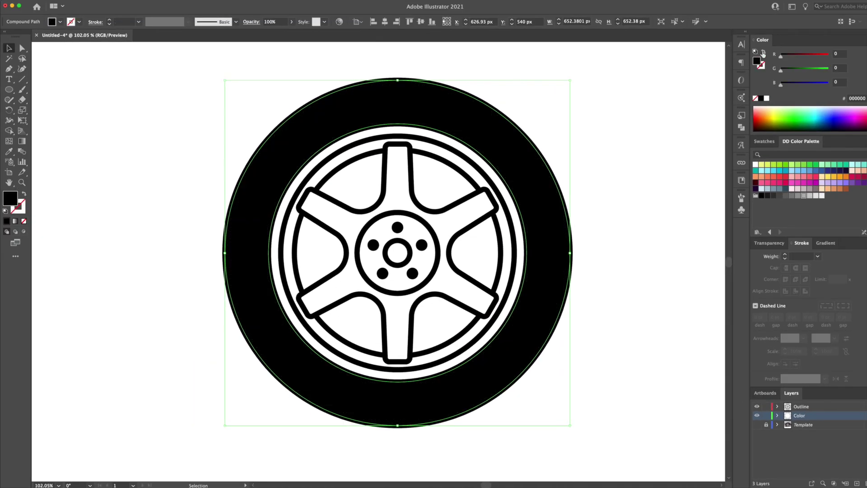
{"action": "left_click", "coordinate": [788, 197]}
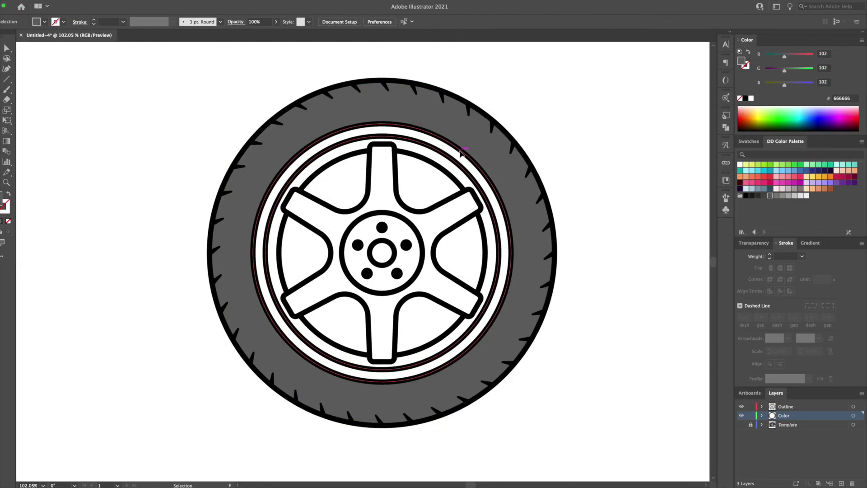
- Move the inner rim outline onto Color and fill it orange FFC239
{"action": "left_click", "coordinate": [461, 152]}
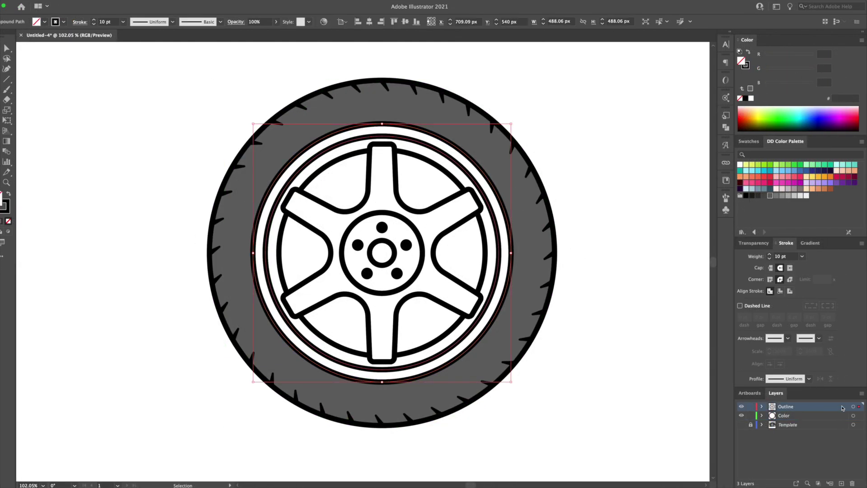
{"action": "left_click_drag", "start_coordinate": [859, 407], "coordinate": [859, 415]}
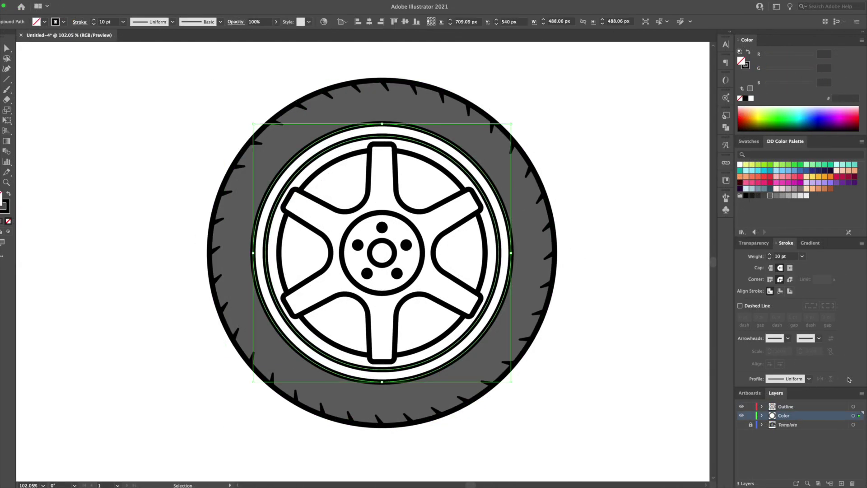
{"action": "left_click", "coordinate": [748, 53]}
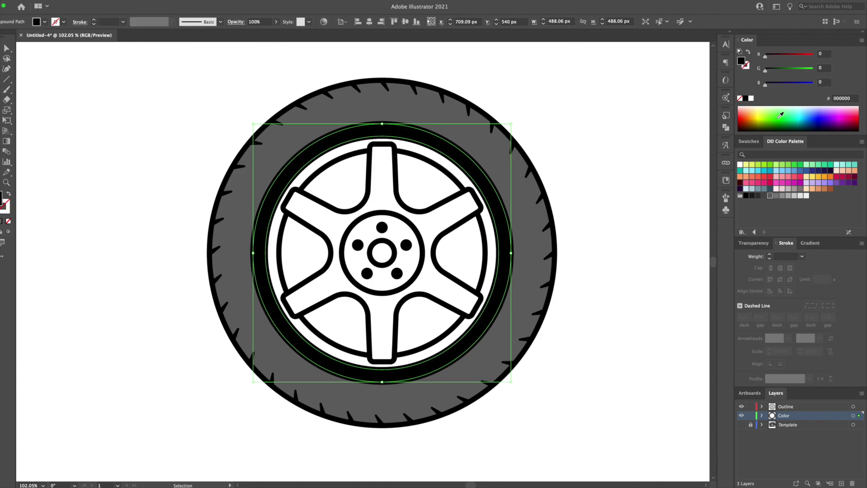
{"action": "left_click", "coordinate": [820, 180]}
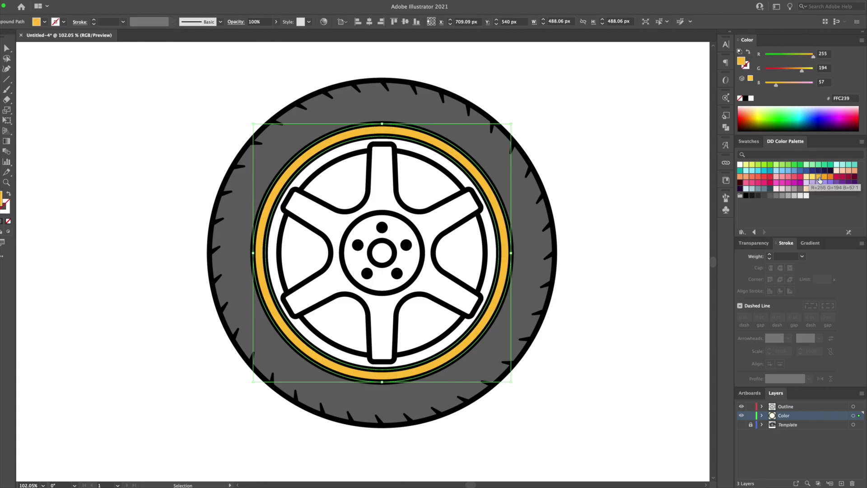
{"action": "left_click", "coordinate": [610, 168]}
- Move the rim and spoke-and-hub outlines onto Color and fill them orange FFC239
{"action": "left_click", "coordinate": [430, 159]}
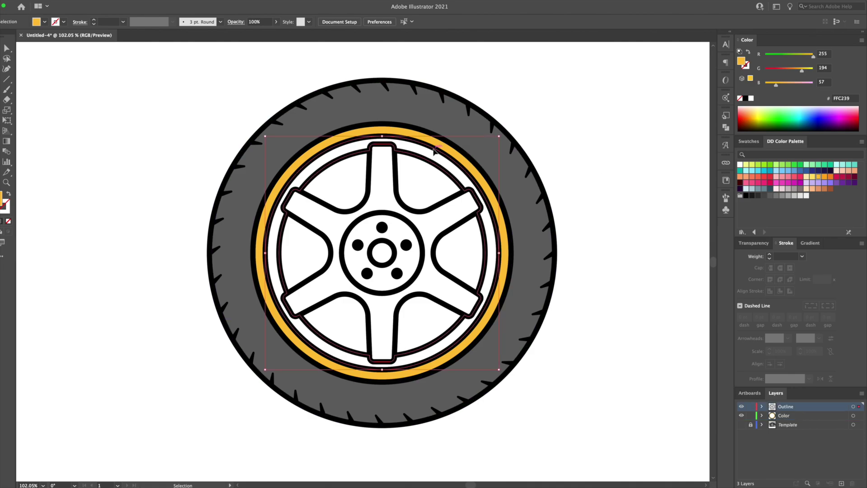
{"action": "left_click", "coordinate": [398, 170], "text": "shift"}
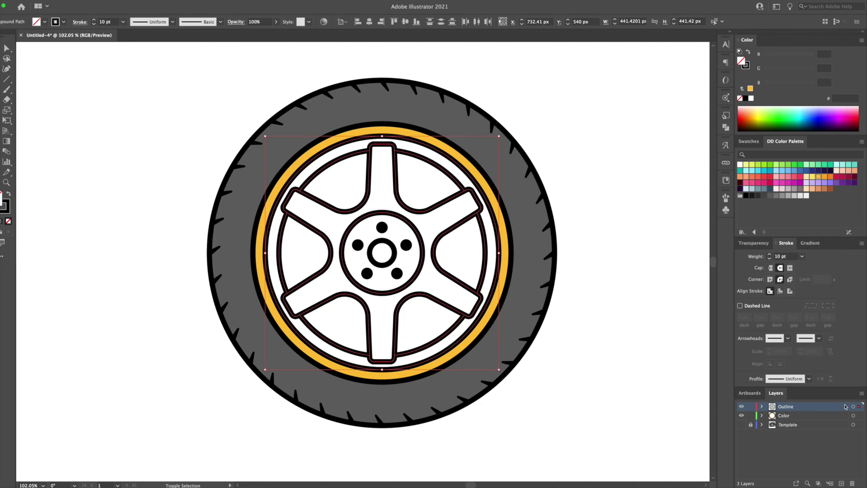
{"action": "left_click_drag", "start_coordinate": [860, 407], "coordinate": [859, 416]}
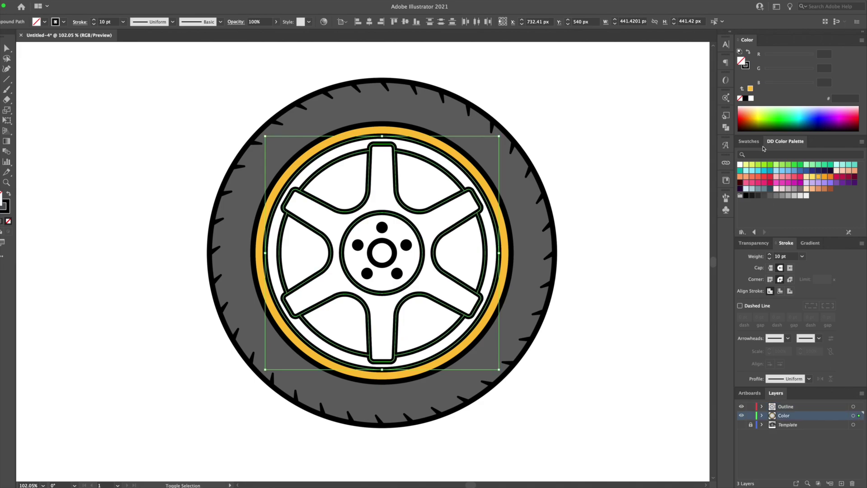
{"action": "left_click", "coordinate": [748, 53]}
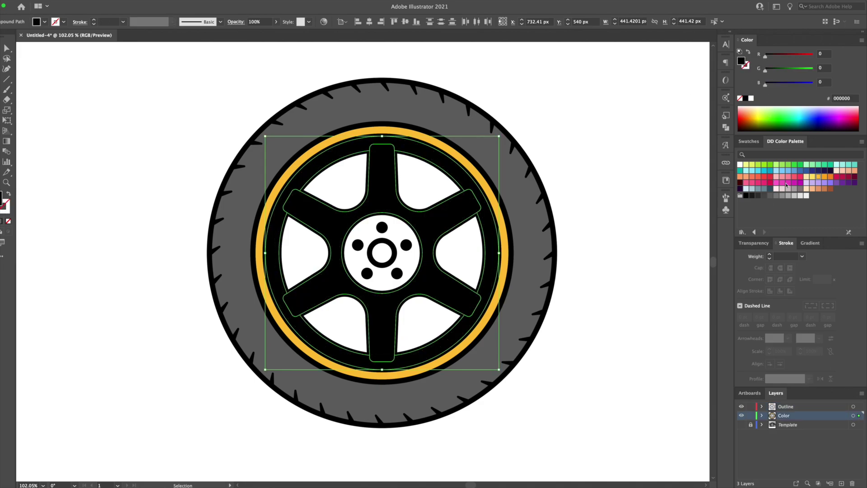
{"action": "left_click", "coordinate": [812, 177]}
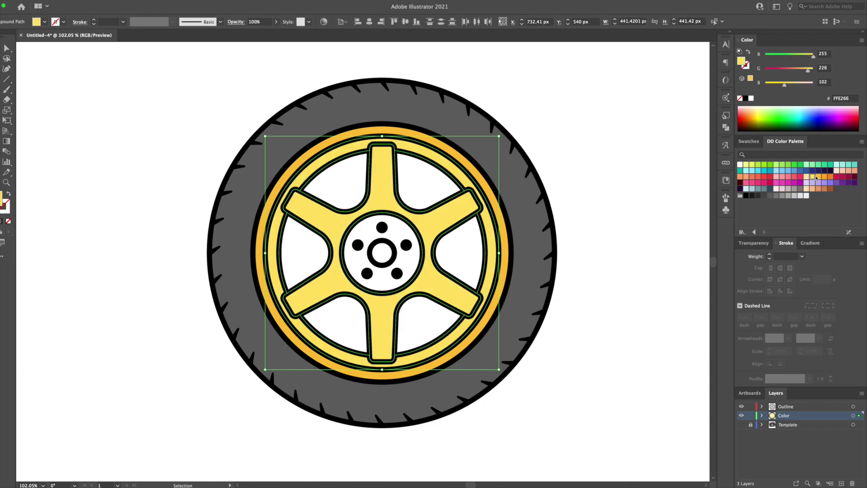
{"action": "left_click", "coordinate": [818, 179]}
{"action": "left_click", "coordinate": [658, 189]}
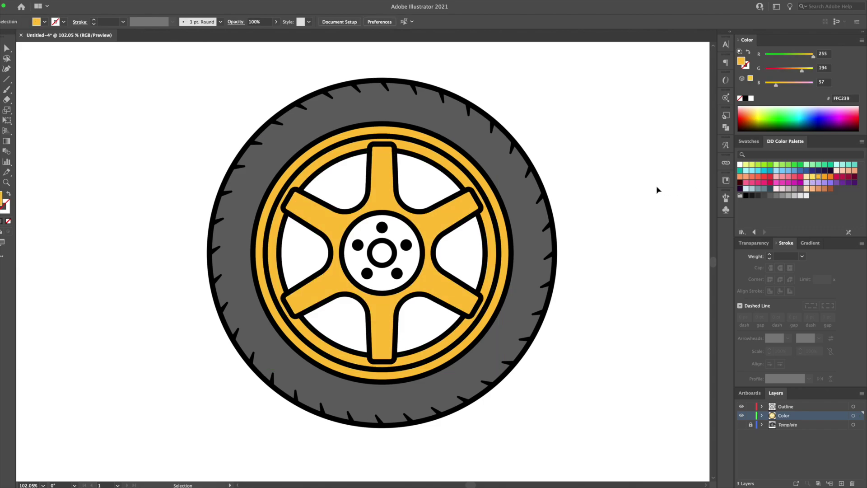
{"action": "left_click", "coordinate": [424, 259]}
- Move the hub circle onto Color and give it the spokes' golden fill with the Eyedropper
{"action": "left_click_drag", "start_coordinate": [860, 408], "coordinate": [860, 416]}
{"action": "left_click", "coordinate": [752, 407]}
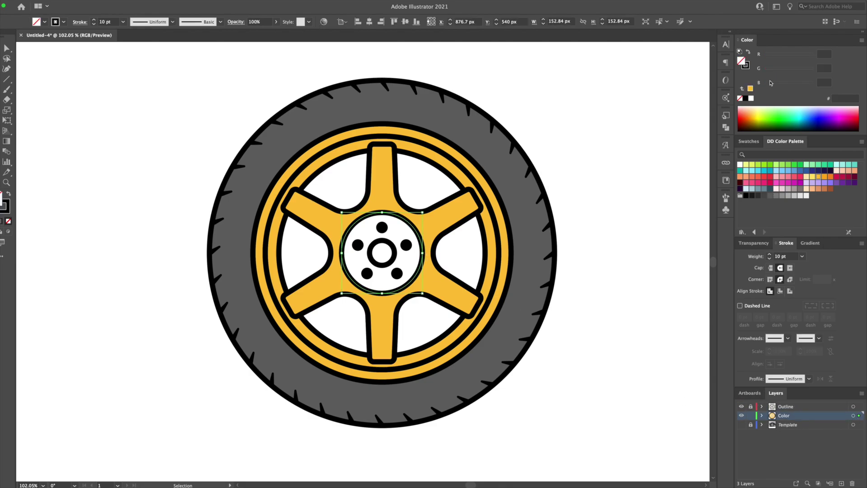
{"action": "left_click", "coordinate": [748, 53]}
{"action": "key", "text": "i"}
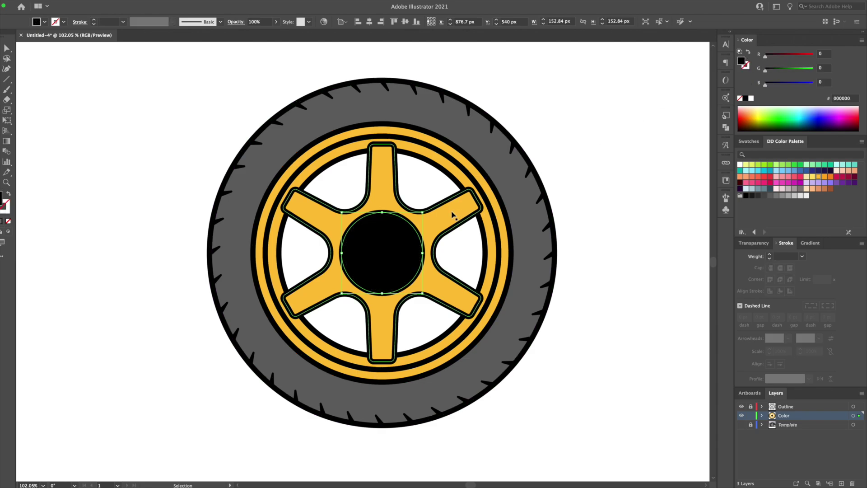
{"action": "left_click", "coordinate": [451, 212]}
{"action": "key", "text": "v"}
{"action": "left_click", "coordinate": [624, 197]}
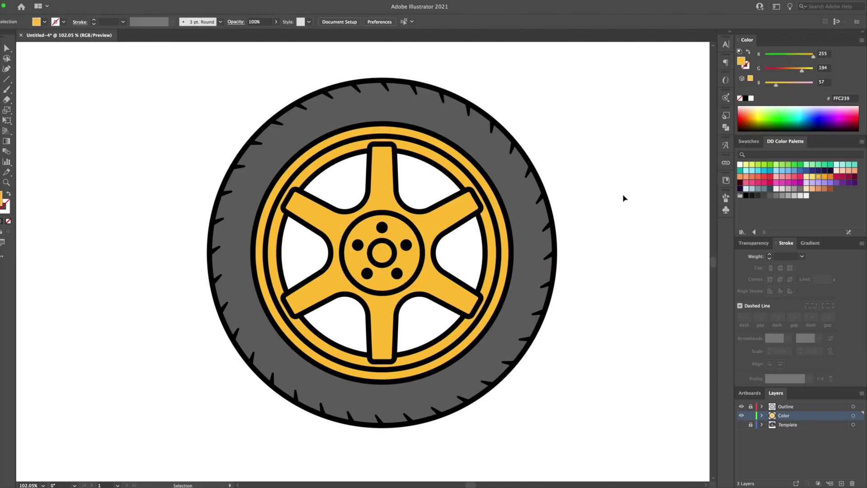
- Move the hub's centre ring onto Color and fill it light grey E6E6E6
{"action": "left_click", "coordinate": [395, 255]}
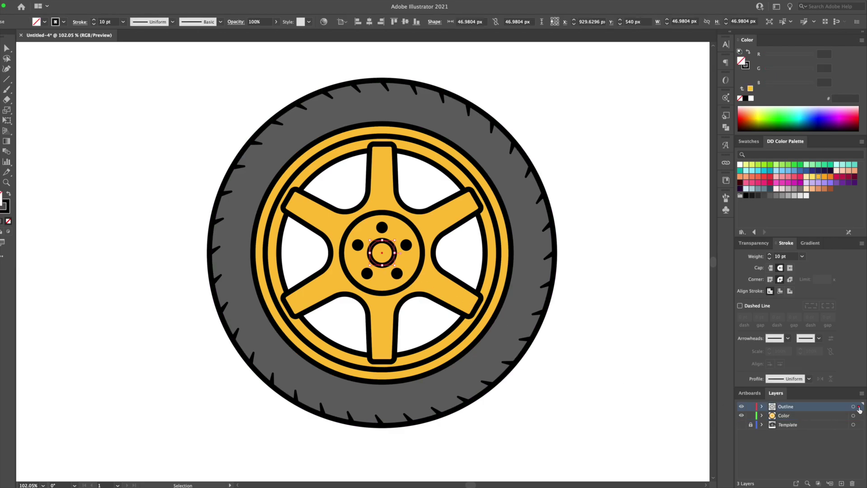
{"action": "left_click_drag", "start_coordinate": [859, 409], "coordinate": [859, 416]}
{"action": "left_click", "coordinate": [751, 407]}
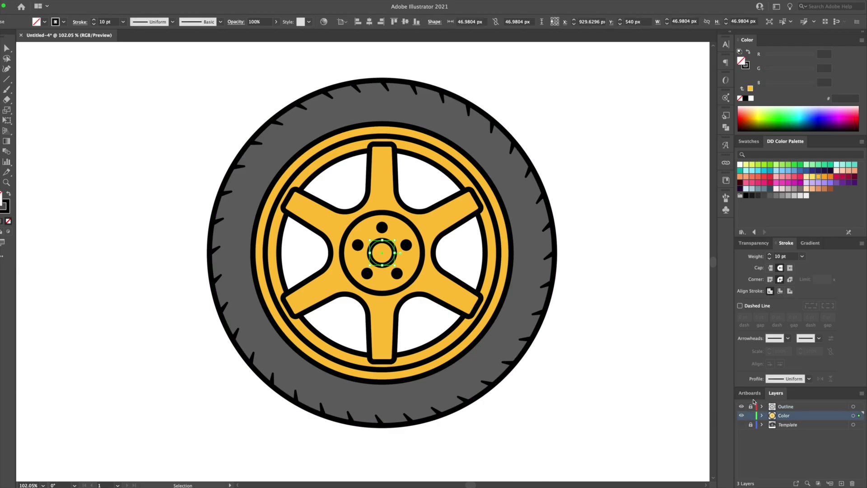
{"action": "left_click", "coordinate": [749, 53]}
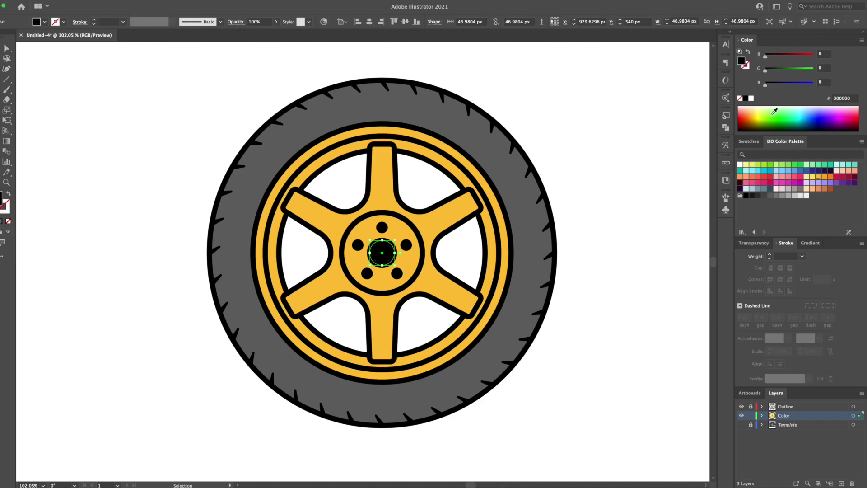
{"action": "left_click", "coordinate": [801, 196]}
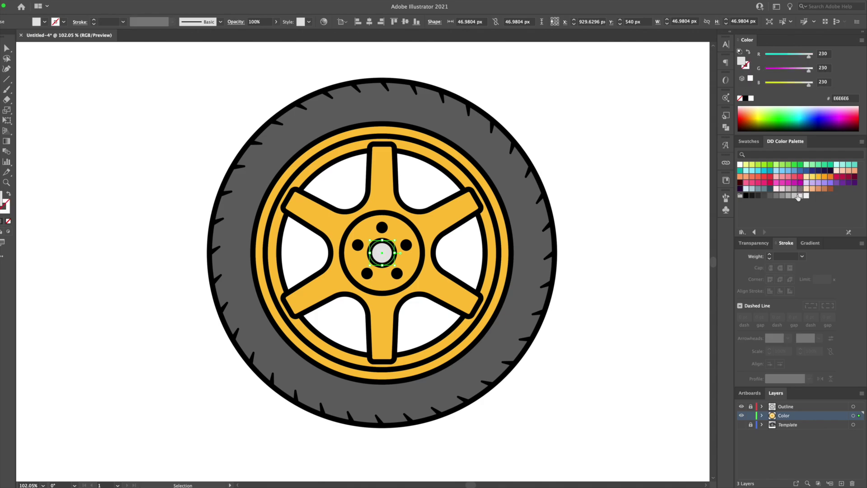
{"action": "left_click", "coordinate": [604, 180]}
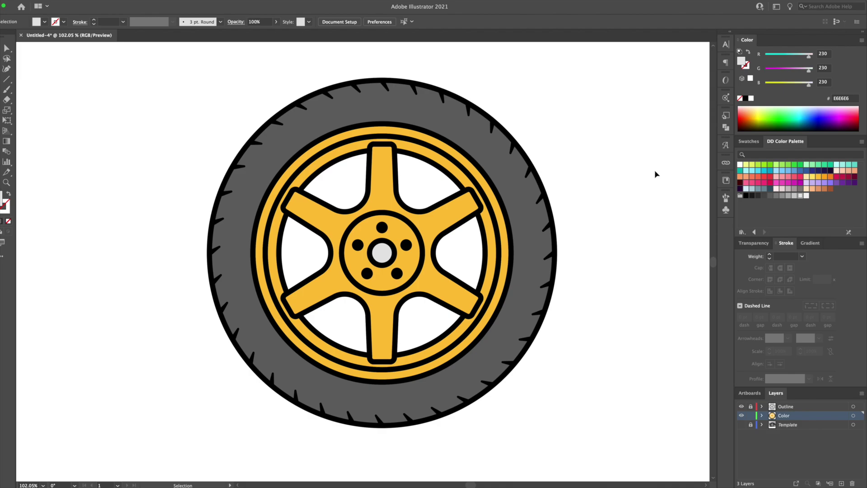
- Add a new layer above Template named Shadow
{"action": "left_click", "coordinate": [791, 425]}
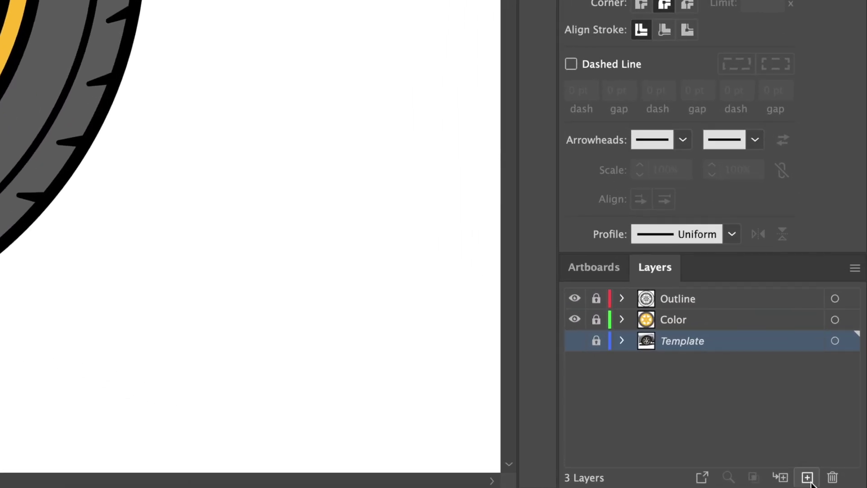
{"action": "left_click", "coordinate": [841, 483]}
{"action": "double_click", "coordinate": [672, 341]}
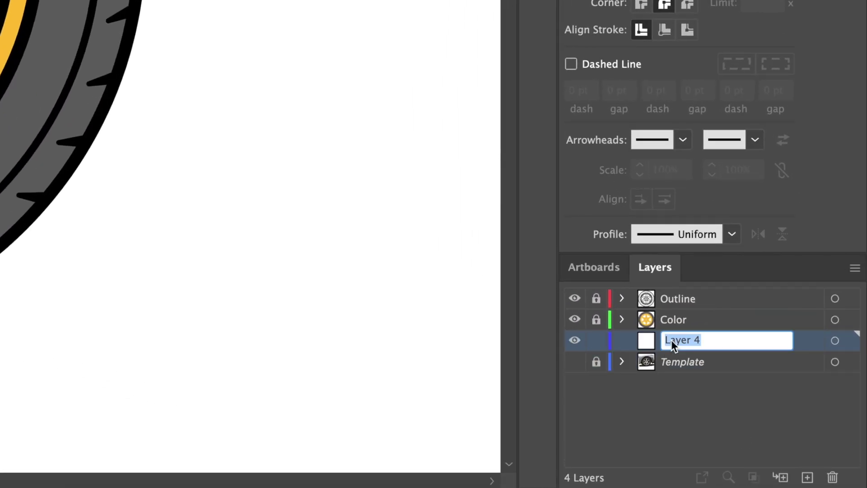
{"action": "type", "text": "Shadow"}
{"action": "key", "text": "Return"}
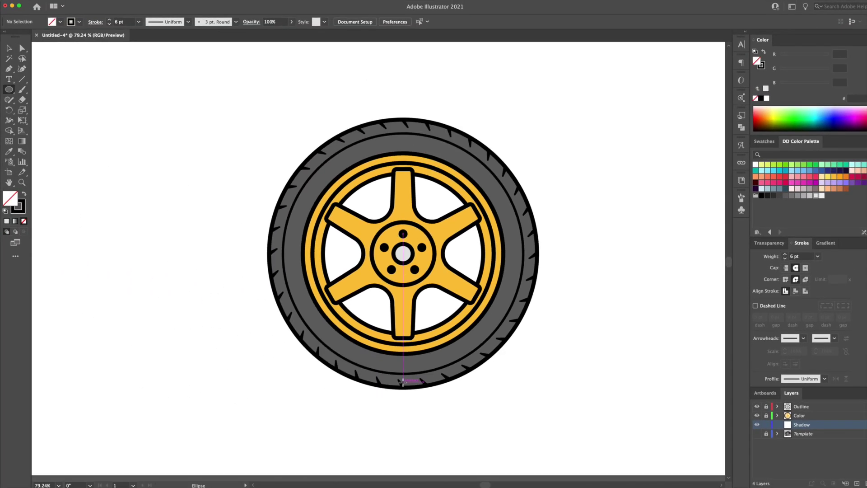
- Draw a wide flat ellipse under the tire filled light grey CCCCCC with no stroke
{"action": "mouse_move", "coordinate": [403, 381]}
{"action": "left_mouse_down"}
{"action": "mouse_move", "coordinate": [561, 398]}
{"action": "mouse_move", "coordinate": [531, 395]}
{"action": "left_mouse_up"}
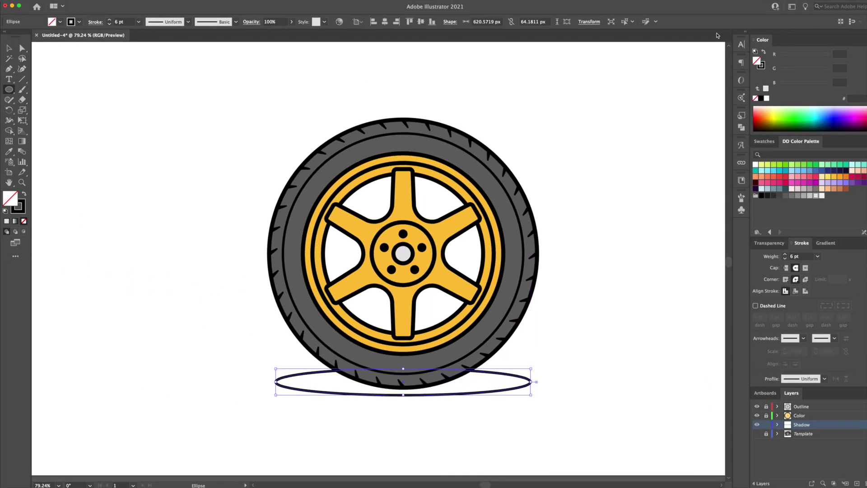
{"action": "left_click", "coordinate": [764, 52]}
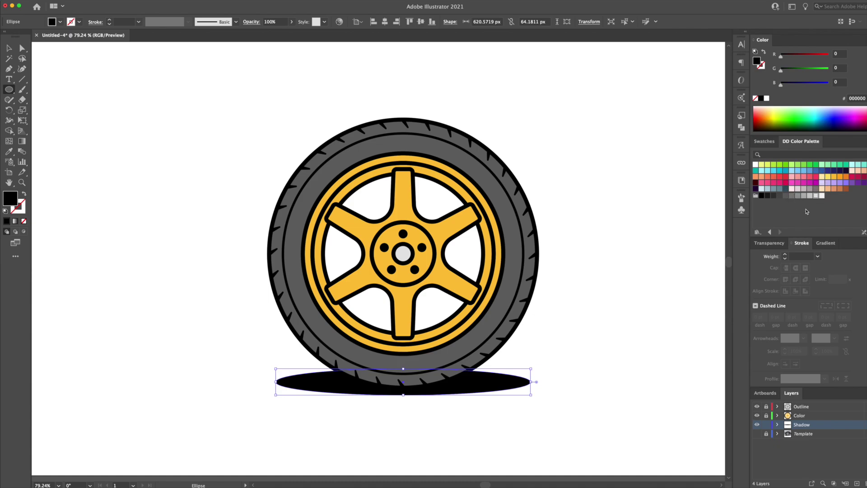
{"action": "left_click", "coordinate": [787, 197]}
{"action": "left_click", "coordinate": [810, 195]}
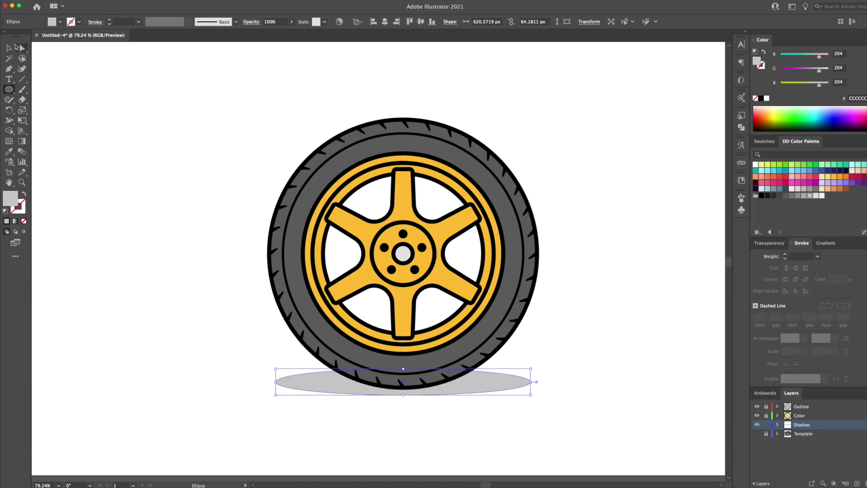
{"action": "key", "text": "v"}
{"action": "left_click", "coordinate": [133, 60]}
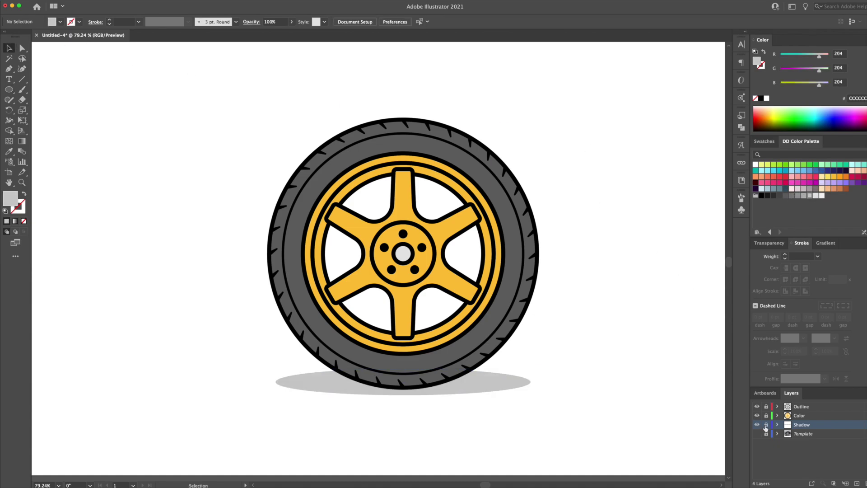
- Lock the Shadow layer, unlock Color, and fill the tire dark grey 333333
{"action": "left_click", "coordinate": [766, 425]}
{"action": "left_click", "coordinate": [766, 415]}
{"action": "left_click", "coordinate": [527, 325]}
{"action": "left_click", "coordinate": [773, 196]}
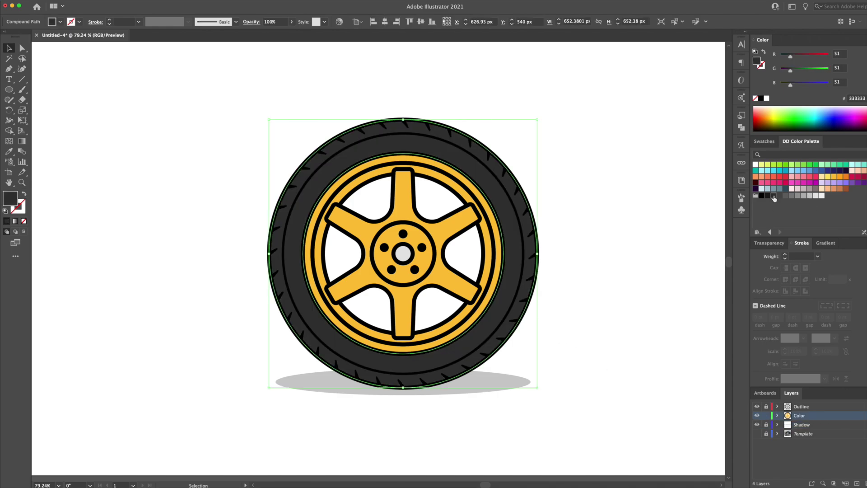
{"action": "left_click", "coordinate": [622, 209]}
- Paste a copy of the outer tire shape in front and nudge it 20 px right and down
{"action": "scroll", "coordinate": [645, 181], "scroll_direction": "up", "scroll_amount": 3}
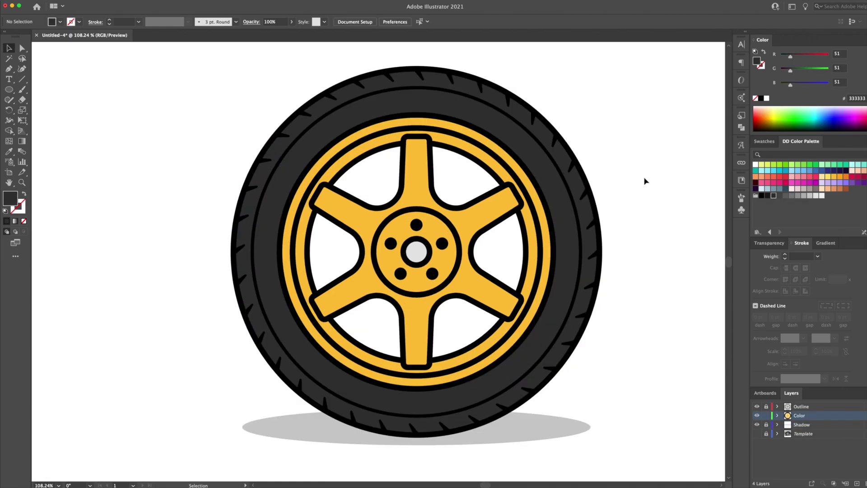
{"action": "left_click", "coordinate": [573, 251]}
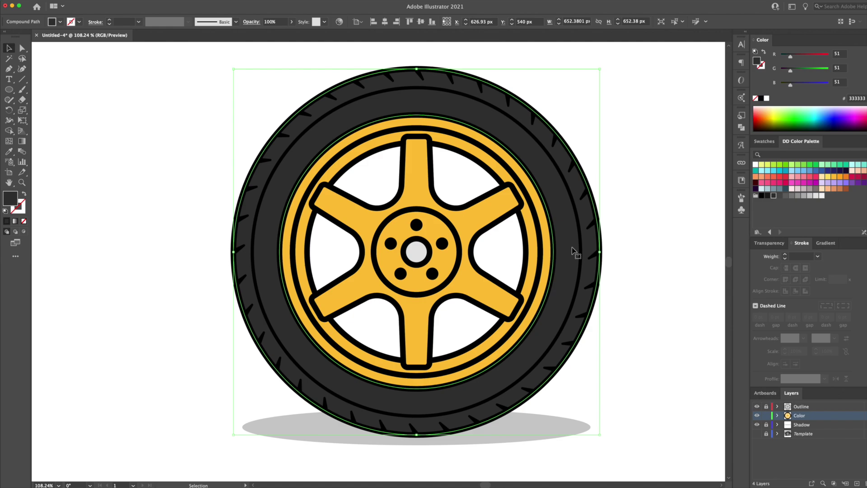
{"action": "left_click", "coordinate": [660, 236]}
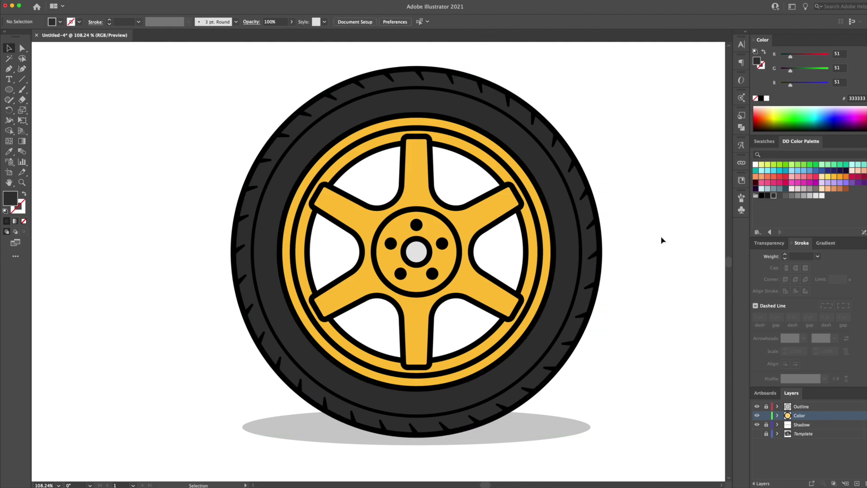
{"action": "left_click", "coordinate": [568, 247]}
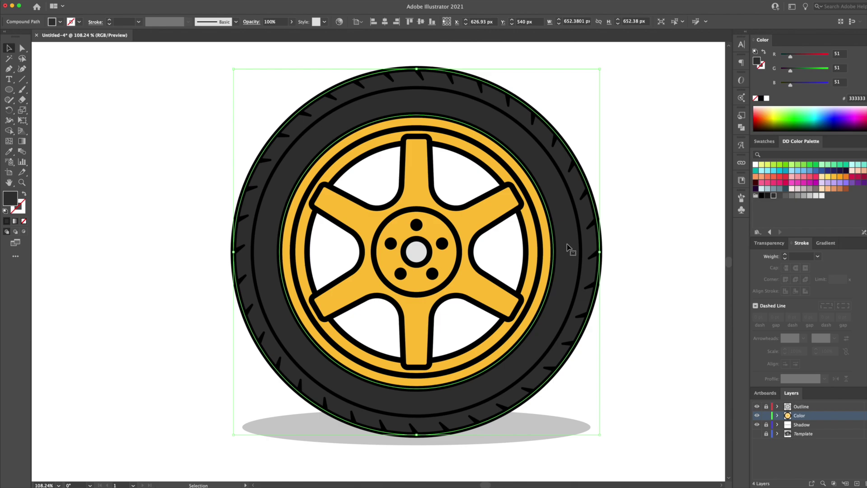
{"action": "key", "text": "a"}
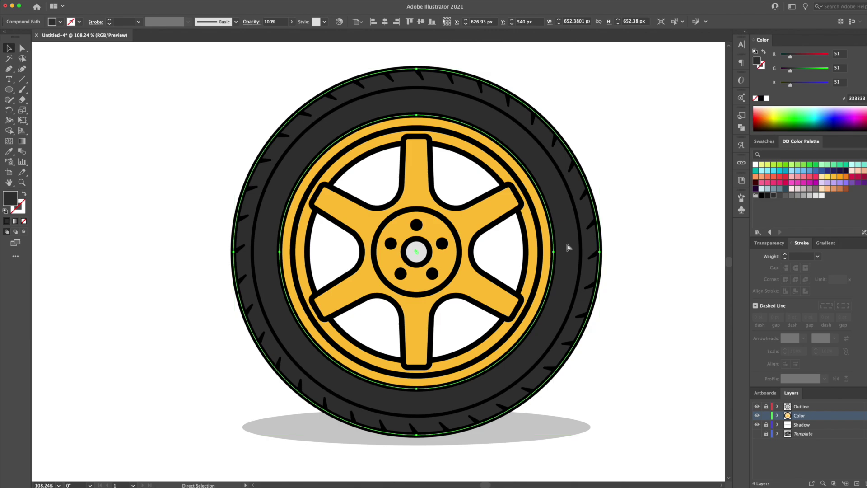
{"action": "key", "text": "v"}
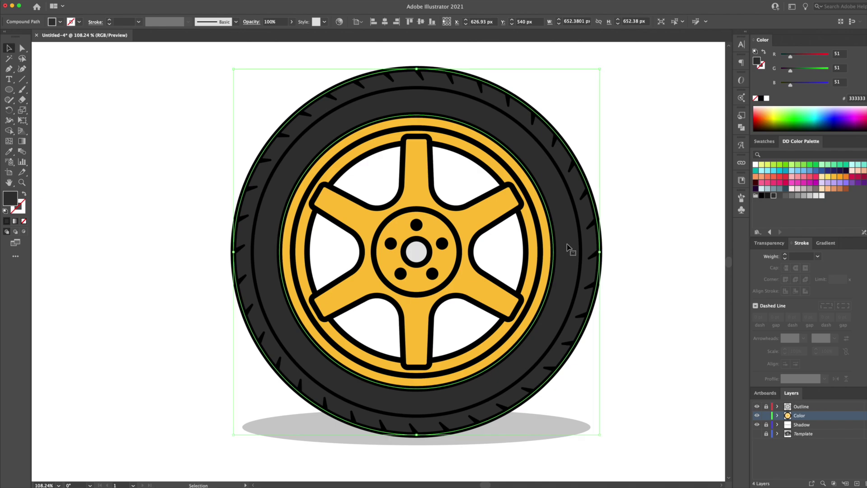
{"action": "key", "text": "shift+Right"}
{"action": "key", "text": "shift+Down"}
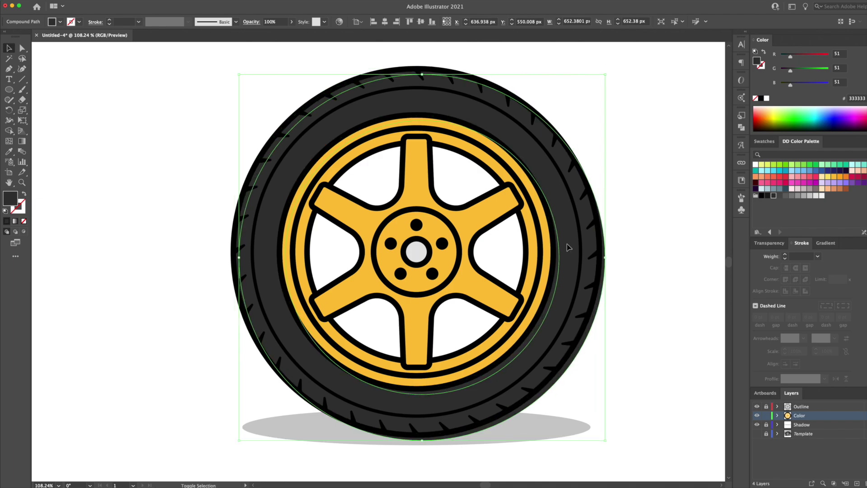
{"action": "key", "text": "shift+Right"}
{"action": "key", "text": "shift+Down"}
{"action": "key", "text": "shift+Right"}
{"action": "key", "text": "shift+Down"}
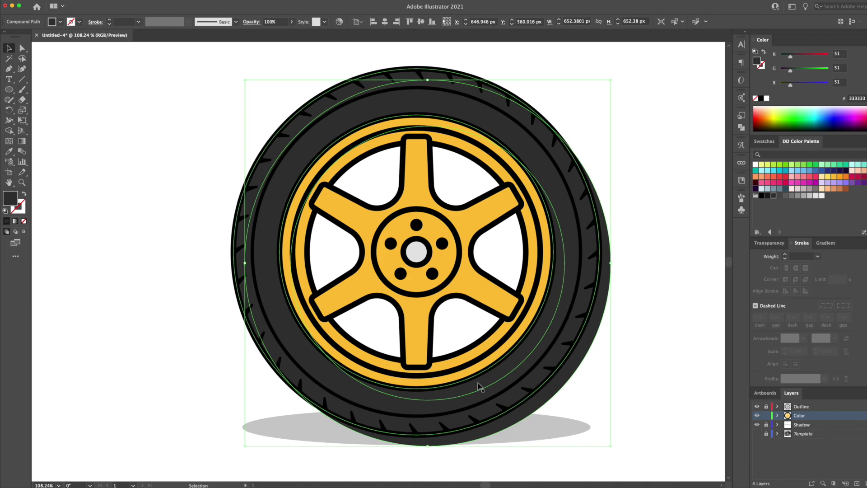
- Merge the overlapping tire regions with Shape Builder, leaving a crescent at lower right
{"action": "left_click", "coordinate": [306, 128], "text": "shift"}
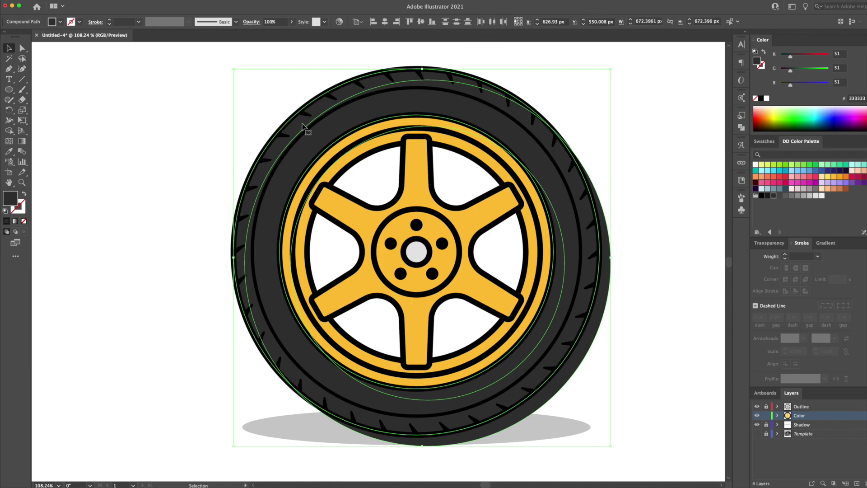
{"action": "key", "text": "shift+m"}
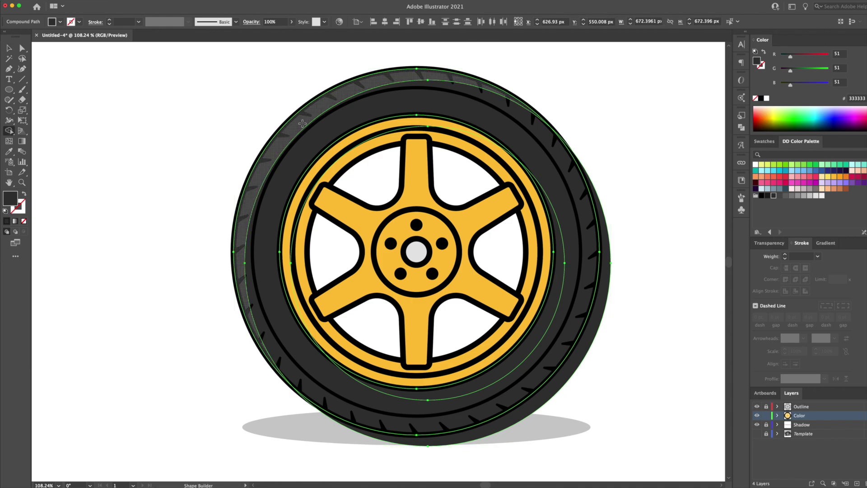
{"action": "left_click", "coordinate": [302, 123]}
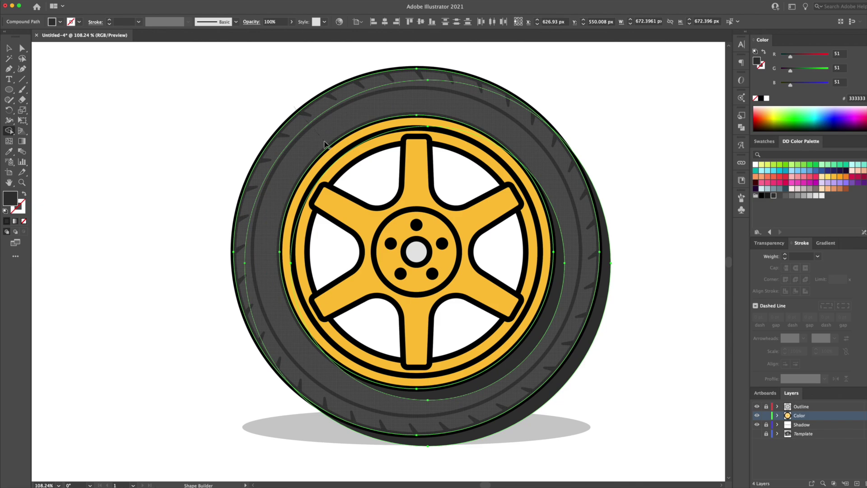
{"action": "left_click", "coordinate": [326, 144]}
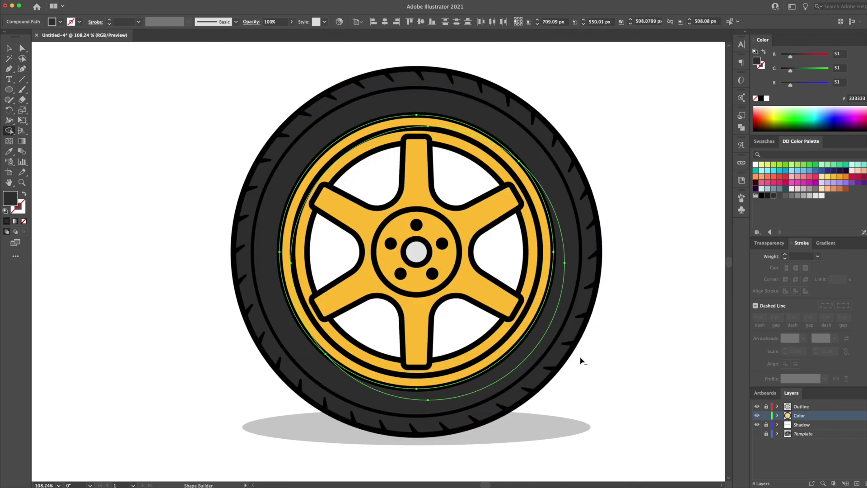
{"action": "key", "text": "v"}
- Fill the inner lower-right crescent with lighter grey 4D4D4D
{"action": "left_click", "coordinate": [621, 354]}
{"action": "left_click_drag", "start_coordinate": [555, 354], "coordinate": [618, 370]}
{"action": "key", "text": "super+z"}
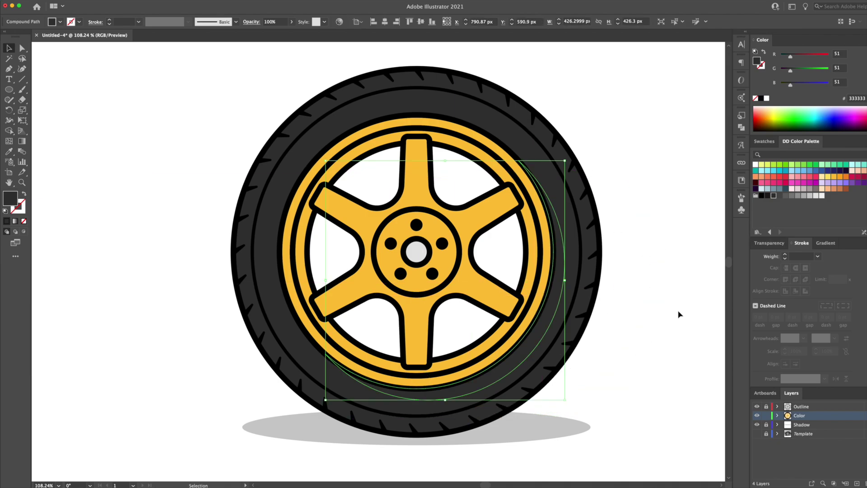
{"action": "left_click", "coordinate": [780, 195]}
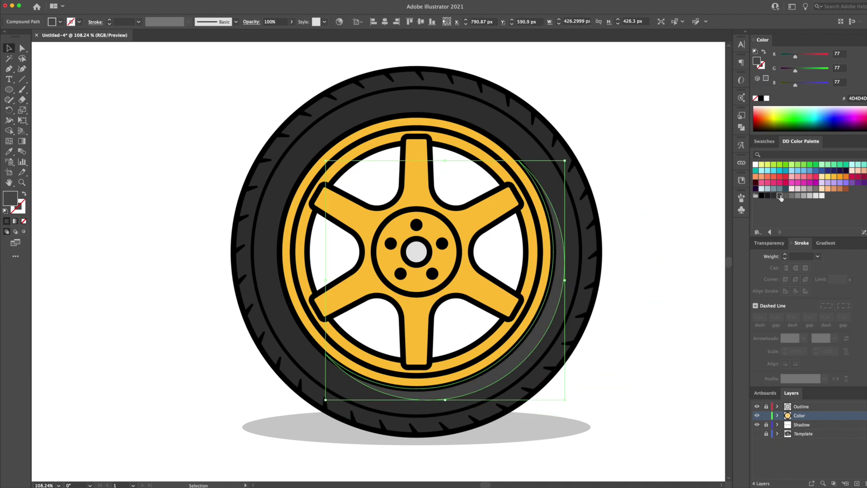
{"action": "left_click", "coordinate": [669, 218]}
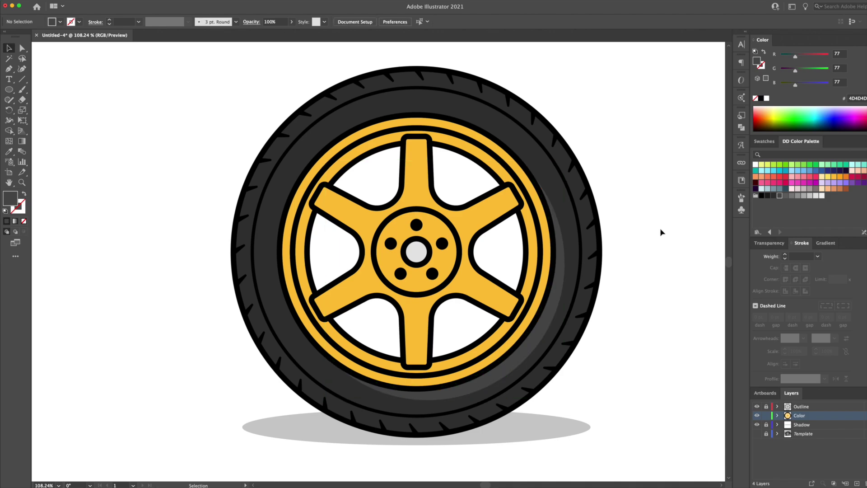
{"action": "left_click", "coordinate": [560, 306]}
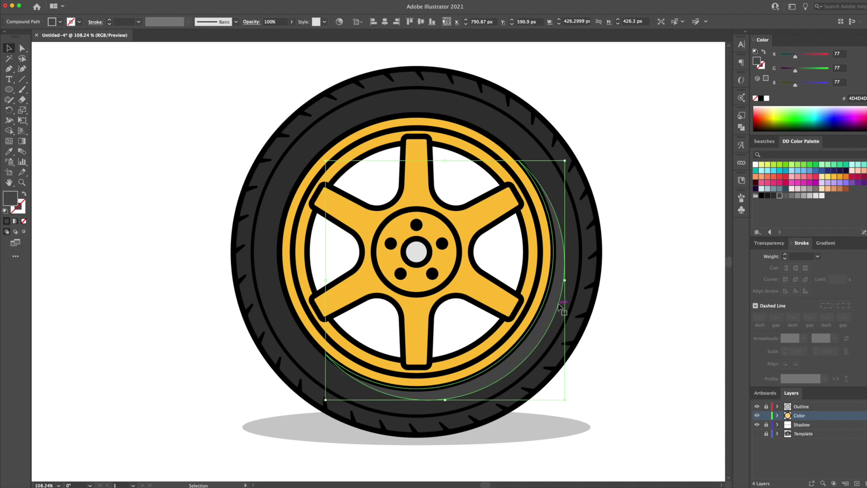
- Rotate-copy the crescent 170° around the wheel centre and fill the copy dark grey 1A1A1A
{"action": "key", "text": "r"}
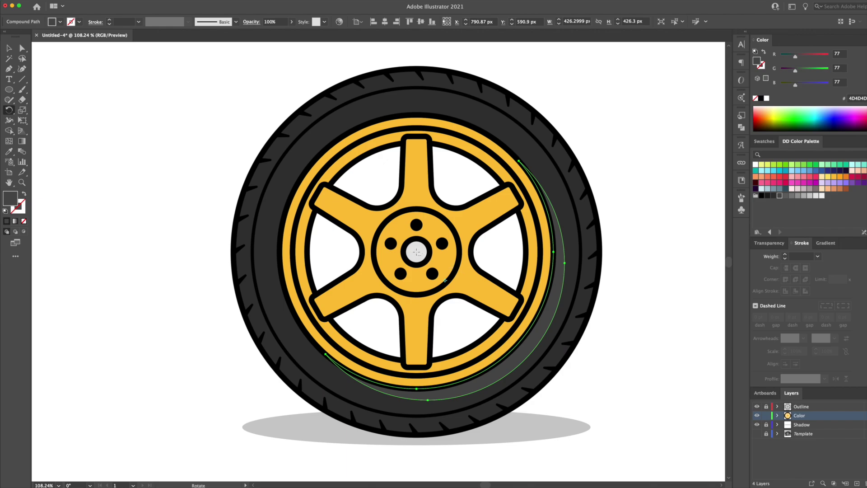
{"action": "left_click", "coordinate": [417, 251], "text": "alt"}
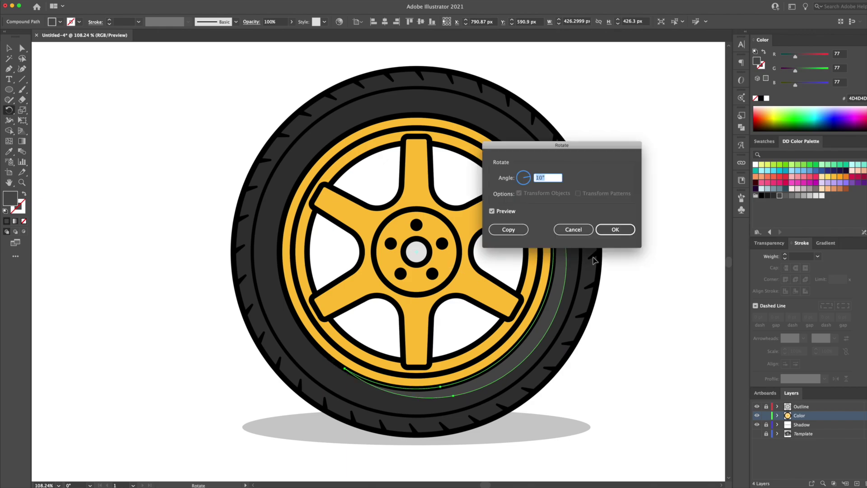
{"action": "key", "text": "shift+Up"}
{"action": "key", "text": "shift+Up"}
{"action": "key", "text": "shift+Up"}
{"action": "key", "text": "shift+Up"}
{"action": "key", "text": "shift+Up"}
{"action": "key", "text": "shift+Up"}
{"action": "key", "text": "shift+Up"}
{"action": "key", "text": "shift+Up"}
{"action": "key", "text": "shift+Up"}
{"action": "key", "text": "shift+Up"}
{"action": "key", "text": "shift+Up"}
{"action": "key", "text": "shift+Up"}
{"action": "key", "text": "shift+Up"}
{"action": "key", "text": "shift+Up"}
{"action": "key", "text": "shift+Up"}
{"action": "key", "text": "shift+Up"}
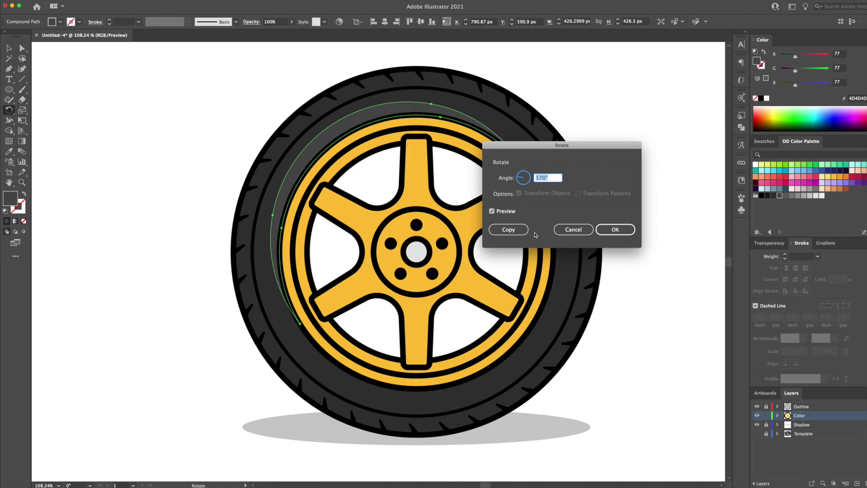
{"action": "left_click", "coordinate": [508, 230]}
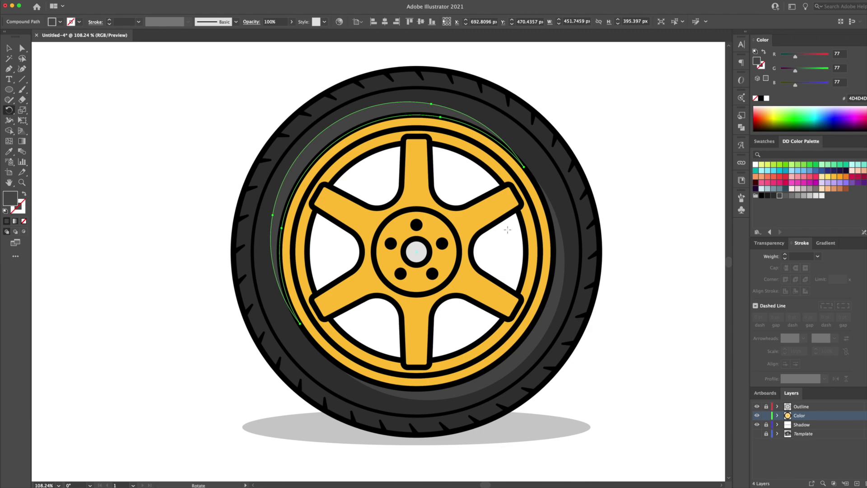
{"action": "left_click", "coordinate": [767, 196]}
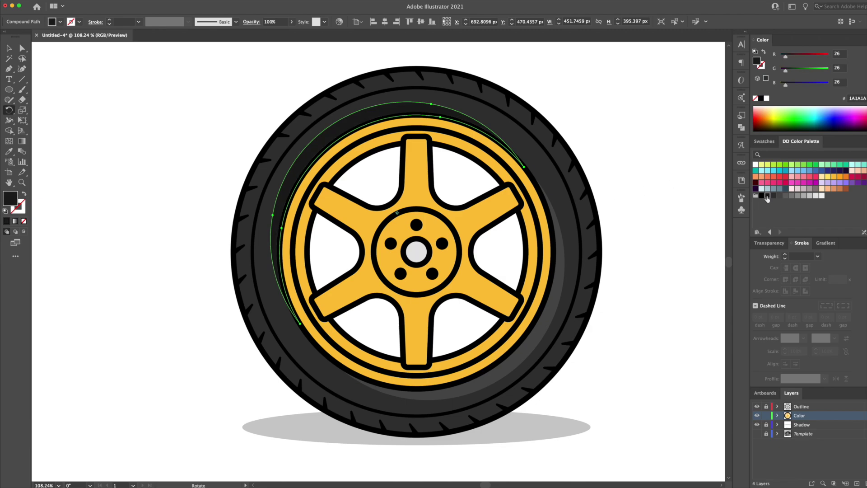
{"action": "key", "text": "v"}
{"action": "left_click", "coordinate": [638, 163]}
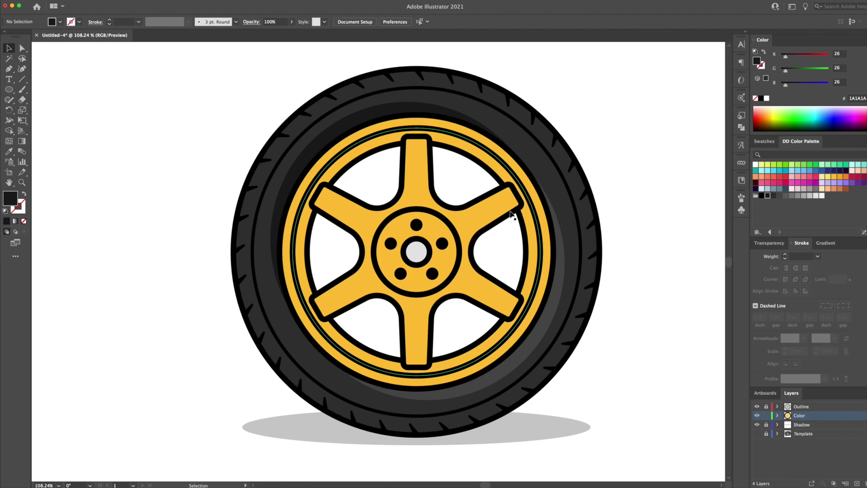
- Zoom to the hub and build an orange crescent from the hub circle and ring with Shape Builder
{"action": "key", "text": "z"}
{"action": "left_click_drag", "start_coordinate": [399, 291], "coordinate": [432, 289]}
{"action": "scroll", "coordinate": [431, 289], "scroll_direction": "up", "scroll_amount": 2}
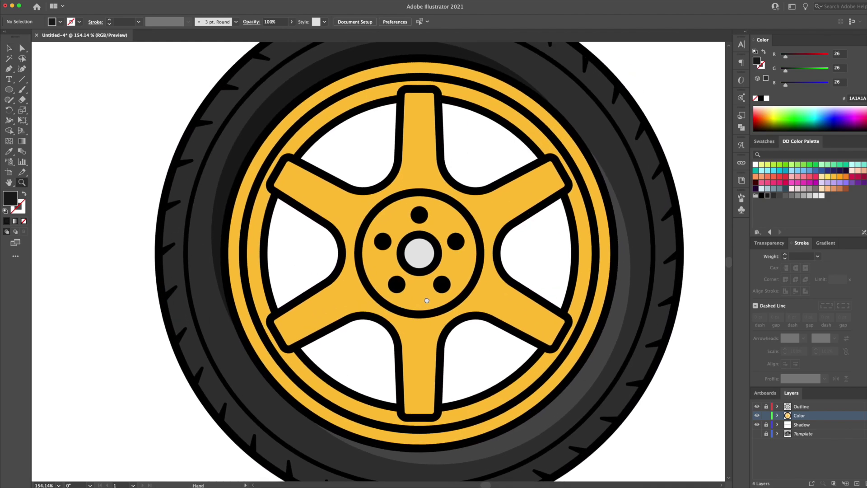
{"action": "key", "text": "v"}
{"action": "left_click", "coordinate": [445, 223]}
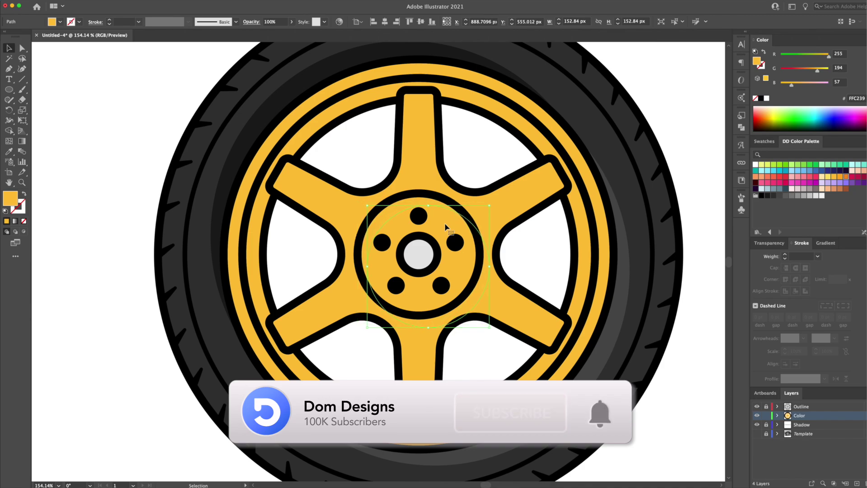
{"action": "left_click", "coordinate": [401, 207], "text": "shift"}
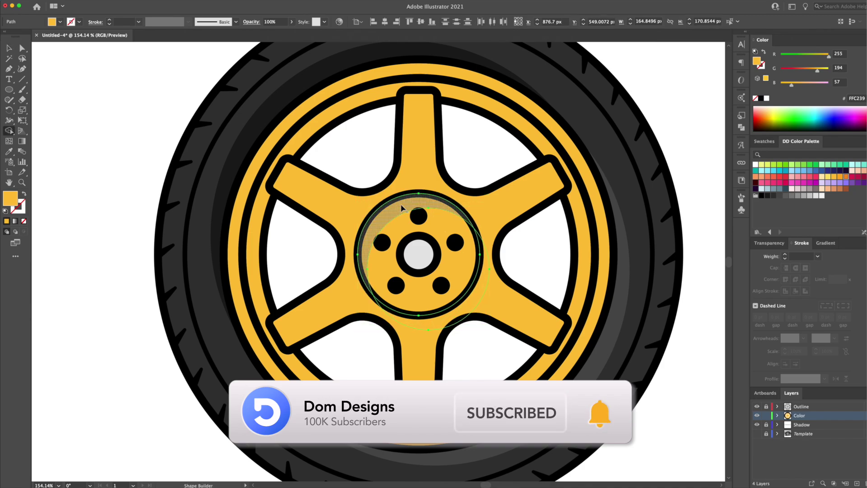
{"action": "key", "text": "ctrl+8"}
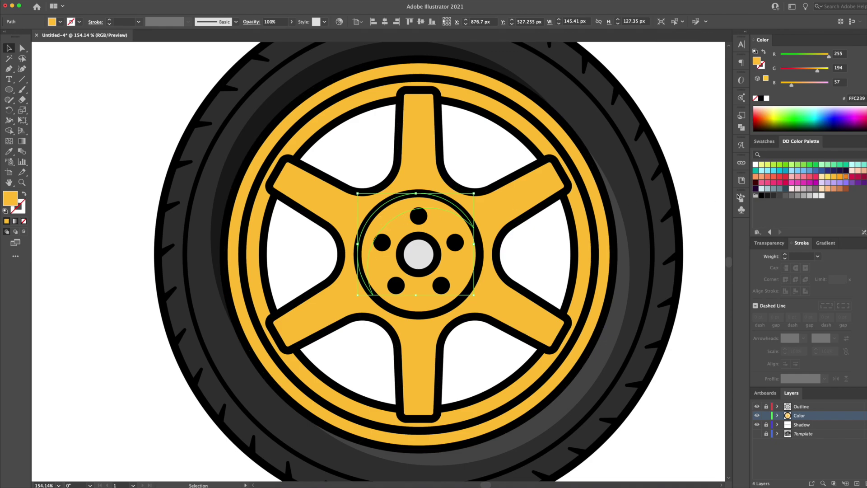
{"action": "left_click", "coordinate": [840, 177]}
{"action": "left_click", "coordinate": [125, 108]}
- Rotate-copy the orange crescent 170° around the hub, fill the copy light yellow, and select the rim band
{"action": "left_click", "coordinate": [371, 244]}
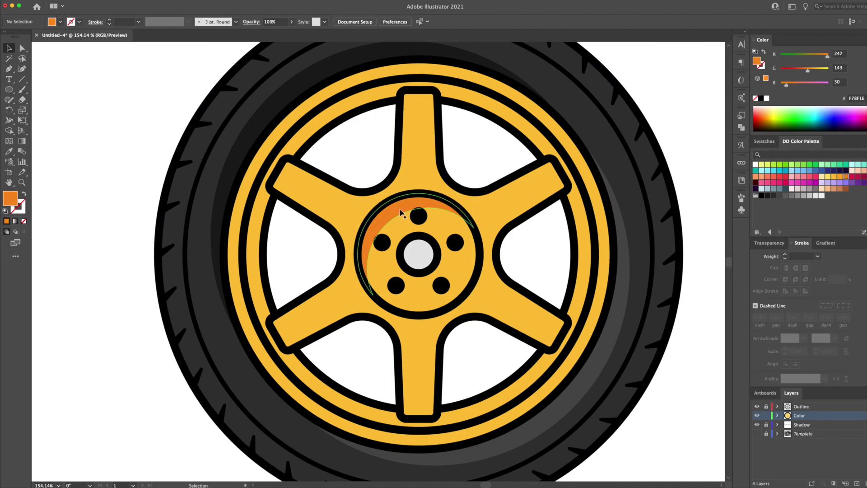
{"action": "key", "text": "r"}
{"action": "left_click_drag", "start_coordinate": [418, 254], "coordinate": [419, 258]}
{"action": "key", "text": "Return"}
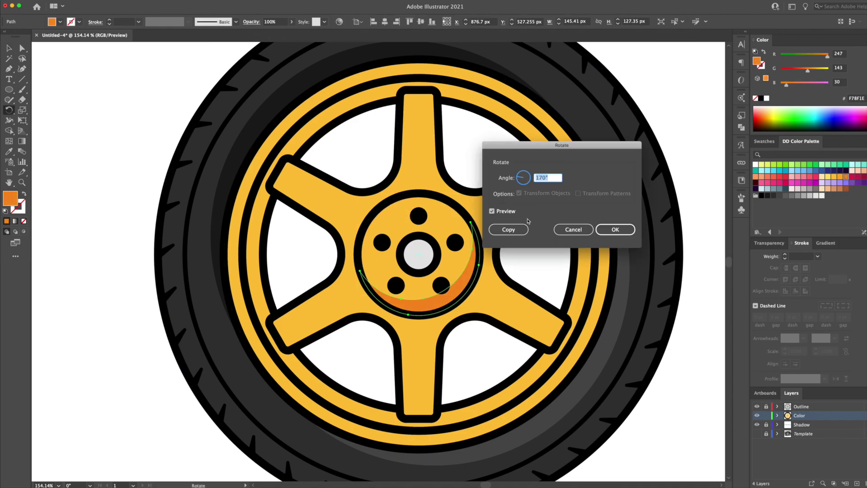
{"action": "left_click", "coordinate": [508, 230]}
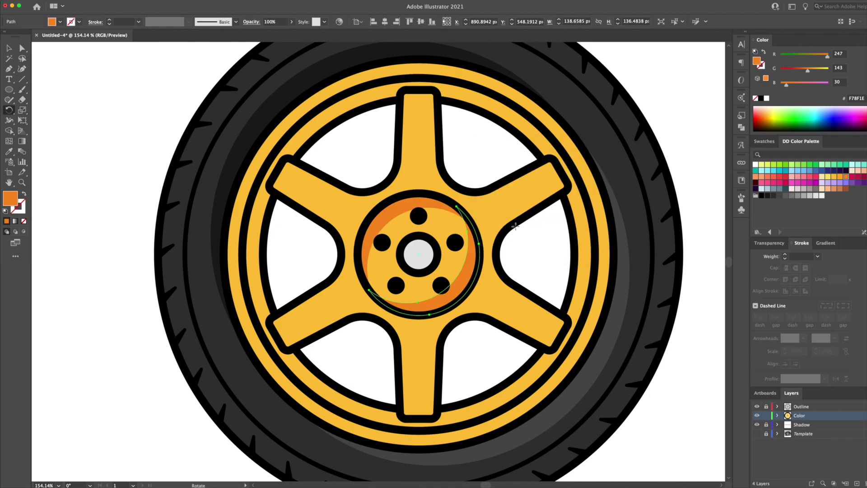
{"action": "left_click", "coordinate": [828, 177]}
{"action": "left_click", "coordinate": [833, 176]}
{"action": "left_click", "coordinate": [827, 177]}
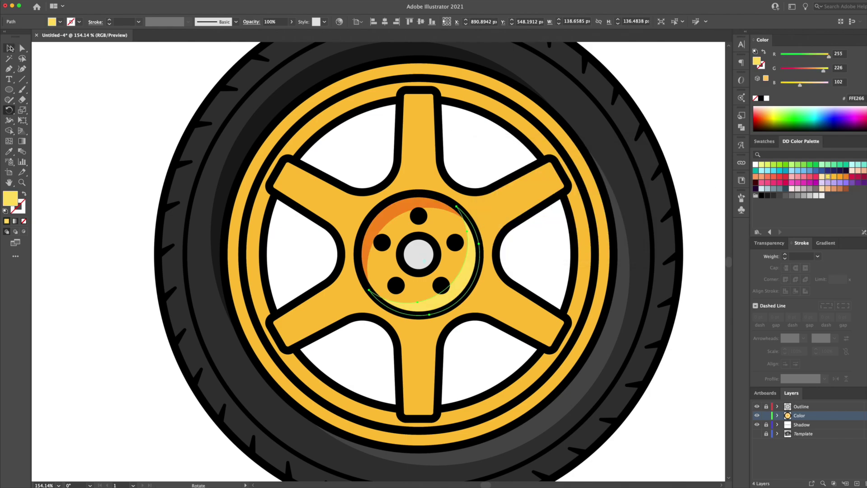
{"action": "left_click", "coordinate": [10, 47]}
{"action": "left_click", "coordinate": [132, 56]}
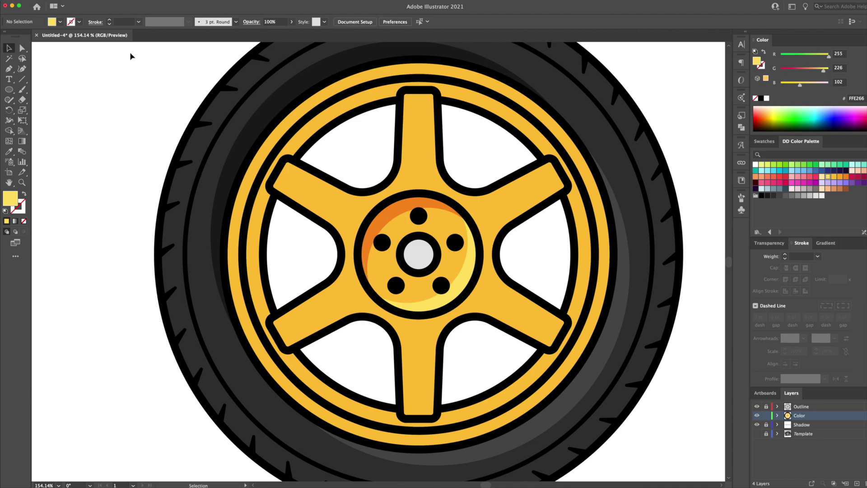
{"action": "left_click", "coordinate": [355, 116]}
- Eyedrop the crescent's orange onto the rim band
{"action": "key", "text": "i"}
{"action": "left_click", "coordinate": [408, 206]}
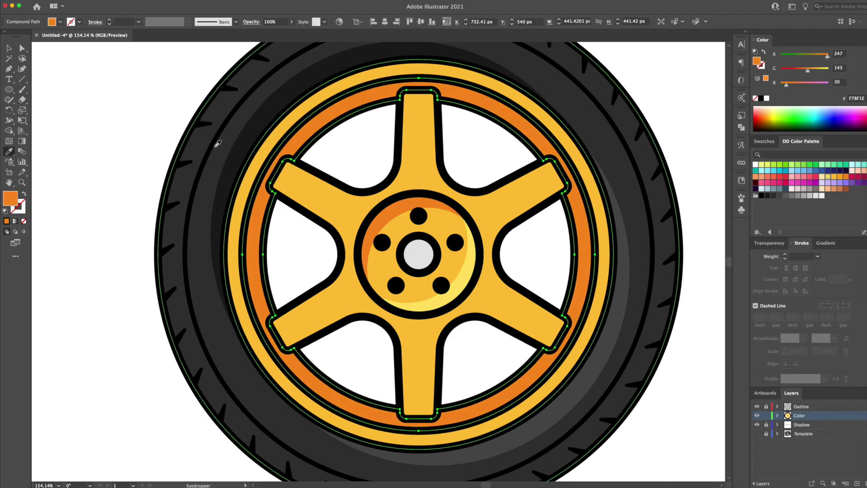
{"action": "key", "text": "v"}
{"action": "key", "text": "ctrl+shift+a"}
- Draw a thin ellipse on the top spoke and rotate-copy it 60° around the hub onto every spoke
{"action": "left_click", "coordinate": [9, 89]}
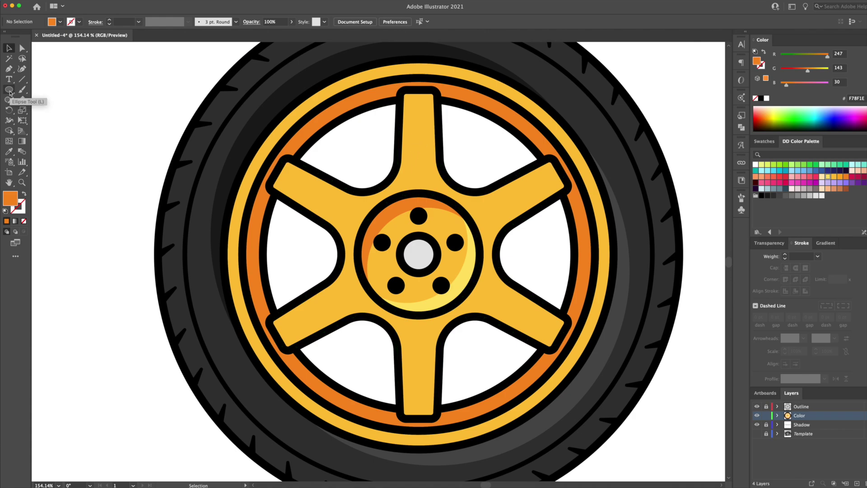
{"action": "left_click_drag", "start_coordinate": [425, 92], "coordinate": [439, 176]}
{"action": "key", "text": "r"}
{"action": "left_click", "coordinate": [419, 254], "text": "alt"}
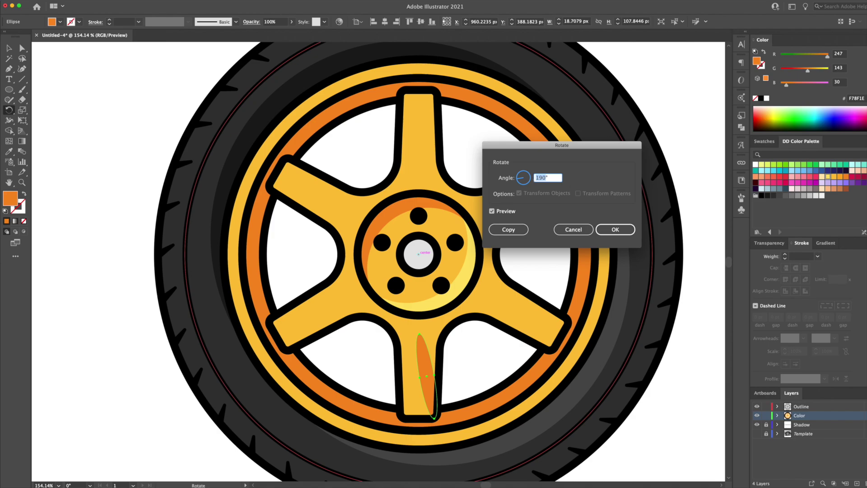
{"action": "type", "text": "60"}
{"action": "left_click", "coordinate": [508, 230]}
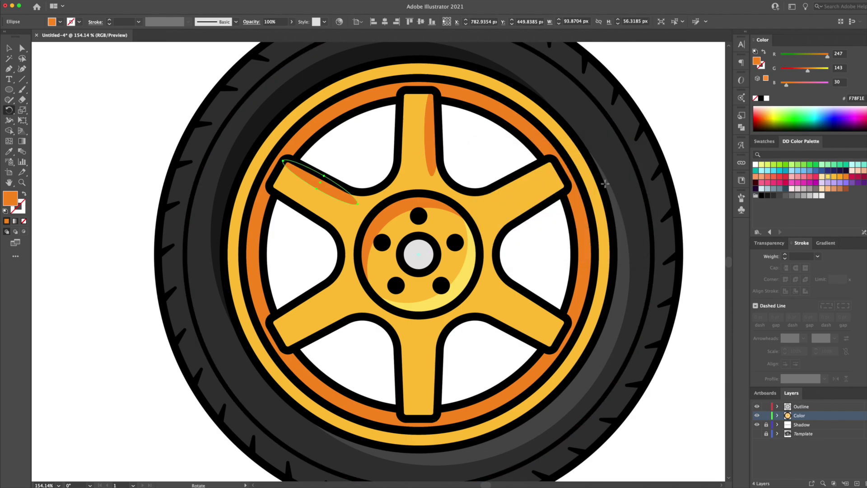
{"action": "key", "text": "ctrl+d"}
{"action": "key", "text": "ctrl+d"}
{"action": "key", "text": "ctrl+d"}
{"action": "key", "text": "ctrl+d"}
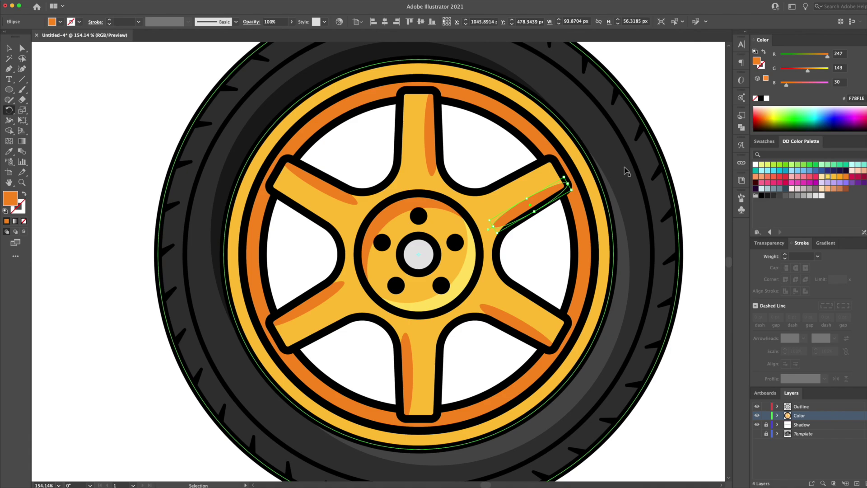
{"action": "key", "text": "ctrl+shift+a"}
- Recolour the upper-left, lower-left and bottom spoke streaks light yellow
{"action": "left_click", "coordinate": [319, 181]}
{"action": "left_click", "coordinate": [331, 291], "text": "shift"}
{"action": "left_click", "coordinate": [436, 306], "text": "shift"}
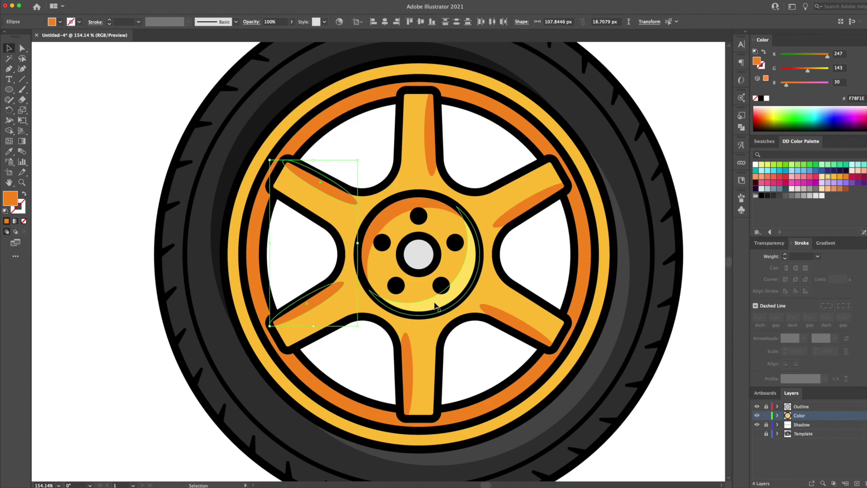
{"action": "key", "text": "i"}
{"action": "left_click", "coordinate": [436, 306]}
{"action": "key", "text": "v"}
{"action": "left_click", "coordinate": [89, 160]}
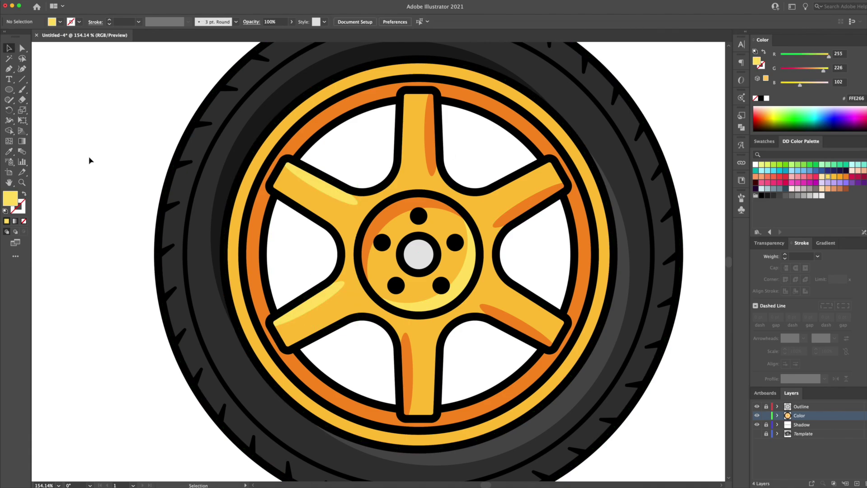
{"action": "left_click", "coordinate": [410, 365]}
{"action": "key", "text": "i"}
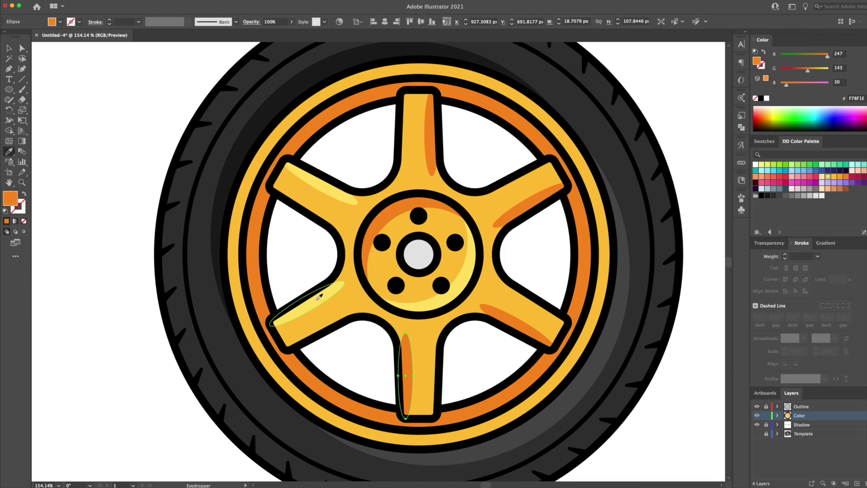
{"action": "left_click", "coordinate": [320, 296]}
- Draw a thin ellipse along the top spoke's left edge
{"action": "key", "text": "super+shift+a"}
{"action": "key", "text": "l"}
{"action": "left_click_drag", "start_coordinate": [403, 94], "coordinate": [412, 158]}
- Fill the new ellipse light yellow and rotate-copy it -60° around the hub onto the upper-right spoke
{"action": "key", "text": "v"}
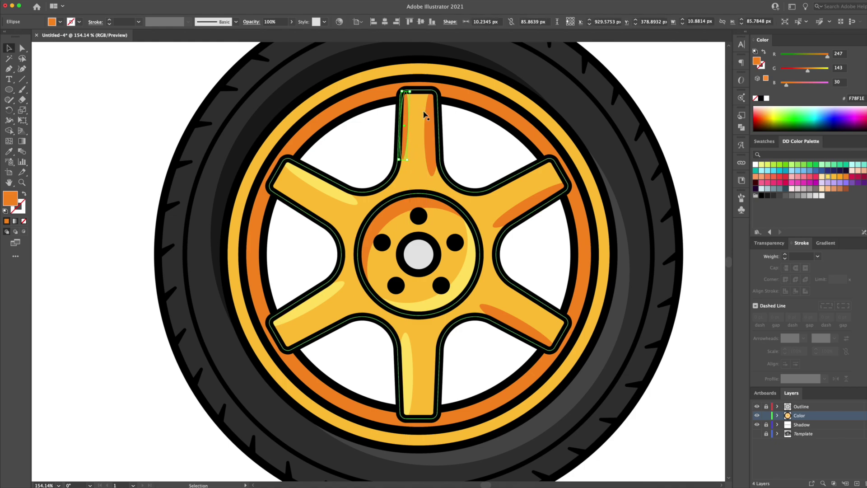
{"action": "key", "text": "i"}
{"action": "left_click", "coordinate": [335, 193]}
{"action": "key", "text": "v"}
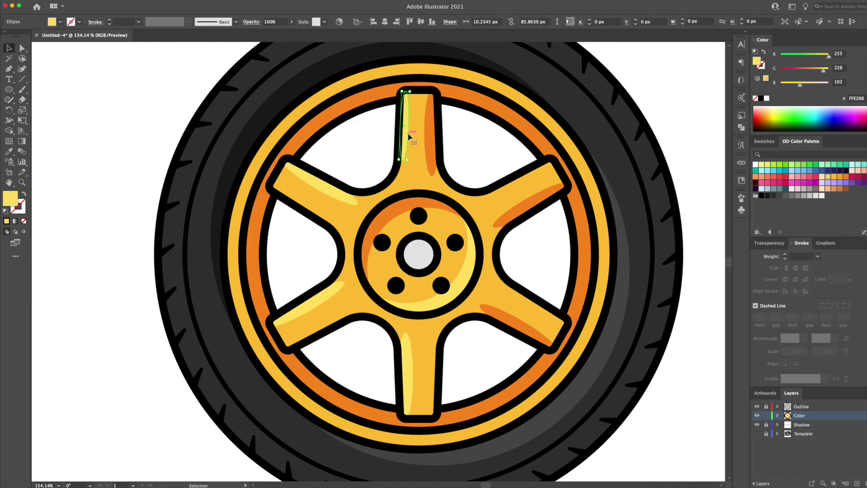
{"action": "key", "text": "r"}
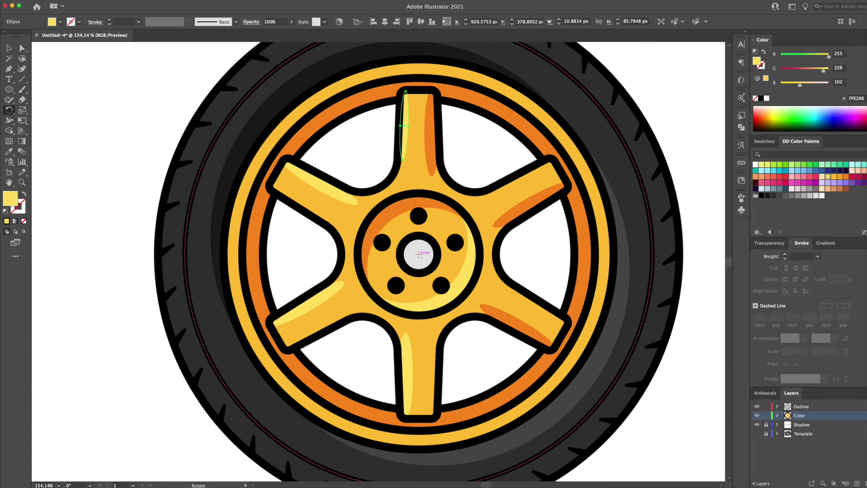
{"action": "left_click", "coordinate": [419, 254], "text": "alt"}
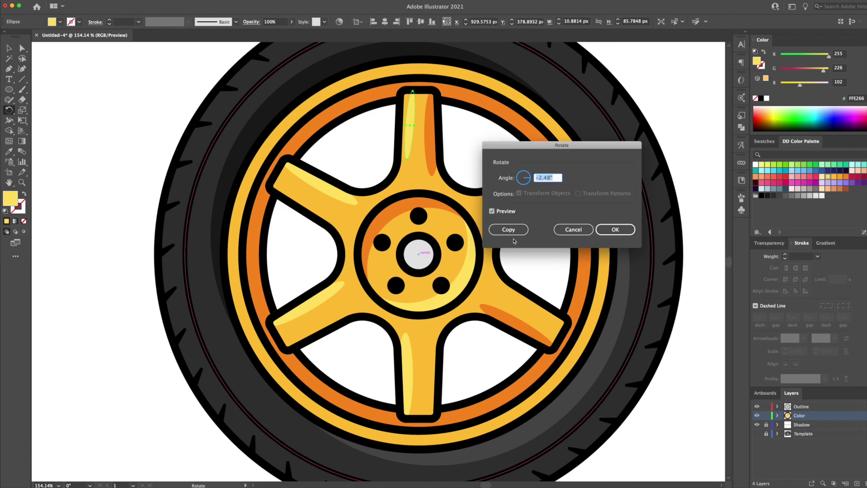
{"action": "type", "text": "-60"}
{"action": "left_click", "coordinate": [509, 229]}
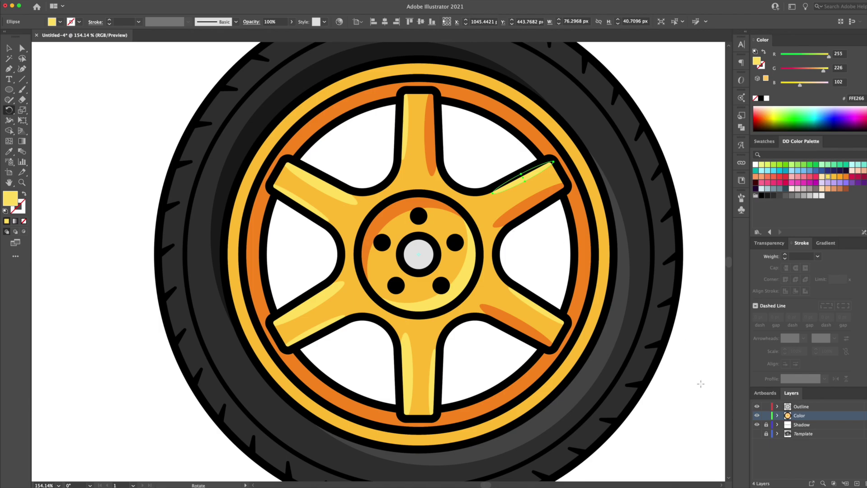
- Recolour the upper-left, lower-left and bottom spoke streaks orange
{"action": "key", "text": "v"}
{"action": "left_click", "coordinate": [300, 203]}
{"action": "left_click", "coordinate": [328, 328], "text": "shift"}
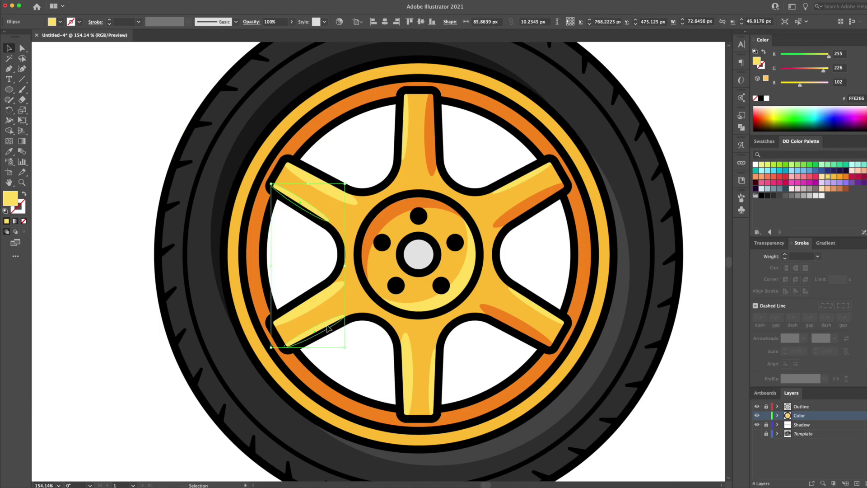
{"action": "left_click", "coordinate": [435, 384], "text": "shift"}
{"action": "left_click", "coordinate": [840, 177]}
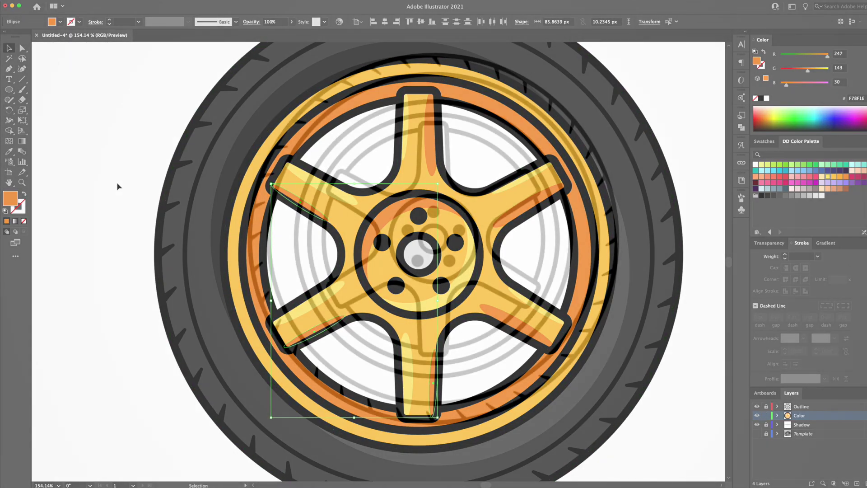